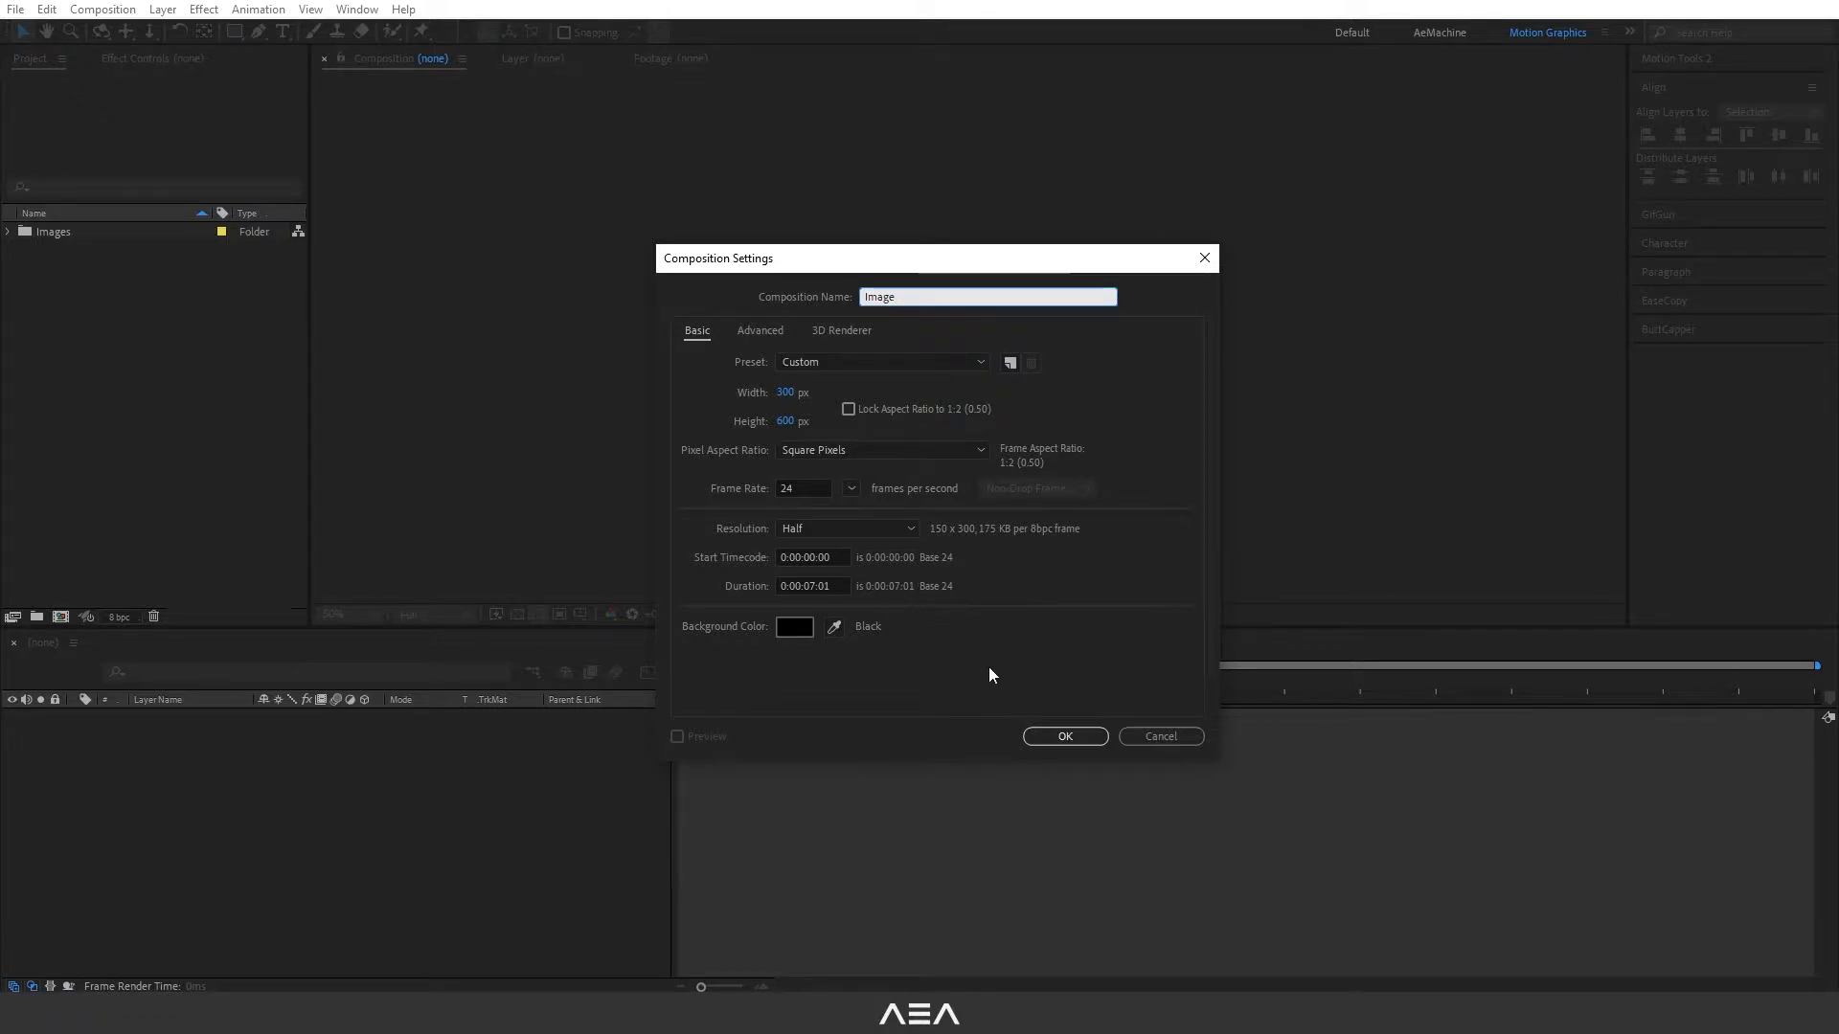
- Create the 300 × 600 px composition "Image" and fit the red car photo from the Images folder in it, scaled to 17%
{"action": "left_click", "coordinate": [1063, 735]}
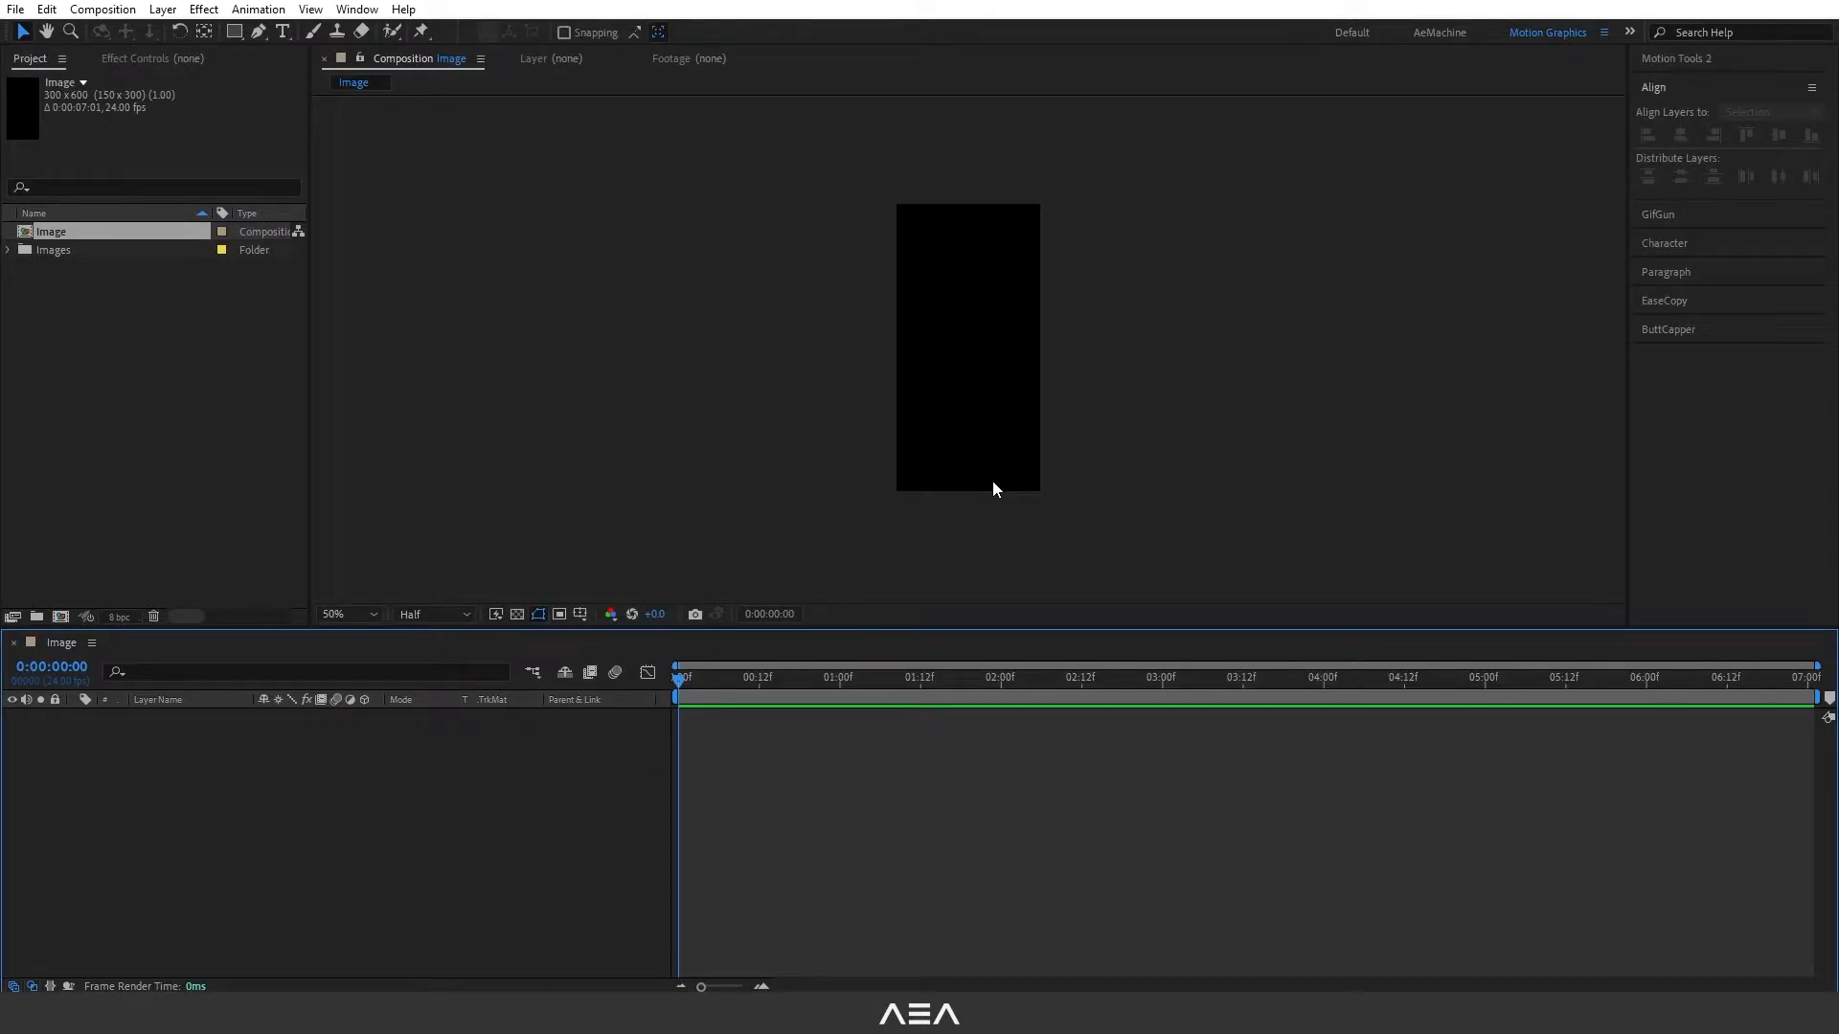
{"action": "left_click", "coordinate": [10, 250]}
{"action": "left_click_drag", "start_coordinate": [114, 264], "coordinate": [209, 814]}
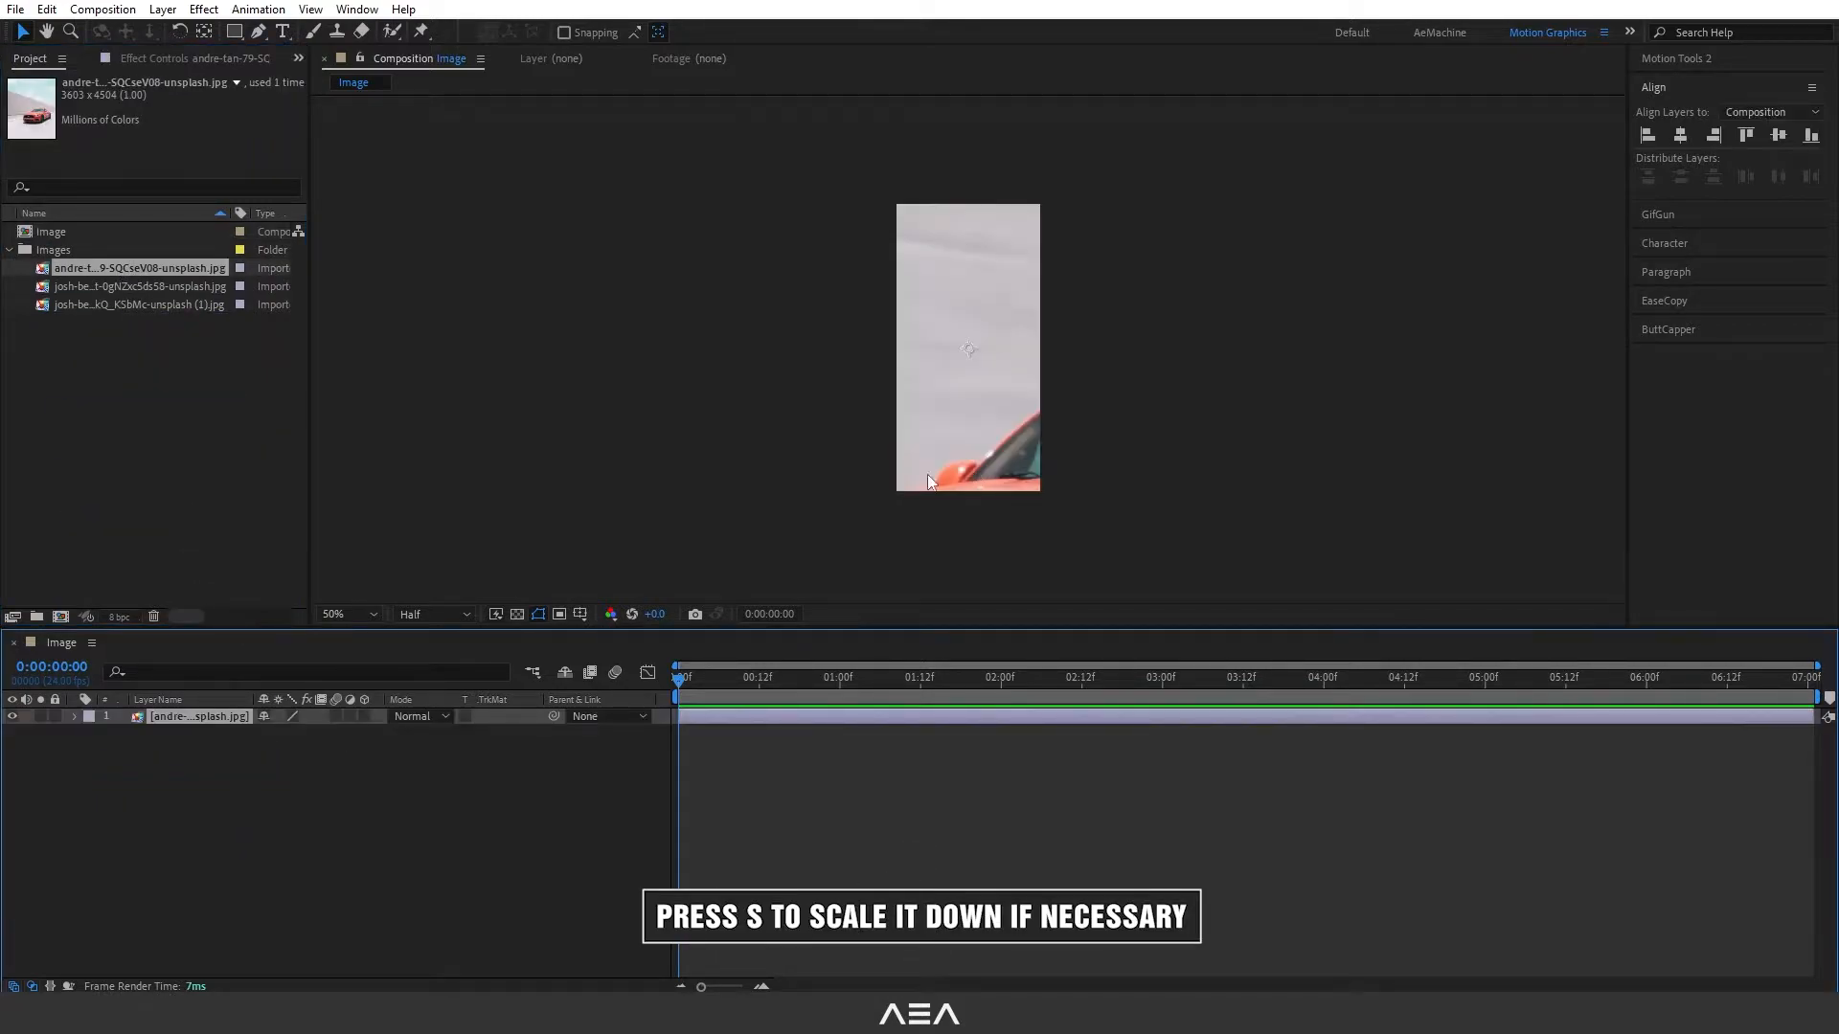
{"action": "left_click_drag", "start_coordinate": [288, 734], "coordinate": [242, 730]}
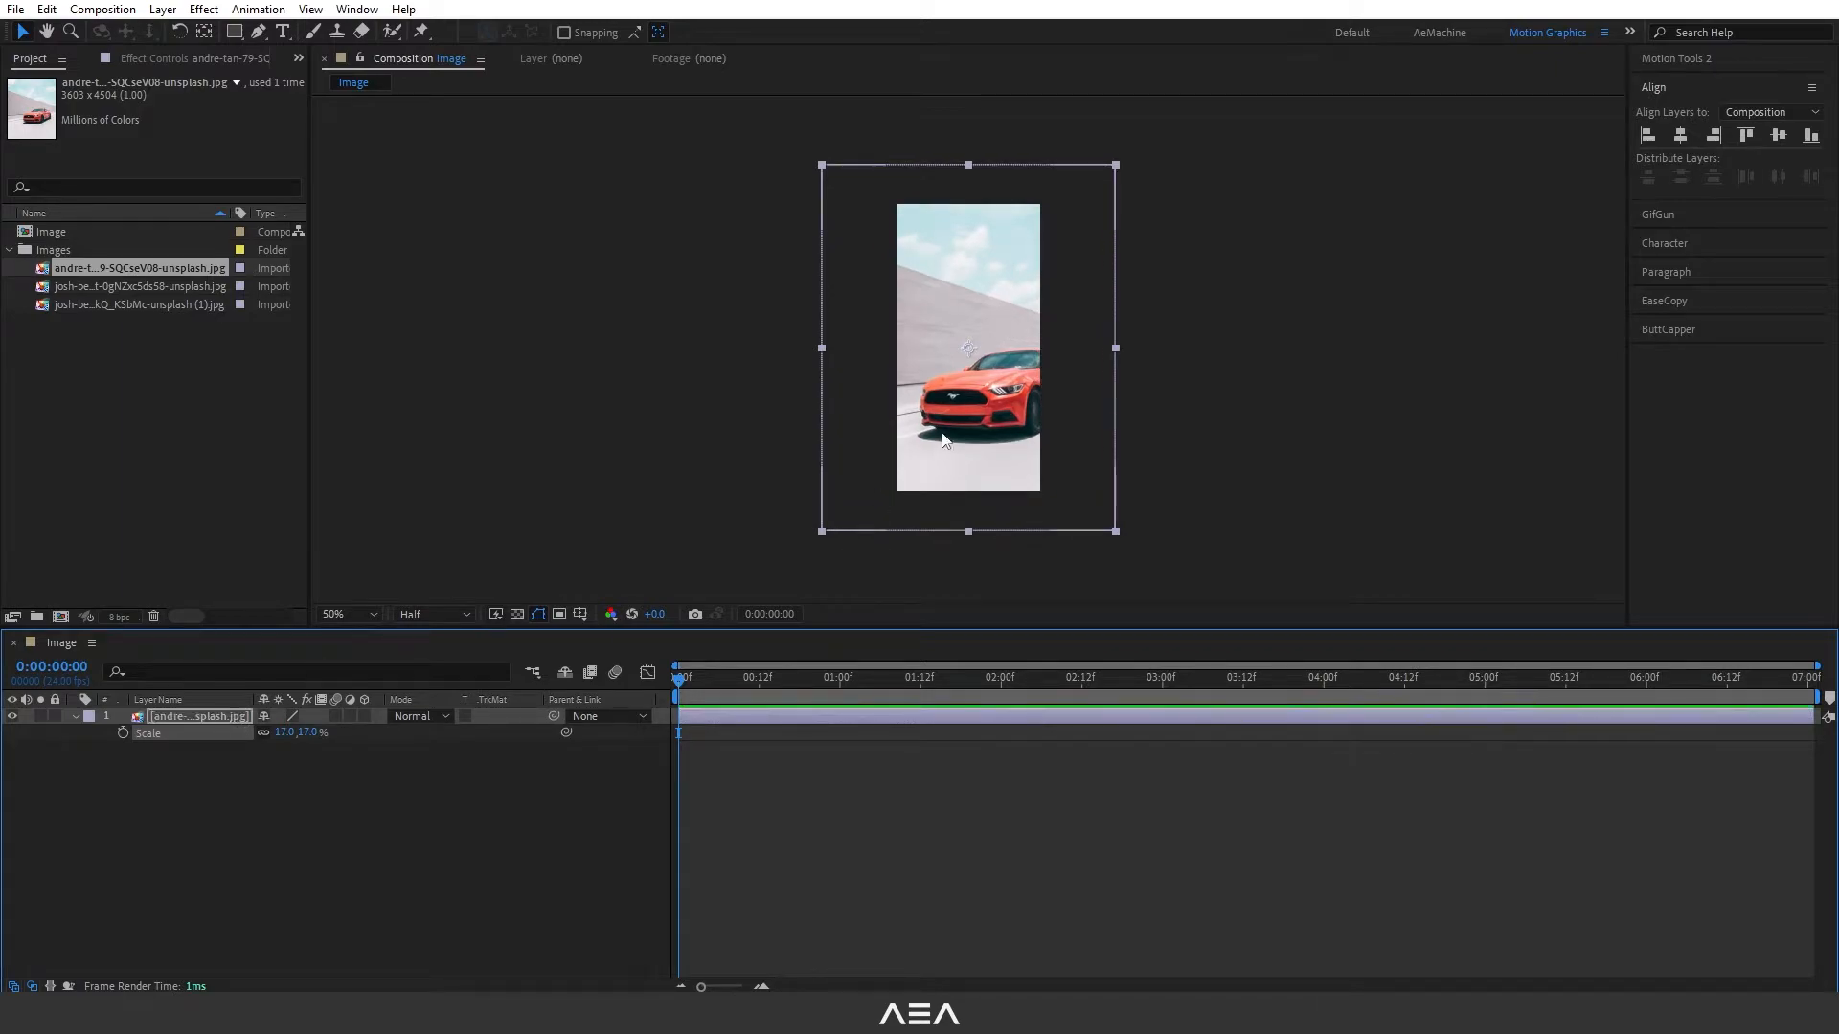
{"action": "left_click_drag", "start_coordinate": [968, 352], "coordinate": [961, 349]}
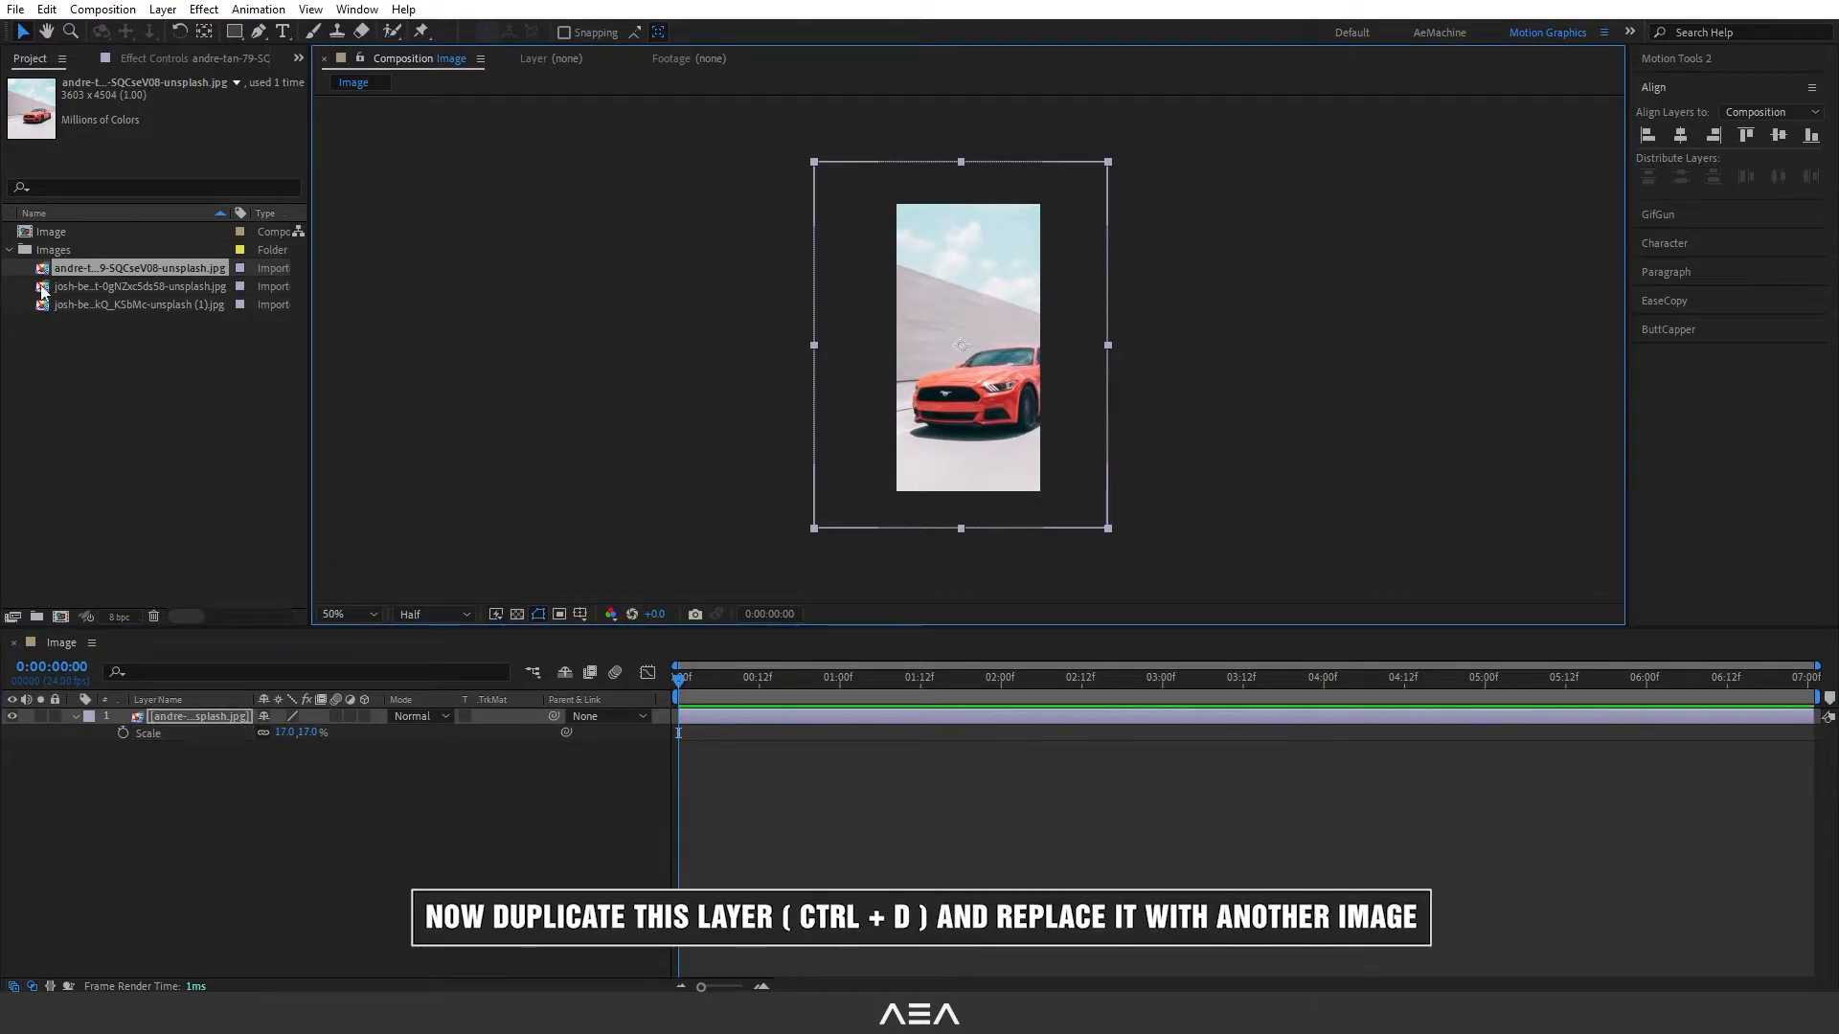
- Duplicate the Image composition and delete the photo layer from the copy
{"action": "left_click", "coordinate": [58, 232]}
{"action": "key", "text": "ctrl+d"}
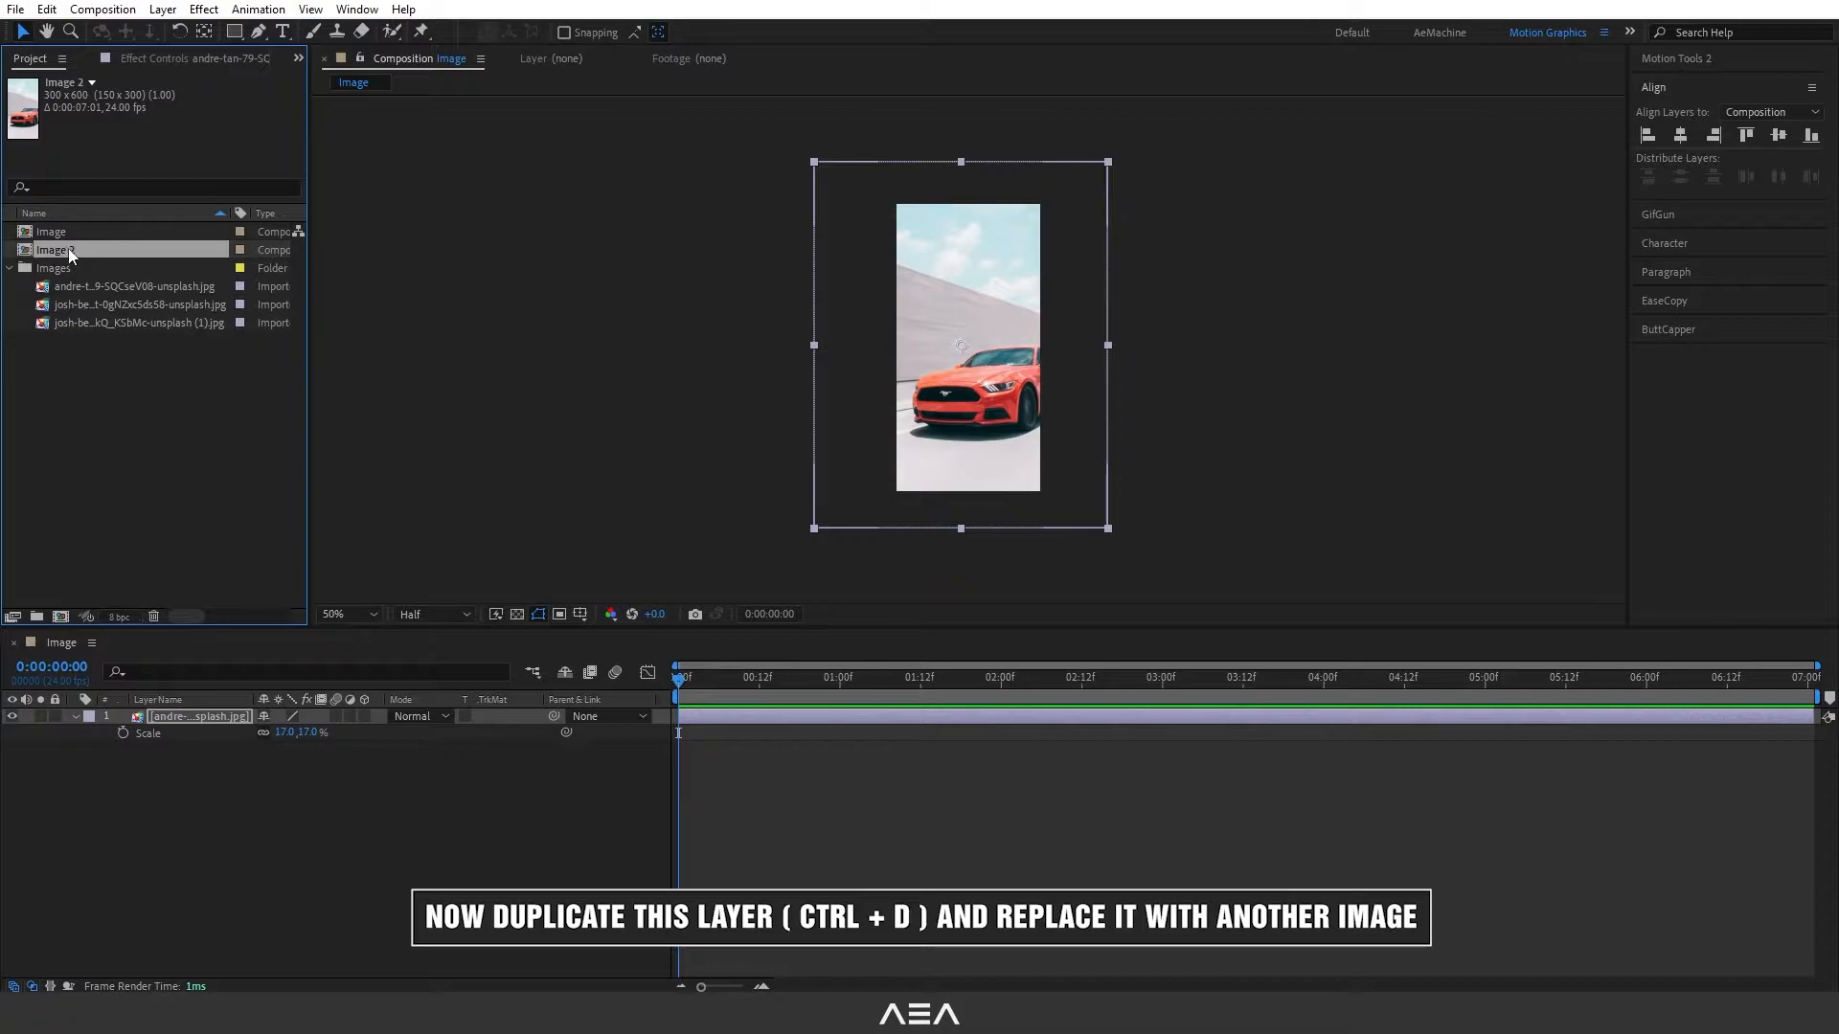
{"action": "double_click", "coordinate": [69, 250]}
{"action": "left_click", "coordinate": [184, 718]}
{"action": "key", "text": "Delete"}
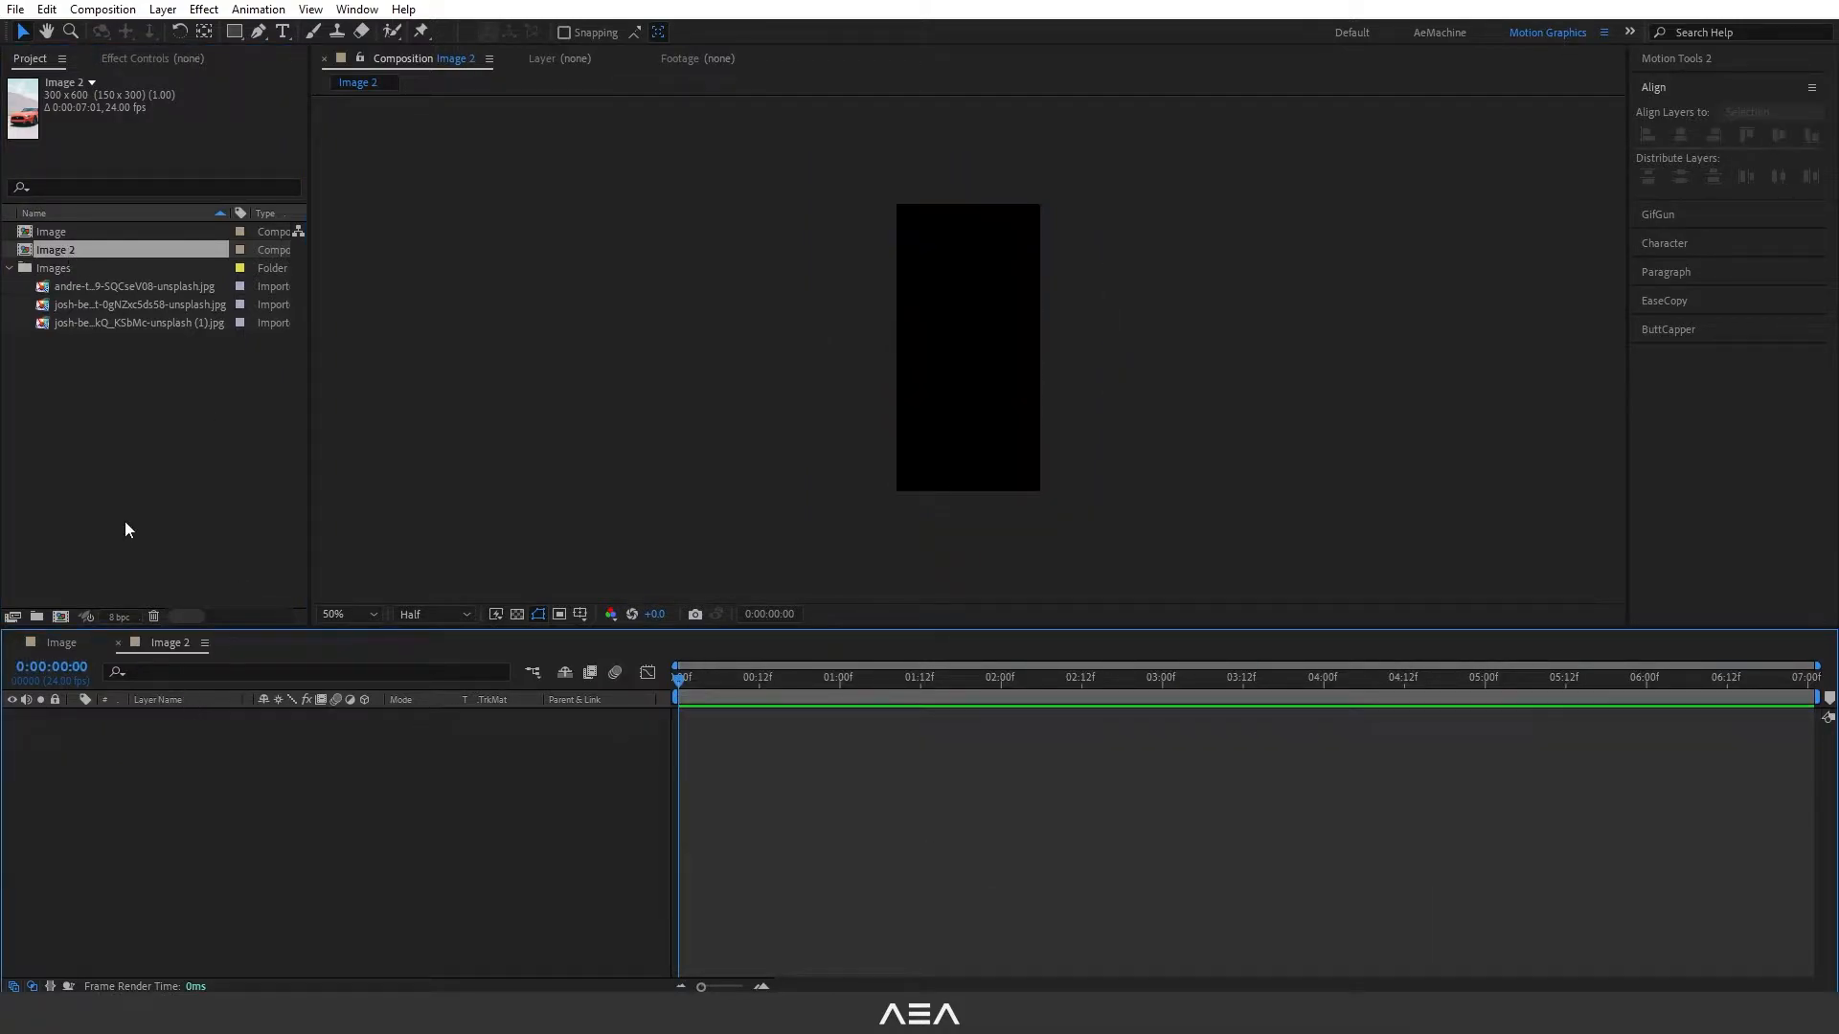
- Place the silver car photo in Image 2, scale it to 26.9% and shift it left so the car is framed
{"action": "left_click_drag", "start_coordinate": [155, 299], "coordinate": [278, 835]}
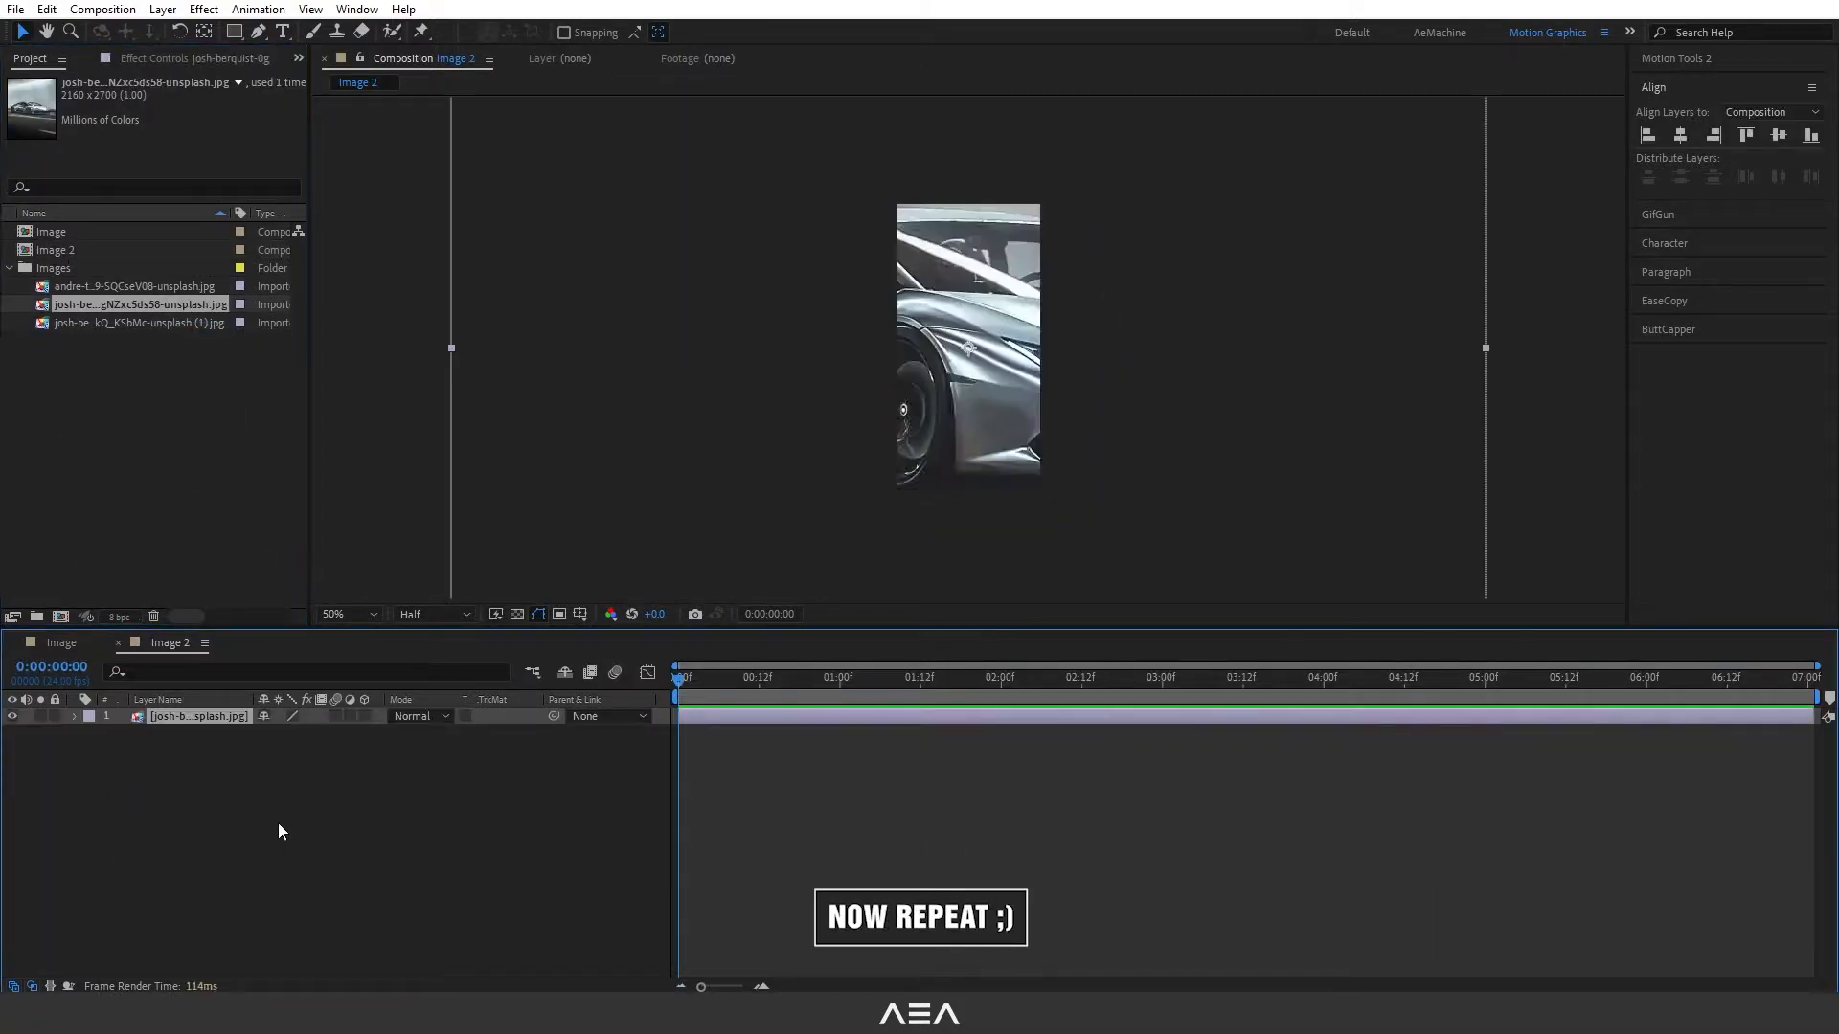
{"action": "left_click_drag", "start_coordinate": [314, 734], "coordinate": [264, 718]}
{"action": "left_click_drag", "start_coordinate": [958, 370], "coordinate": [920, 368]}
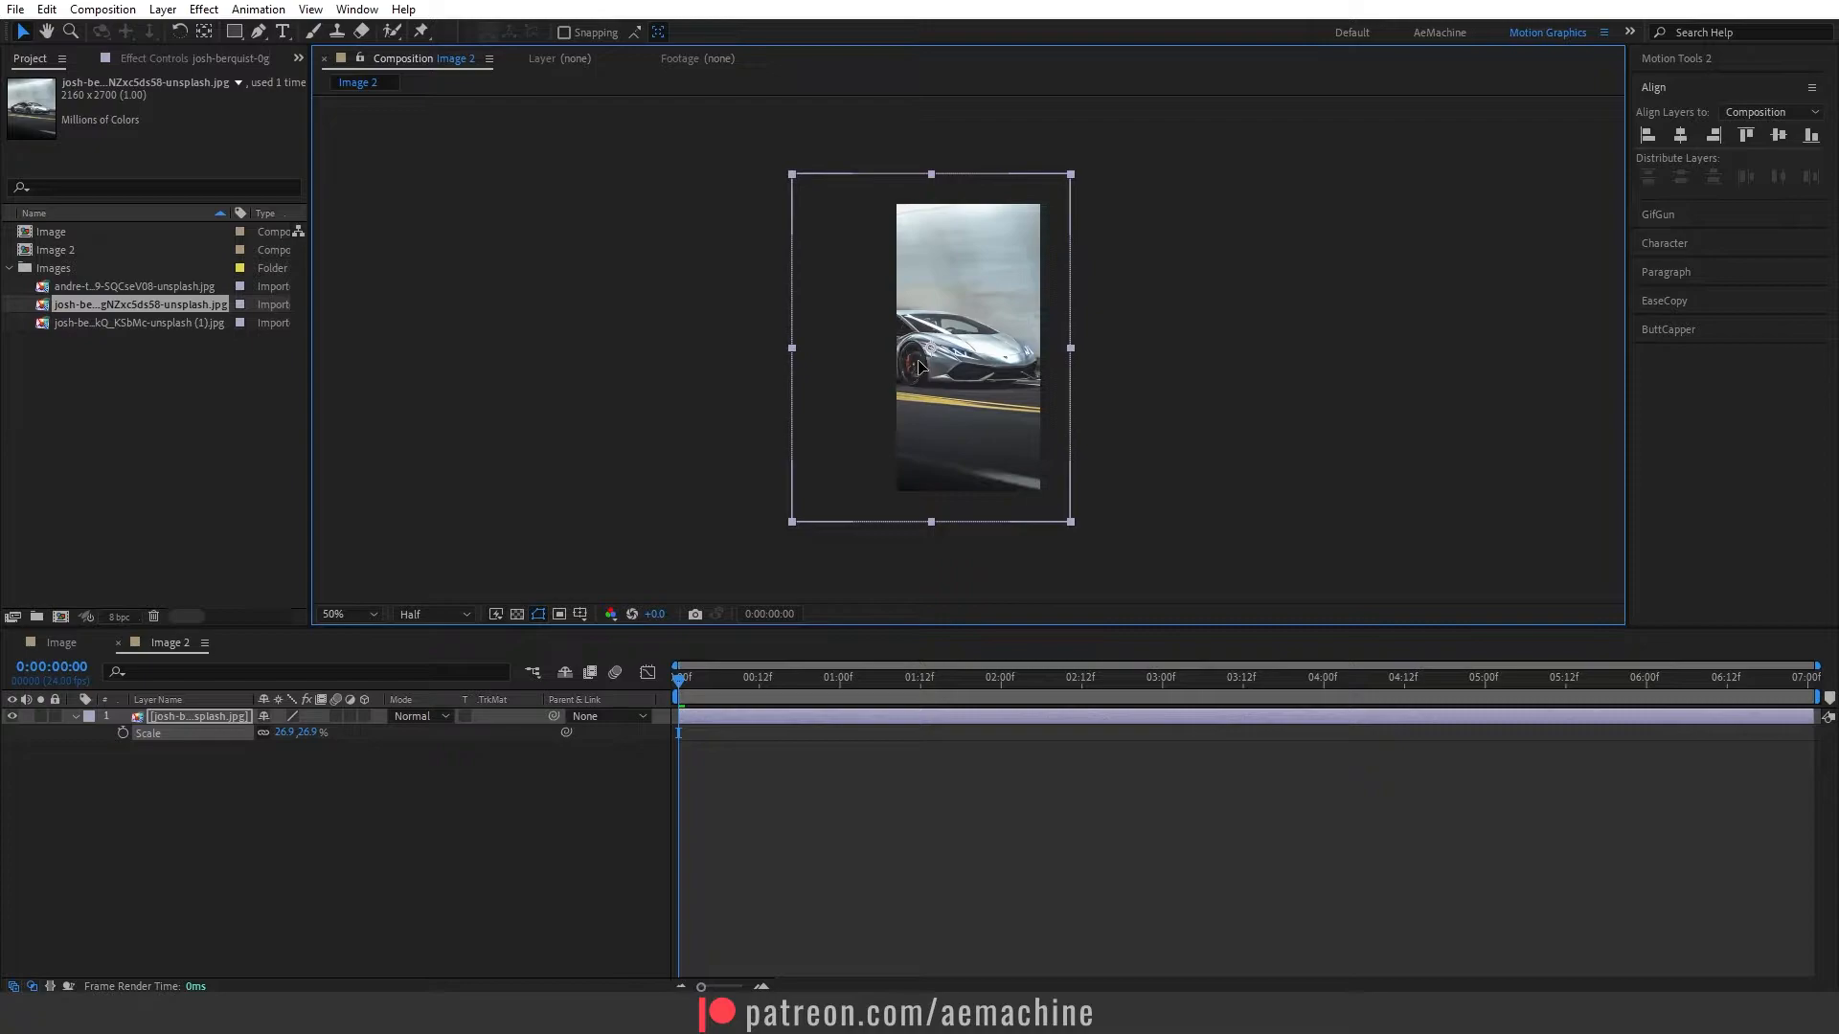
- Duplicate the Image 2 composition and delete the photo layer from the new copy
{"action": "left_click", "coordinate": [137, 355]}
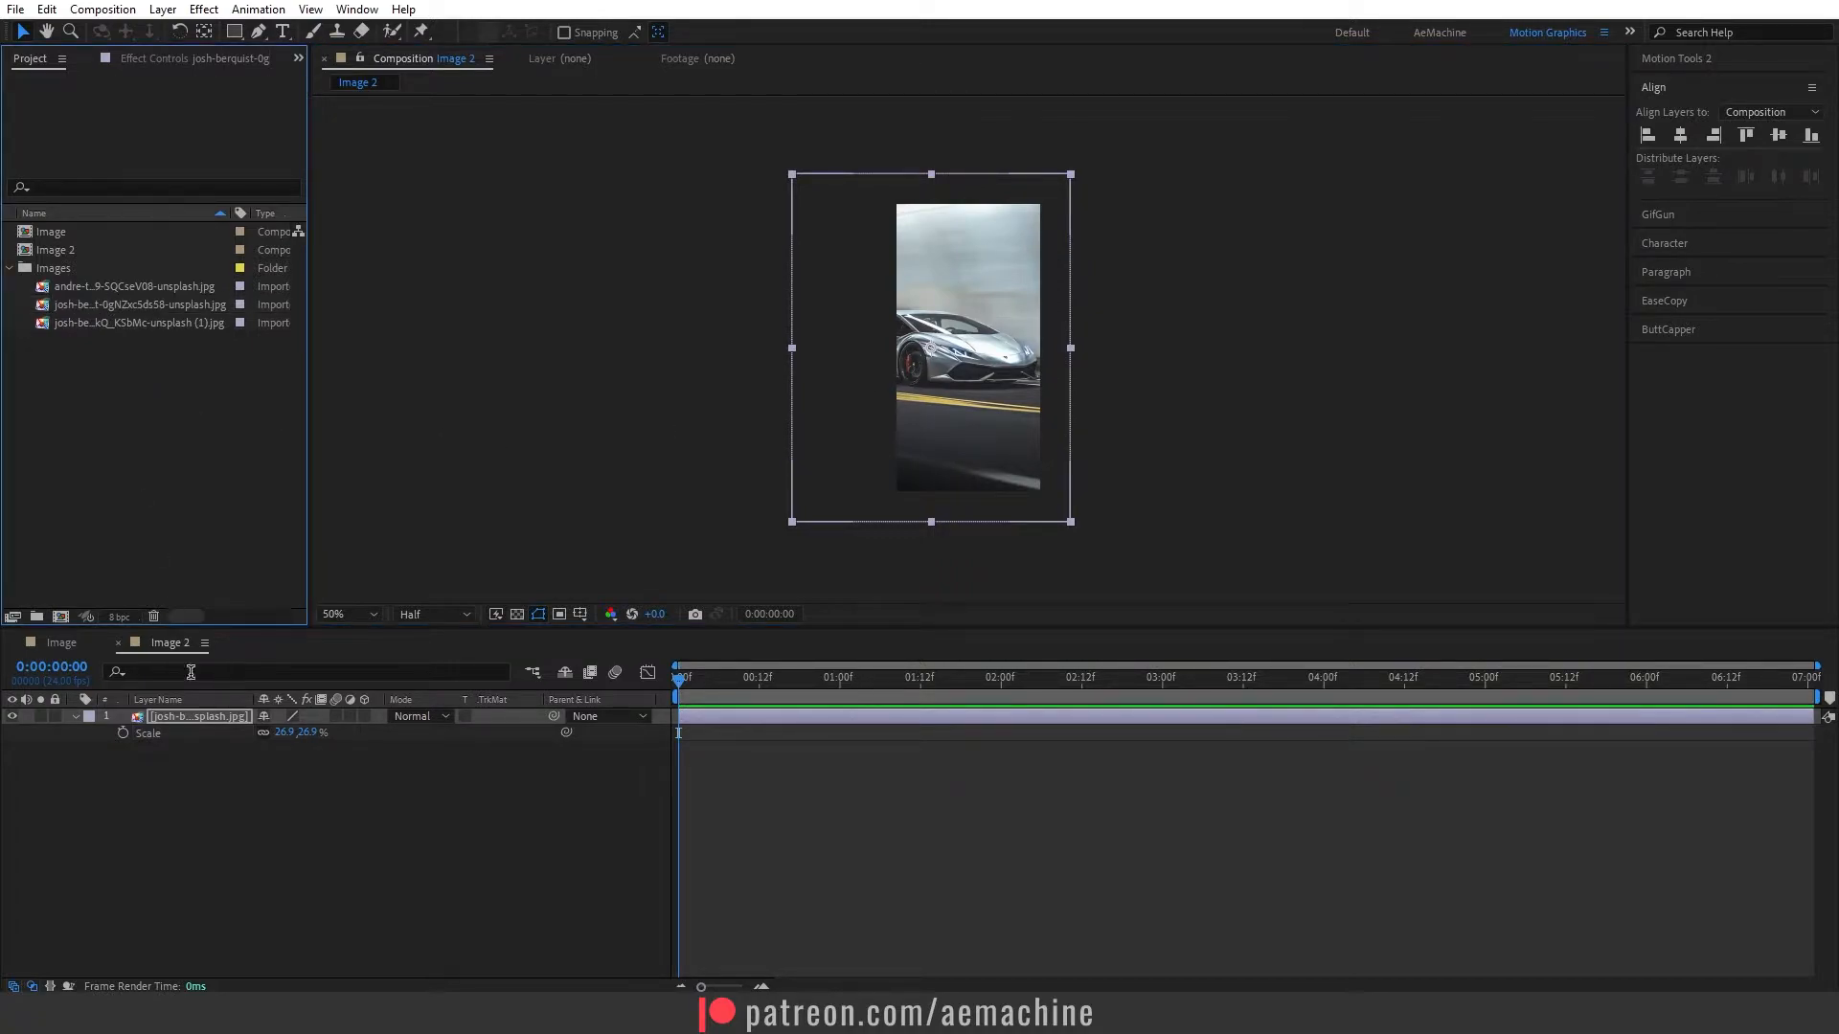
{"action": "left_click", "coordinate": [88, 248]}
{"action": "key", "text": "ctrl+d"}
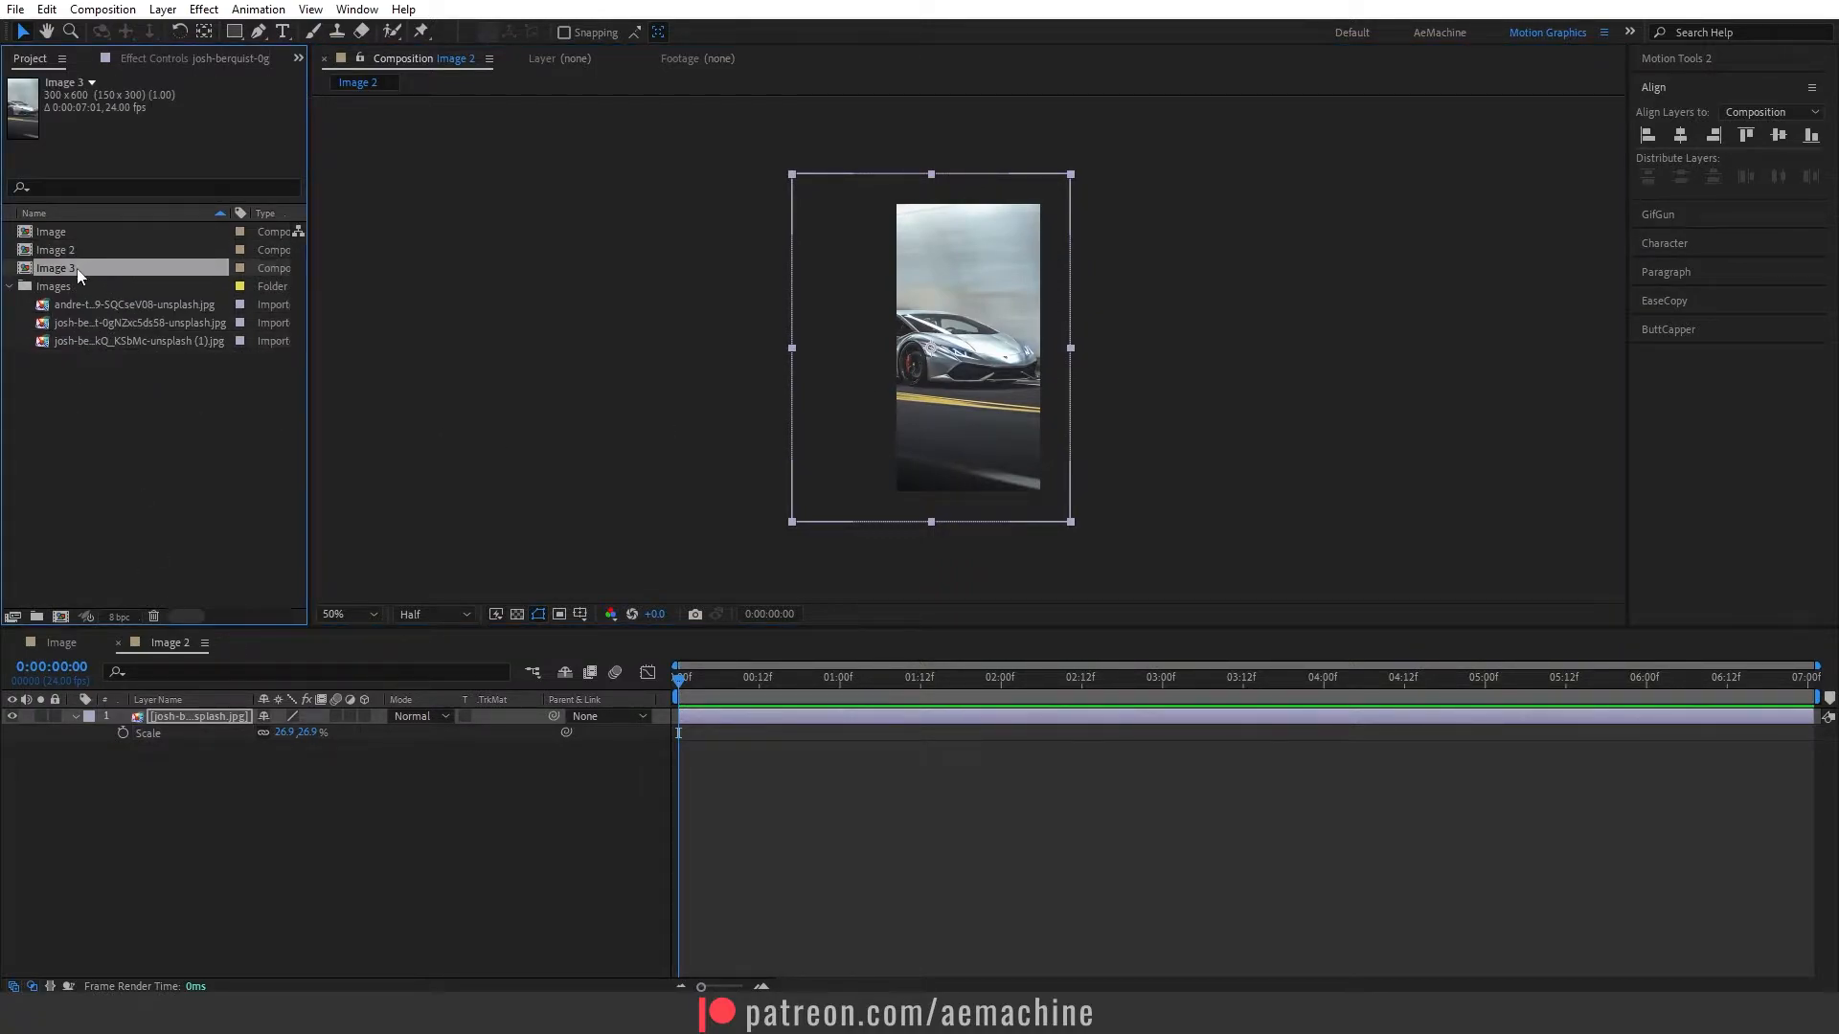
{"action": "double_click", "coordinate": [77, 268]}
{"action": "left_click", "coordinate": [209, 716]}
{"action": "key", "text": "Delete"}
- Place the last photo of the Images folder in Image 3, scale it to 26.5% and shift it right to frame the car
{"action": "left_click_drag", "start_coordinate": [174, 337], "coordinate": [282, 814]}
{"action": "key", "text": "s"}
{"action": "left_click_drag", "start_coordinate": [322, 734], "coordinate": [256, 733]}
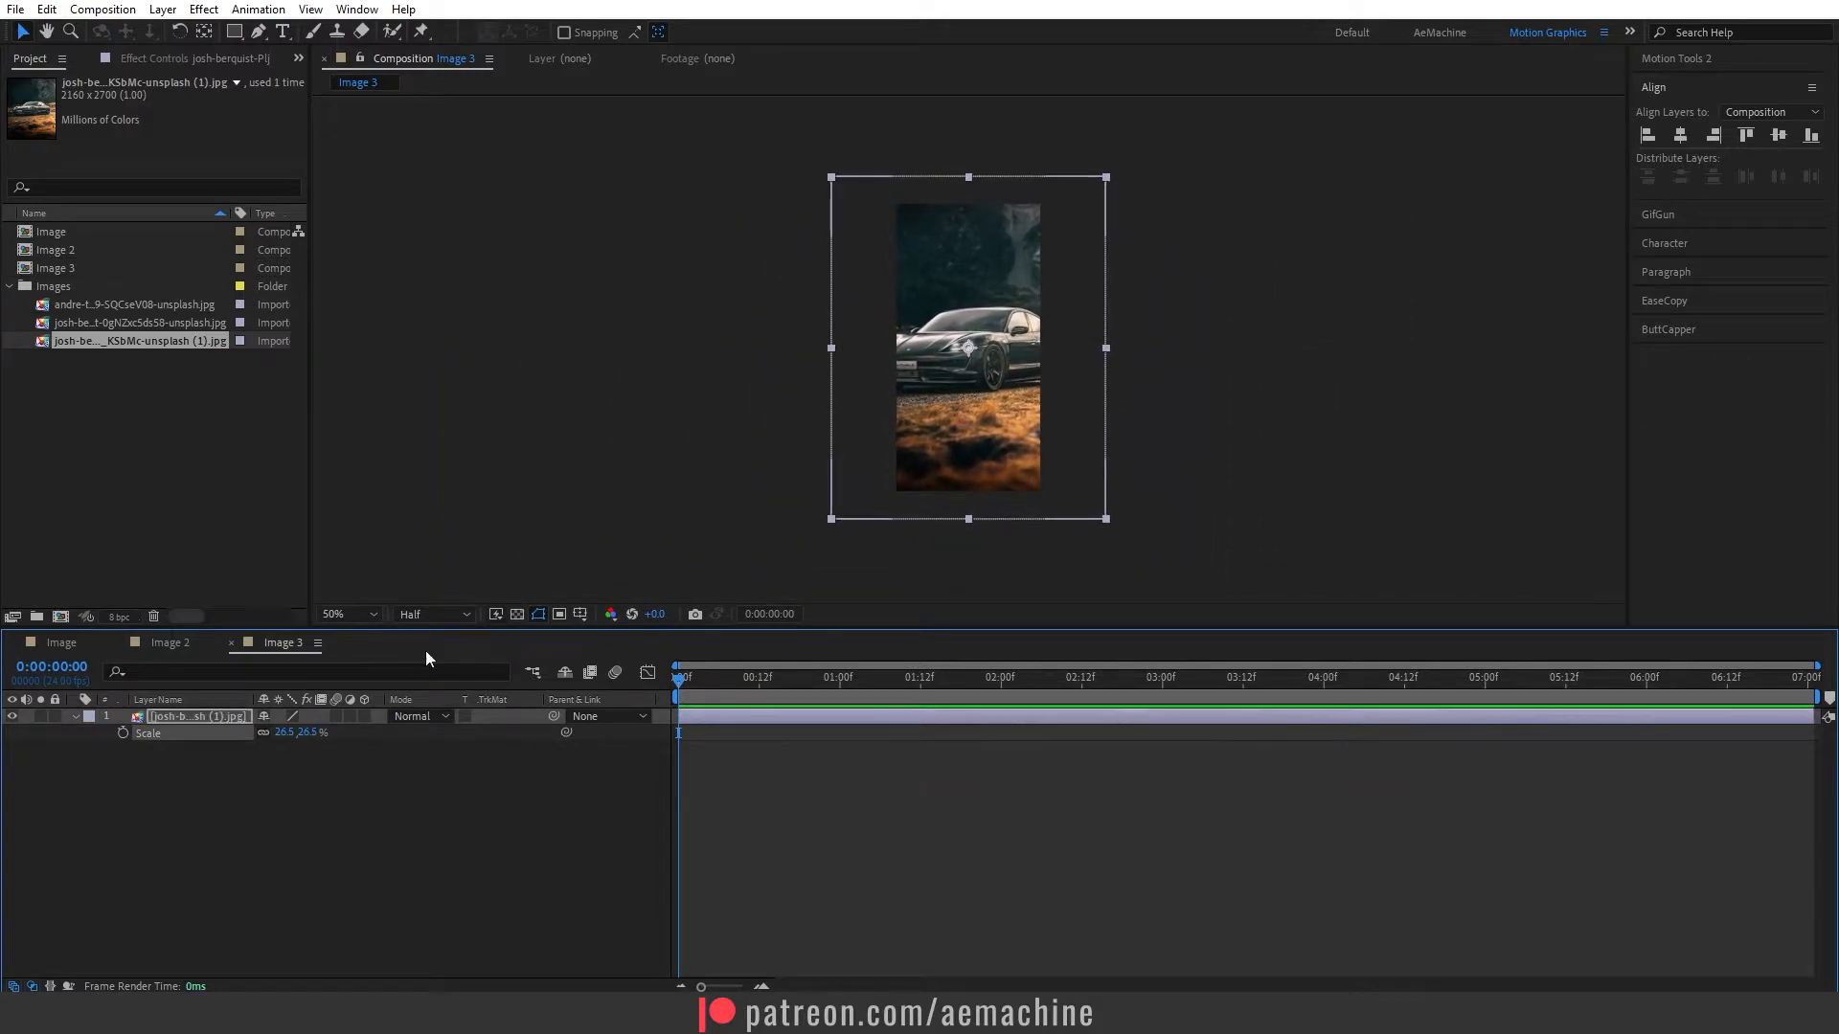
{"action": "left_click_drag", "start_coordinate": [990, 383], "coordinate": [1030, 383]}
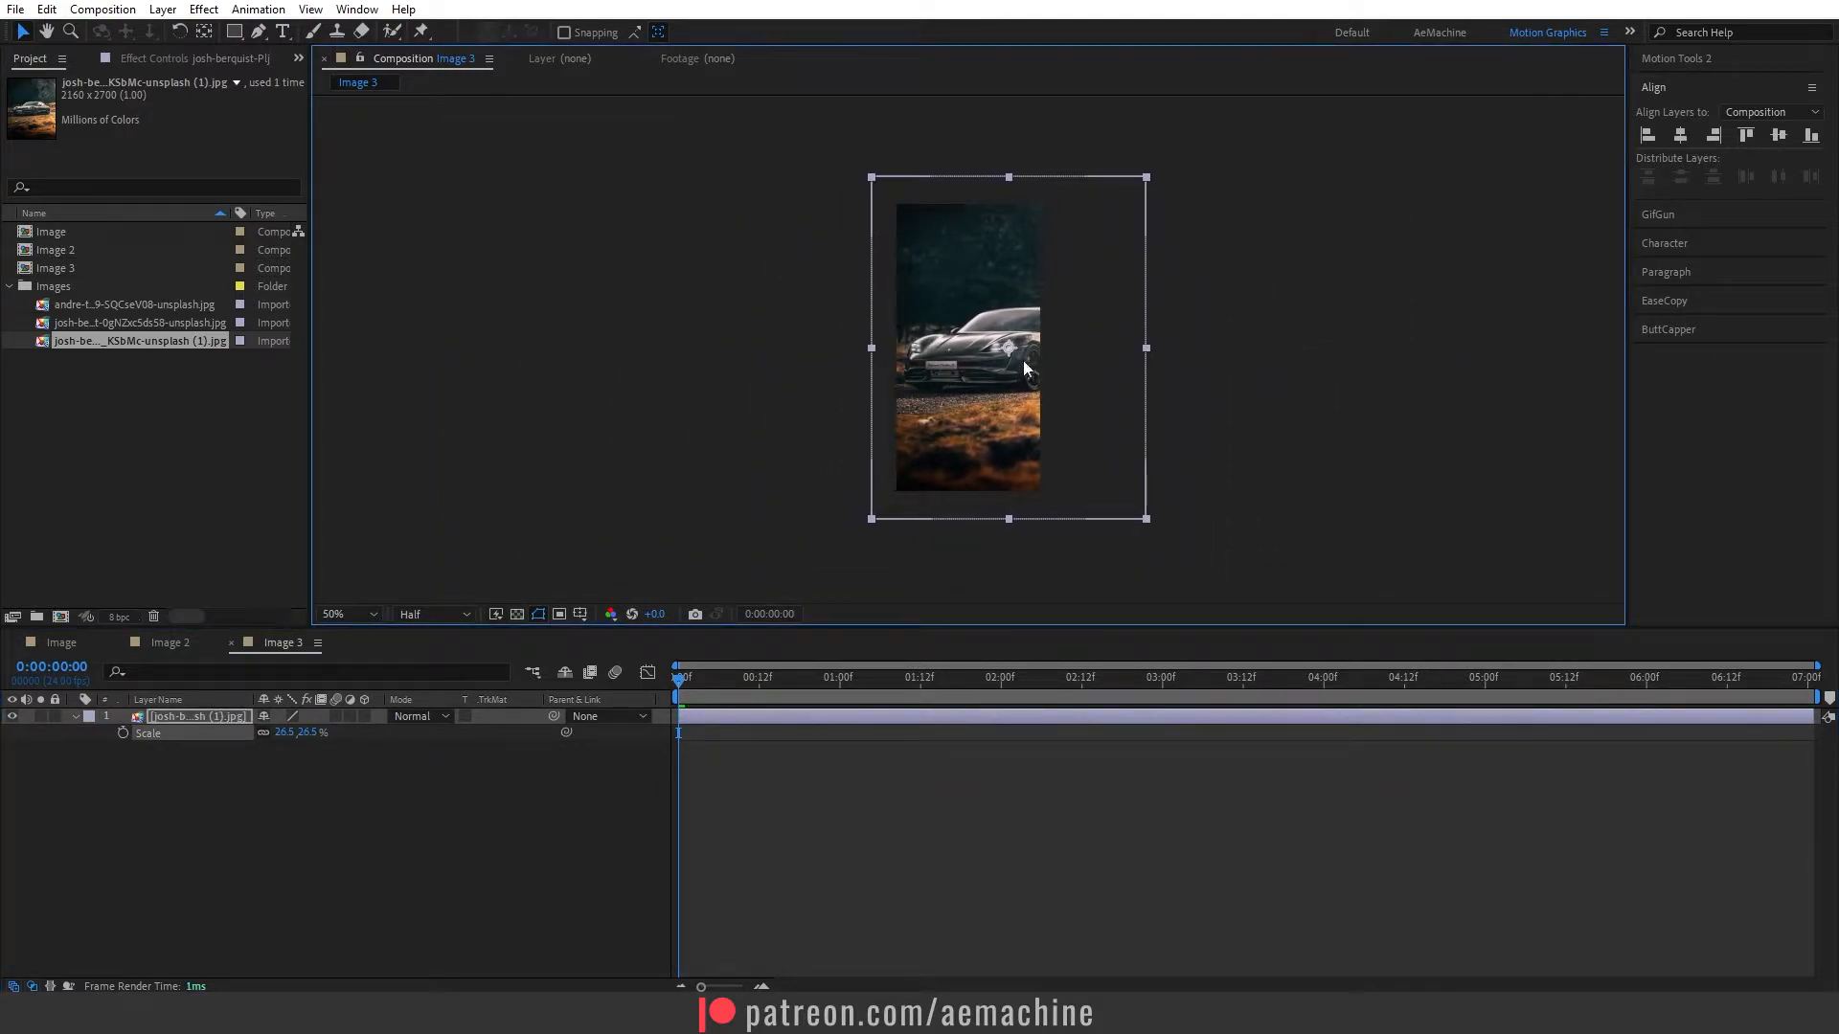
{"action": "left_click", "coordinate": [282, 823]}
{"action": "left_click", "coordinate": [75, 716]}
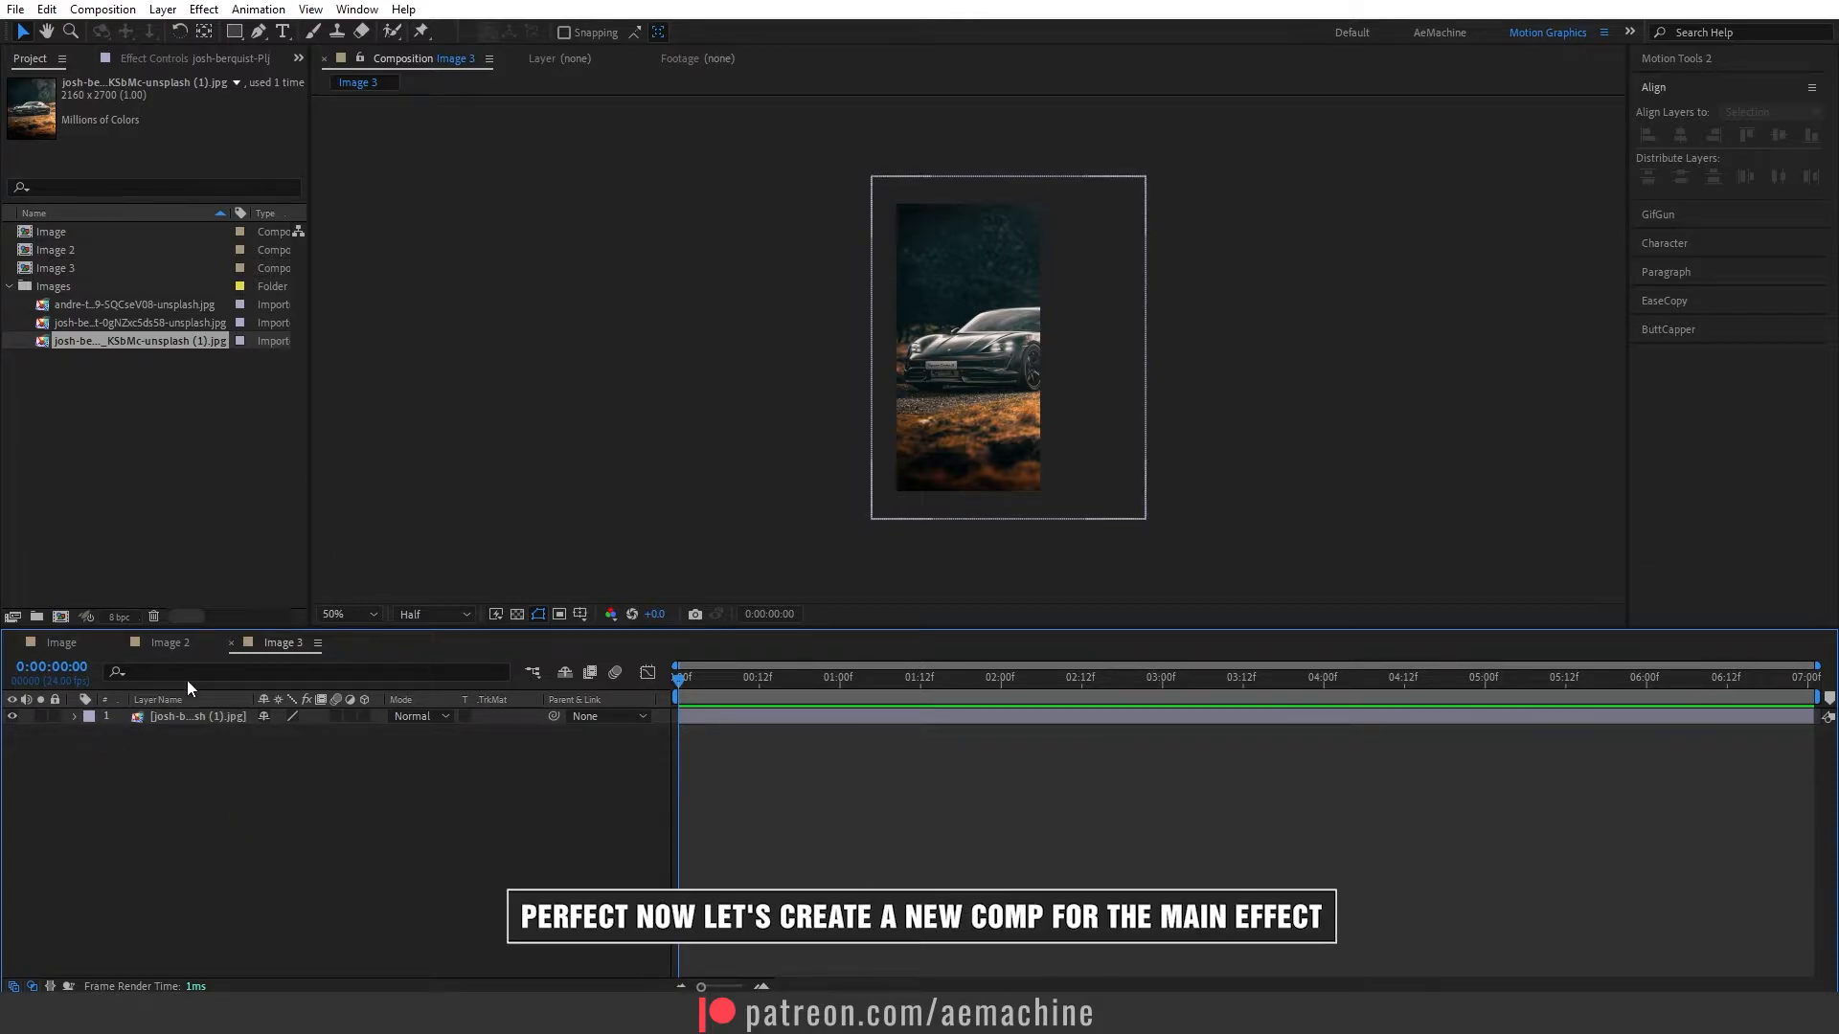
- Start a new composition and set its frame size to 1920 × 1080 px
{"action": "left_click", "coordinate": [109, 433]}
{"action": "left_click", "coordinate": [10, 287]}
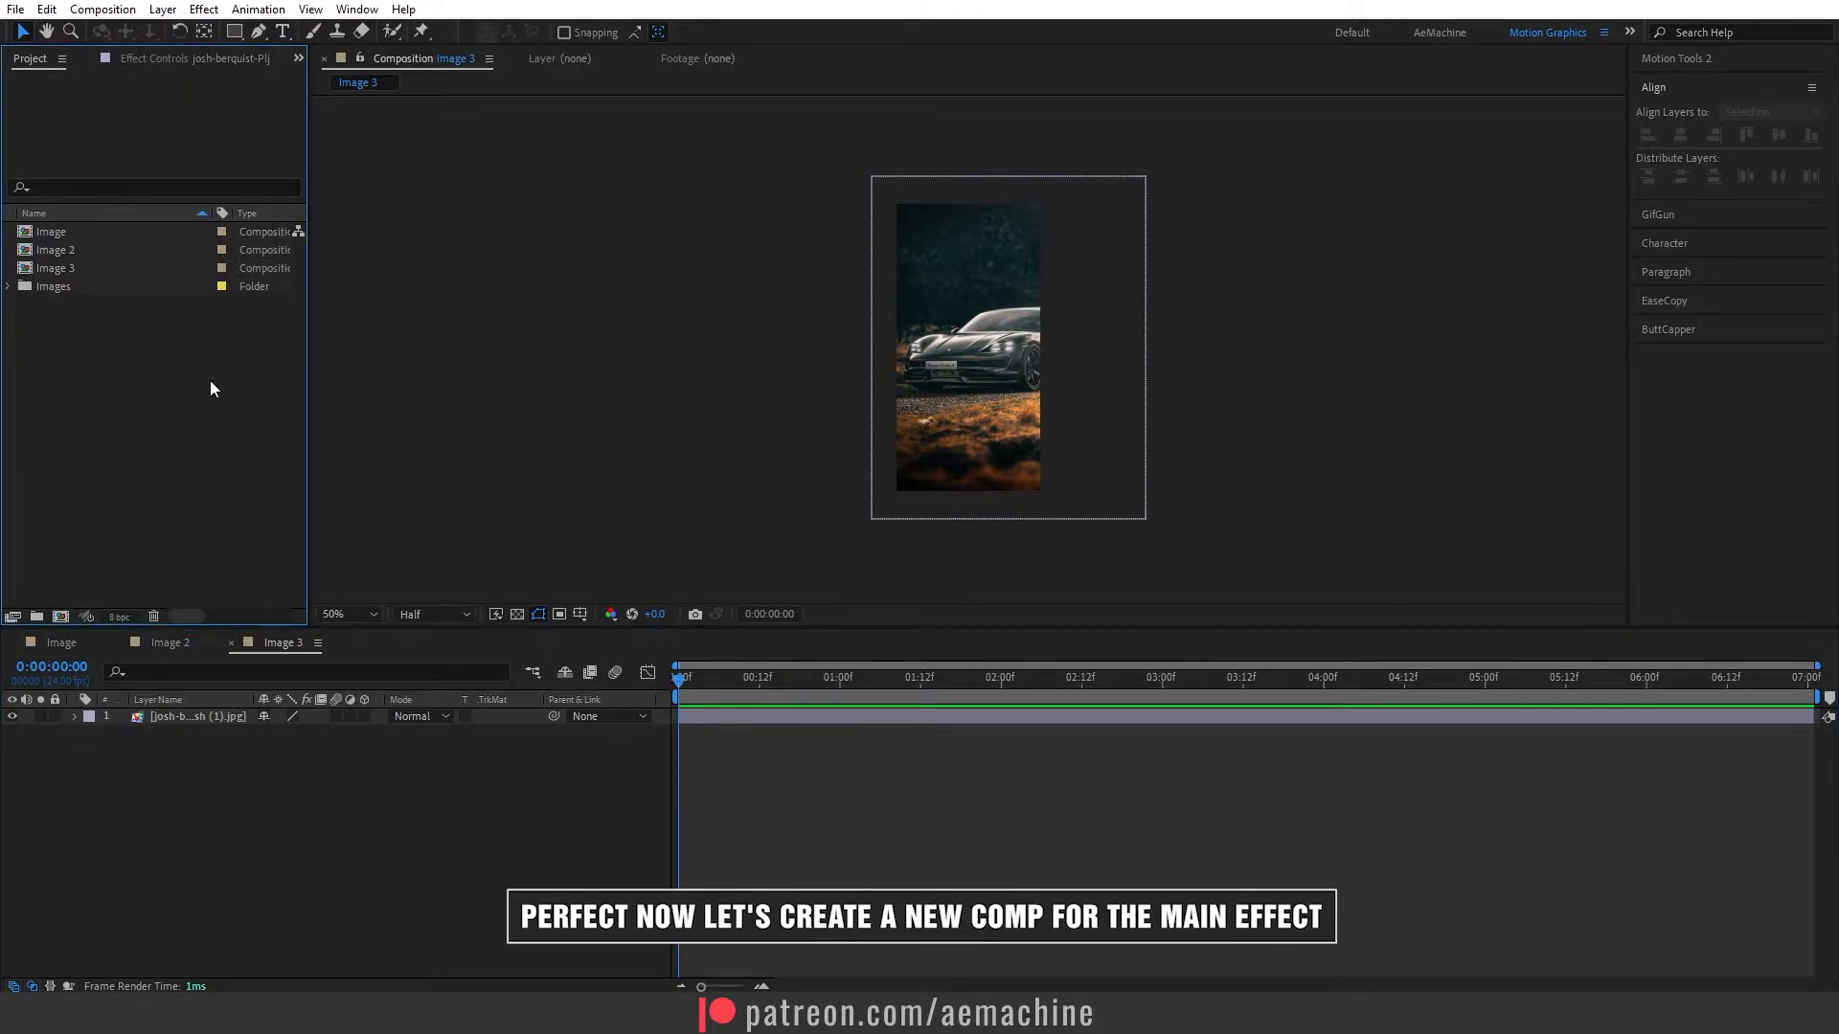
{"action": "left_click", "coordinate": [60, 615]}
{"action": "left_click", "coordinate": [786, 391]}
{"action": "type", "text": "1920"}
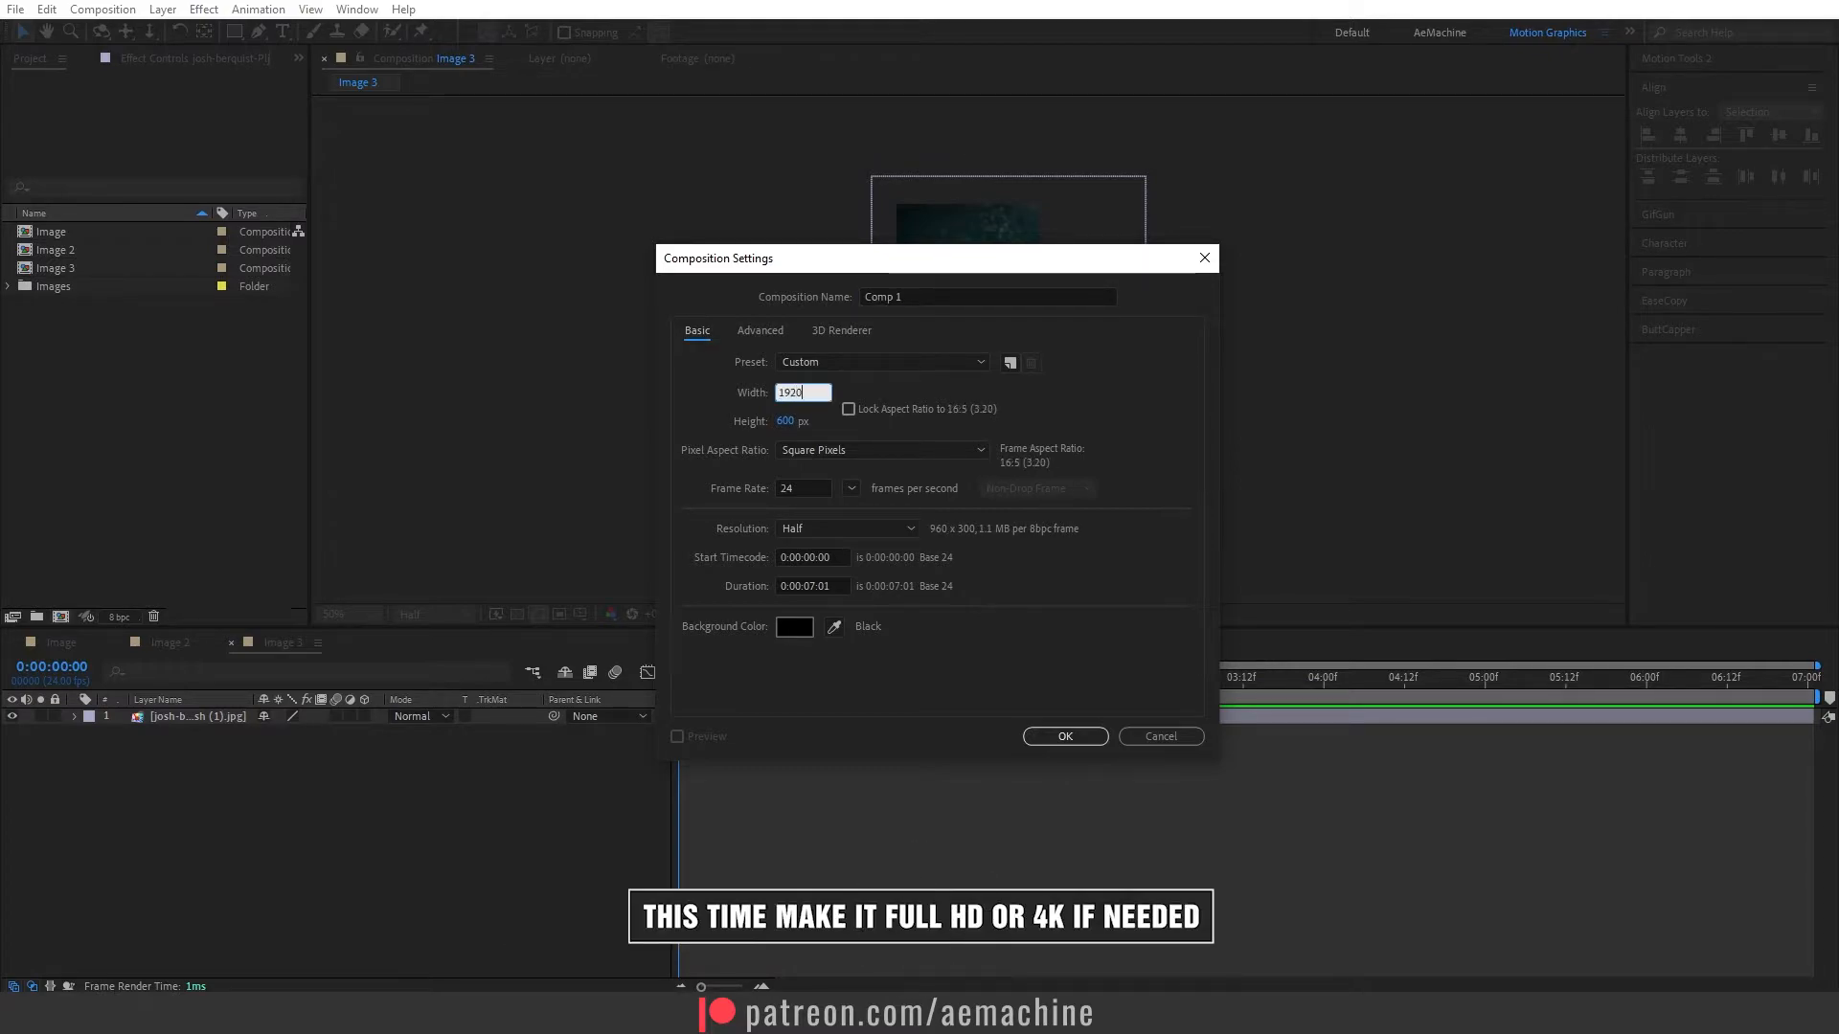
{"action": "left_click", "coordinate": [782, 421]}
{"action": "type", "text": "1080"}
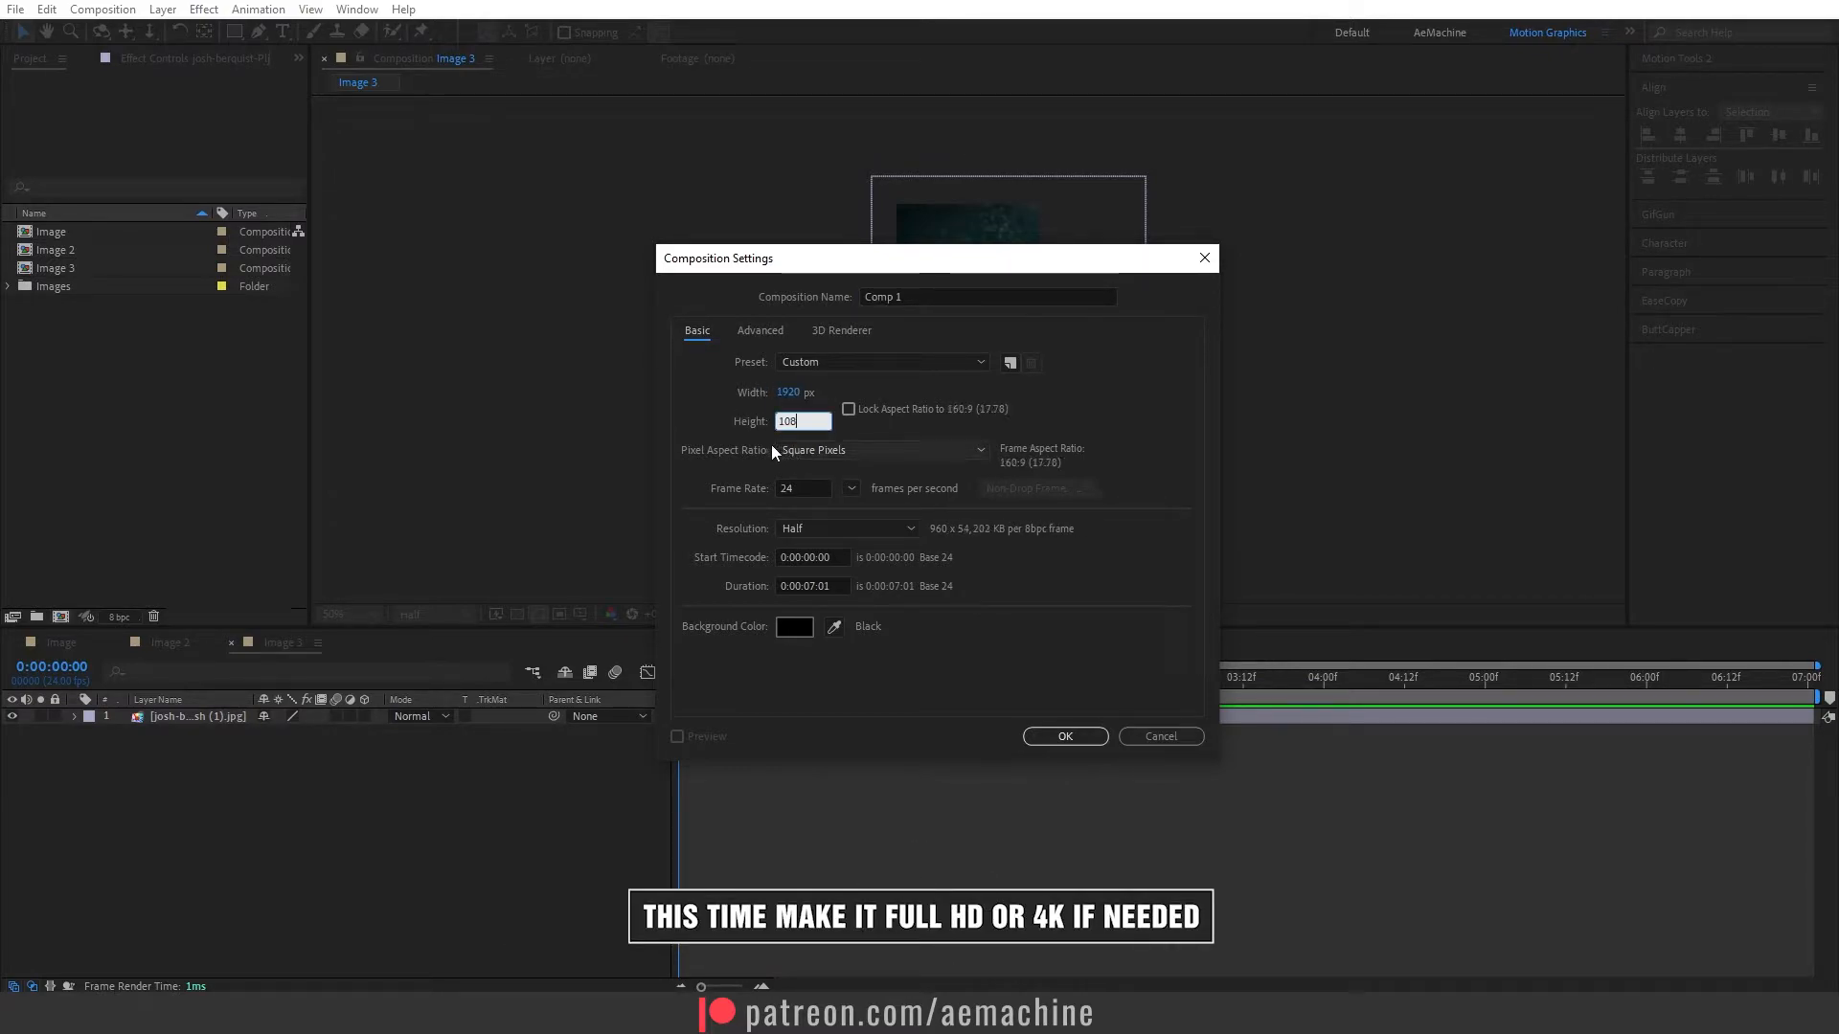
{"action": "left_click", "coordinate": [749, 425]}
- Name the new composition "Main Comp", create it and put its timeline ahead of the image compositions' timelines
{"action": "left_click_drag", "start_coordinate": [908, 299], "coordinate": [802, 309]}
{"action": "type", "text": "Main Com"}
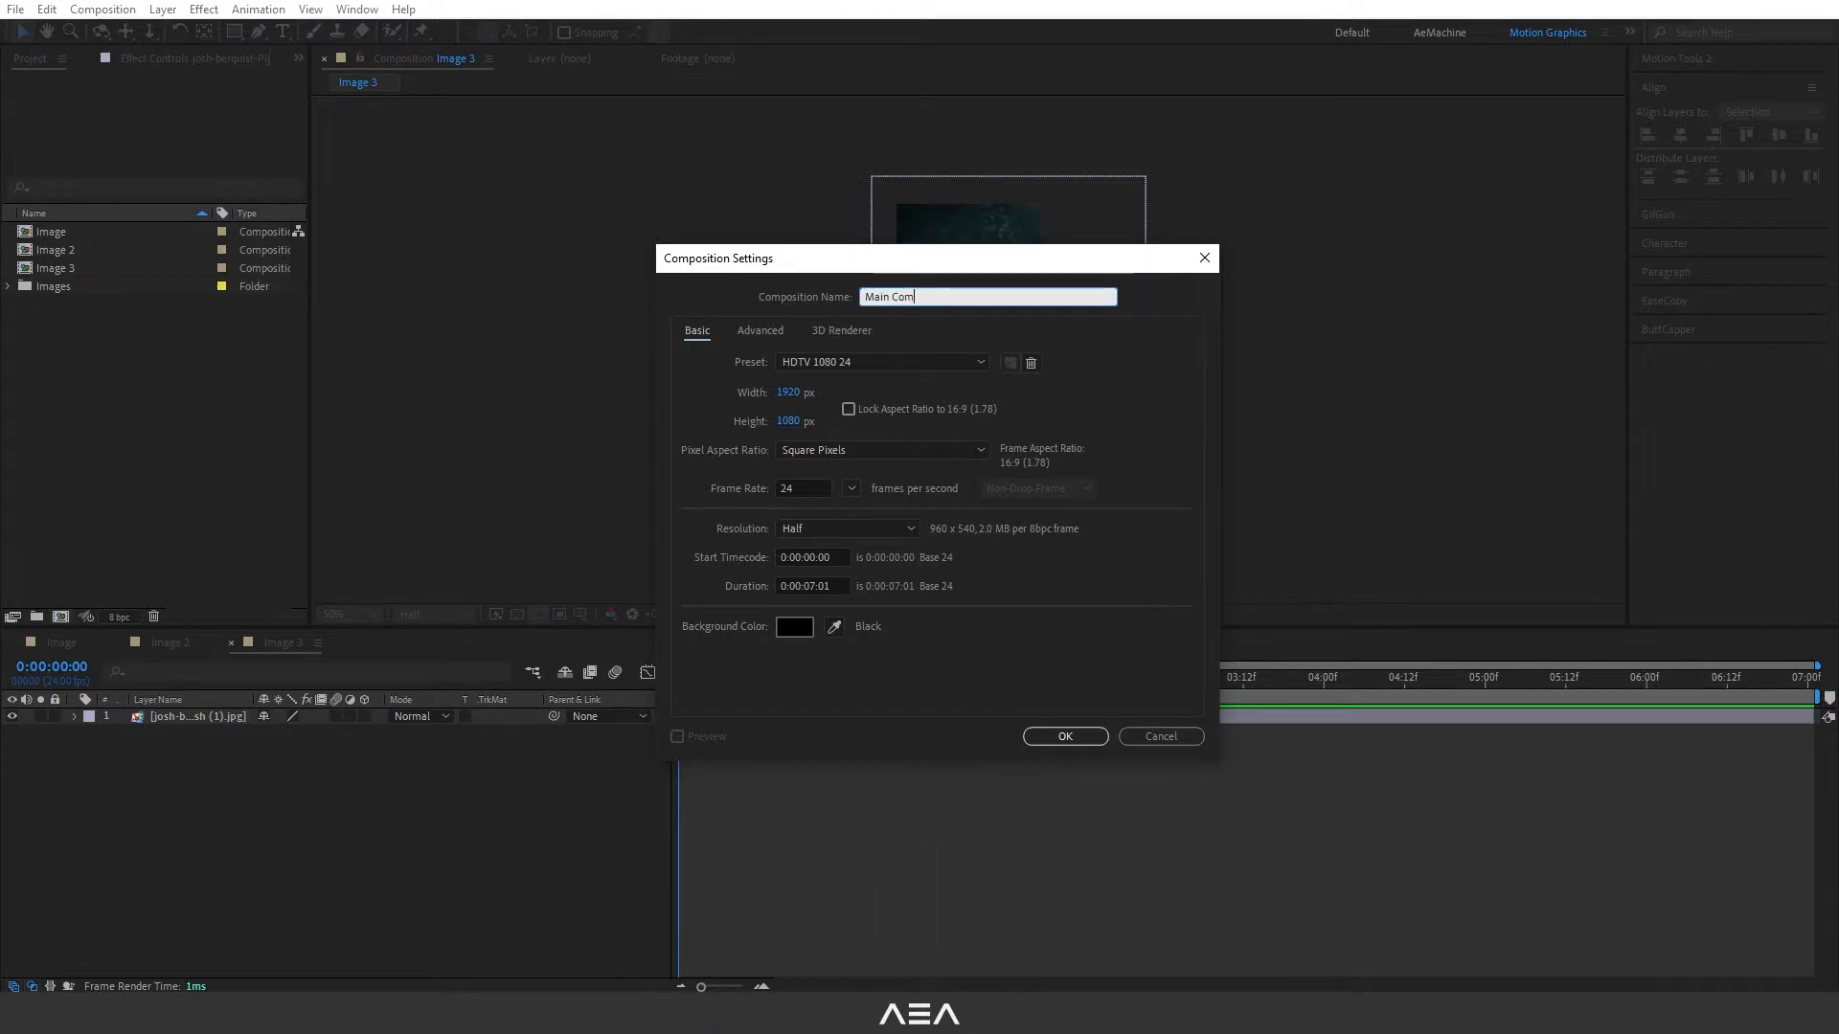
{"action": "left_click", "coordinate": [753, 427]}
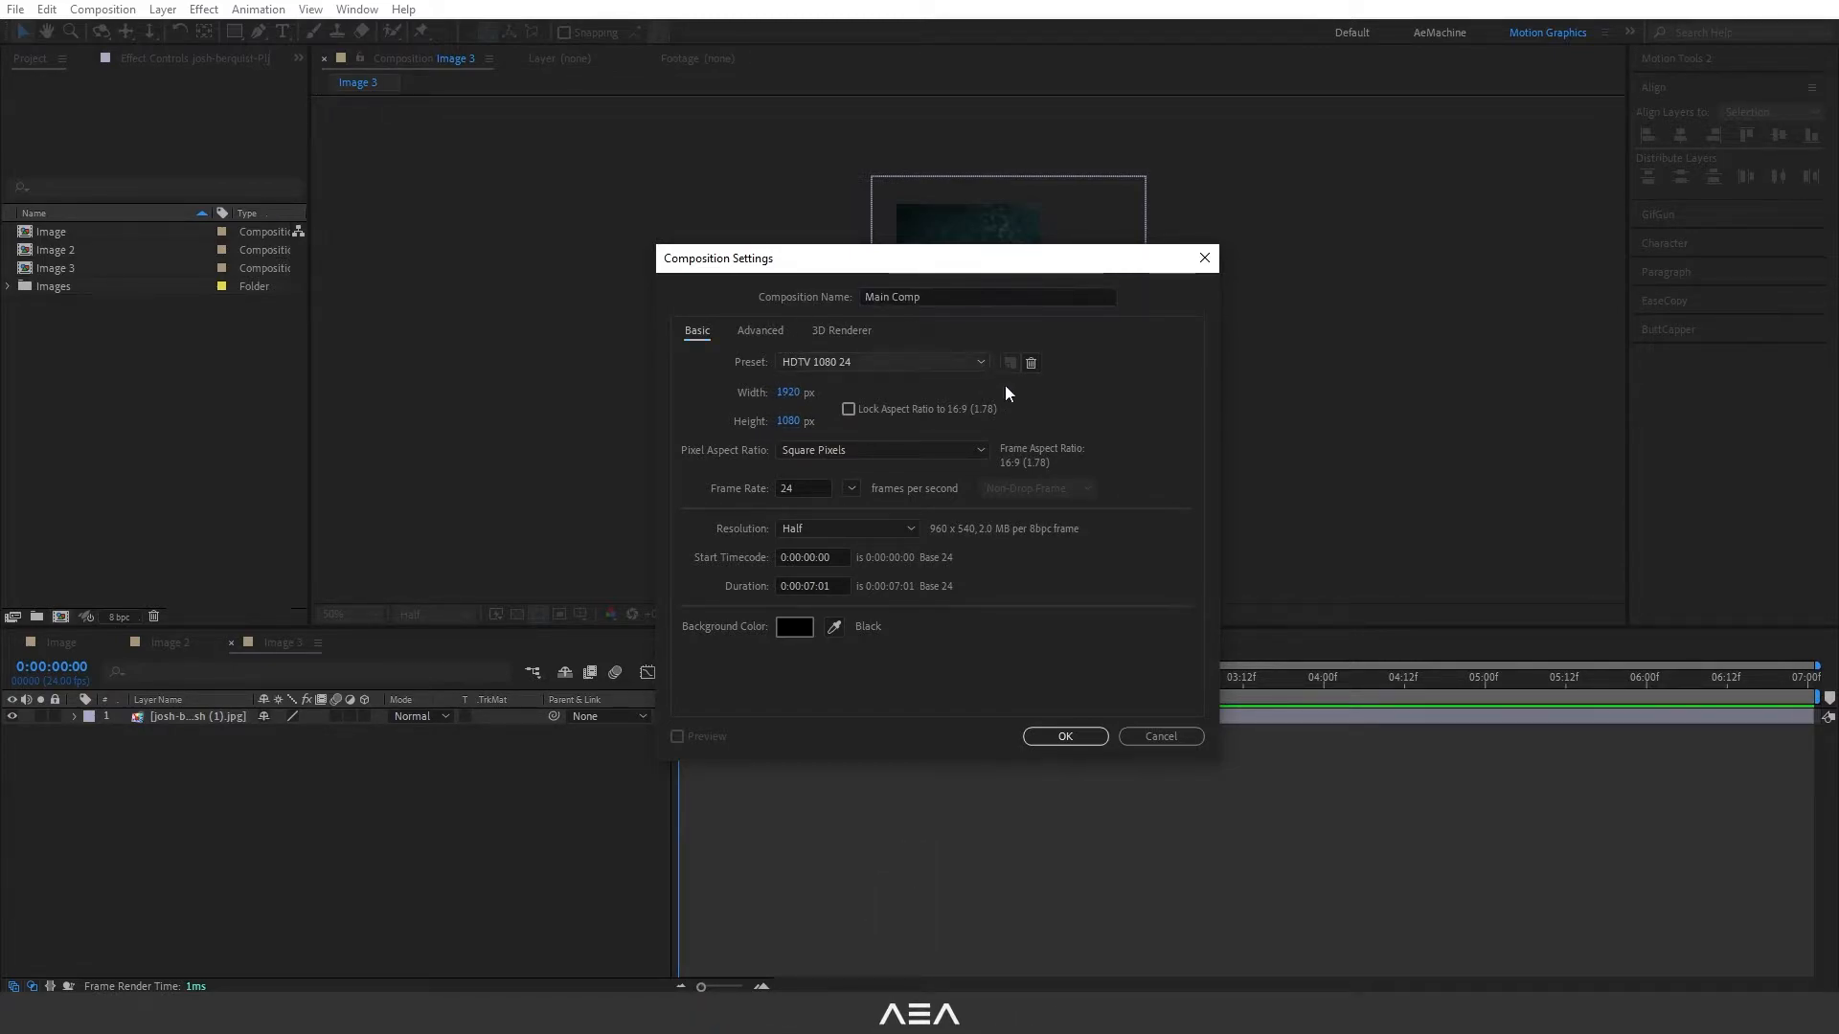
{"action": "left_click", "coordinate": [1064, 736]}
{"action": "left_click_drag", "start_coordinate": [416, 657], "coordinate": [91, 644]}
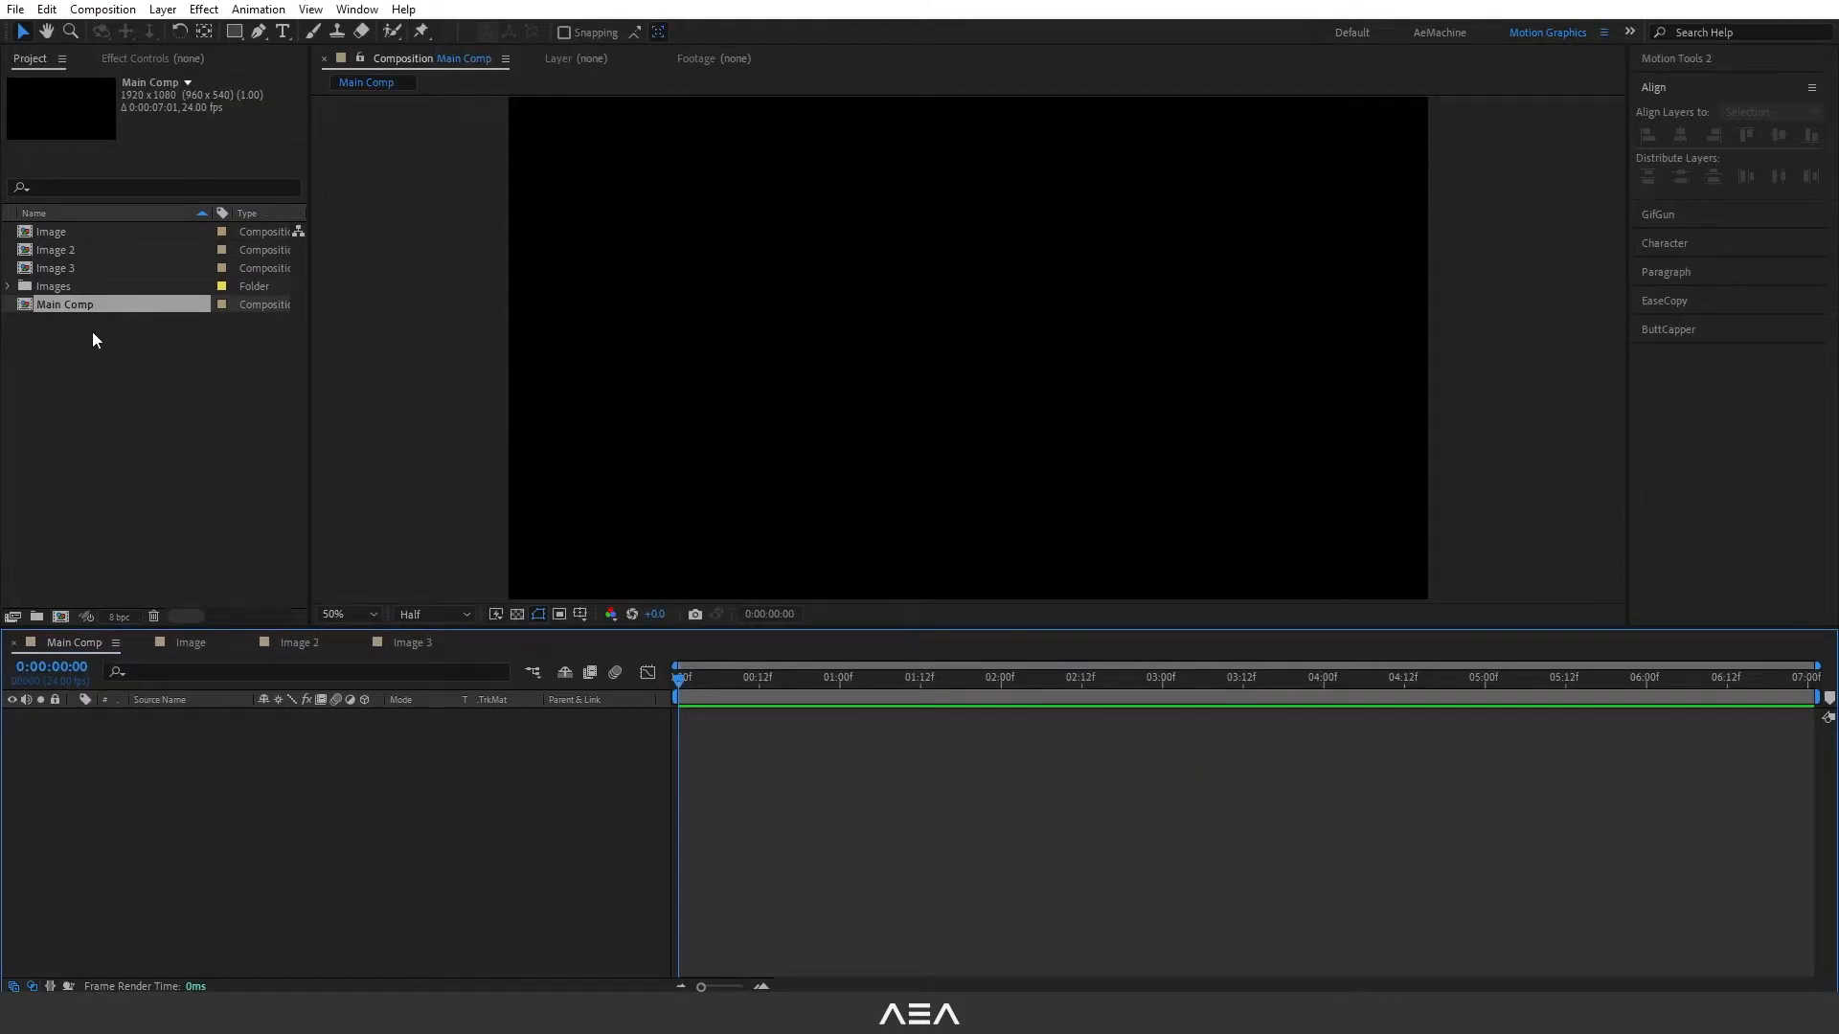
- Add the Image, Image 2 and Image 3 compositions as layers to Main Comp
{"action": "left_click", "coordinate": [82, 270]}
{"action": "left_click", "coordinate": [85, 232], "text": "shift"}
{"action": "left_click_drag", "start_coordinate": [108, 231], "coordinate": [243, 814]}
{"action": "left_click", "coordinate": [226, 808]}
- Place Image 3 left and Image right of Image 2, and distribute the three layers evenly by their horizontal centers
{"action": "left_click", "coordinate": [180, 731]}
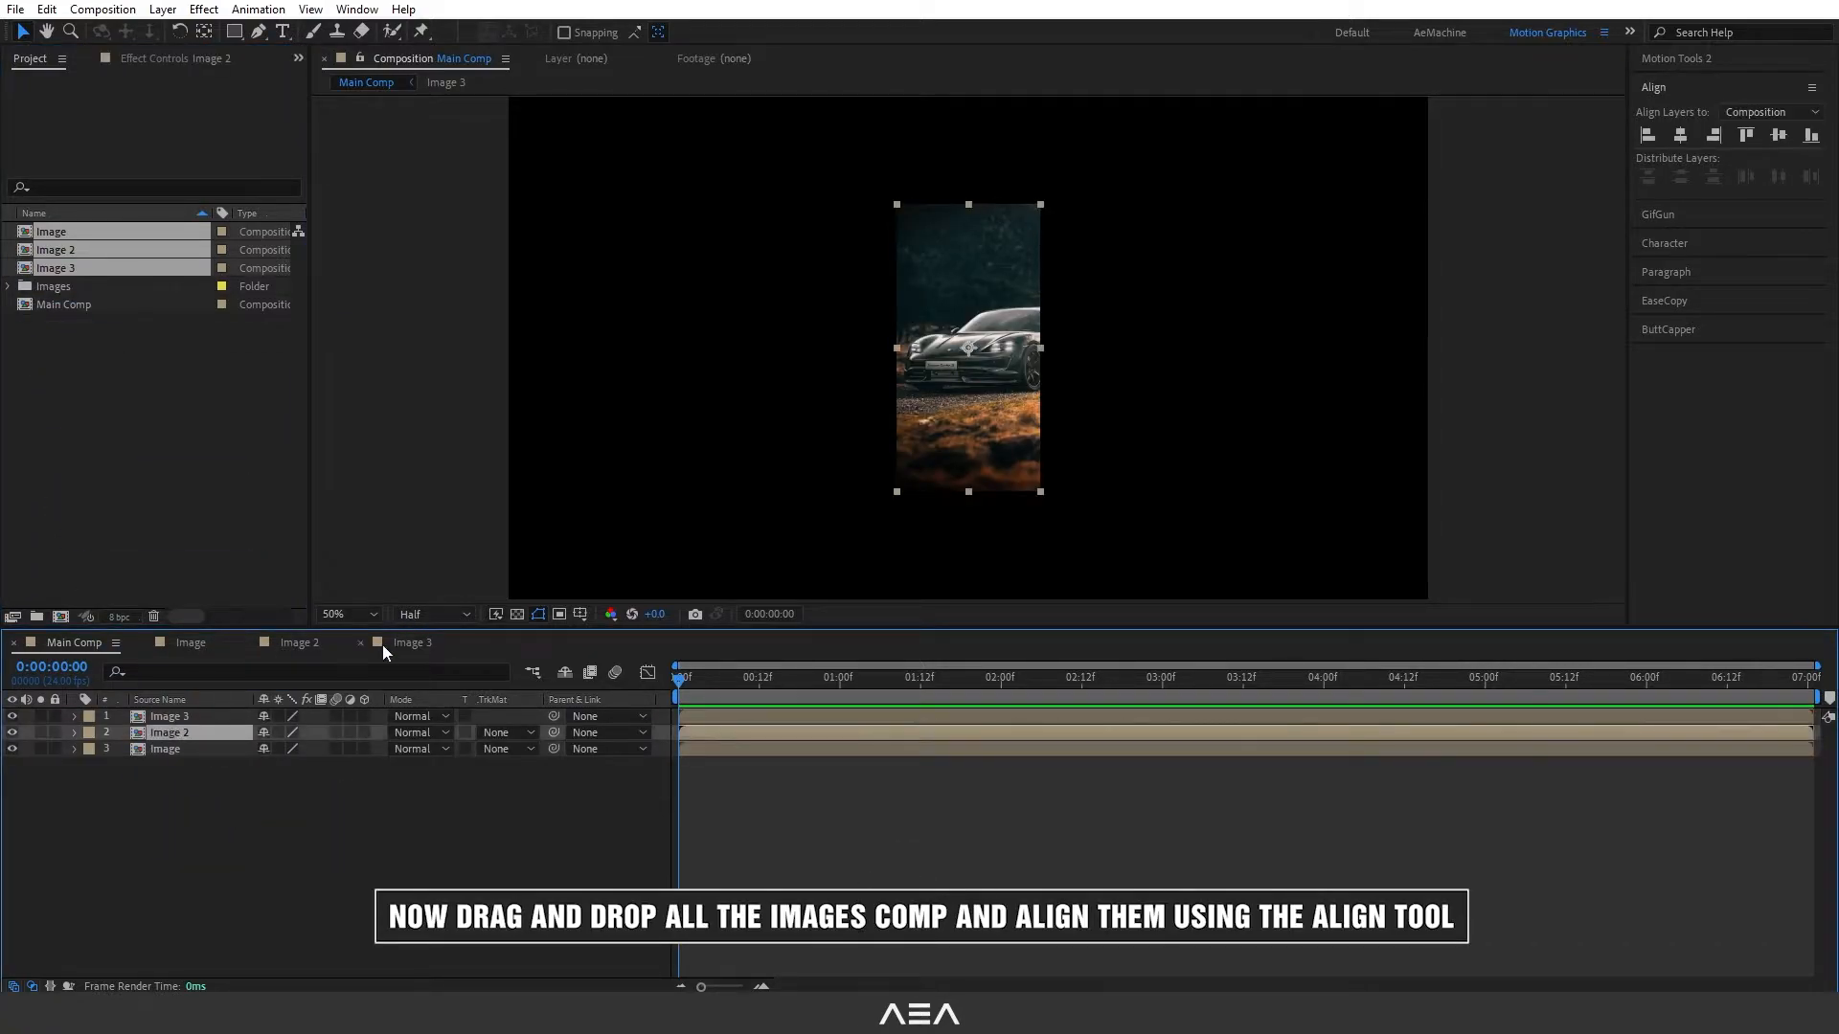
{"action": "left_click", "coordinate": [180, 718]}
{"action": "left_click_drag", "start_coordinate": [966, 350], "coordinate": [763, 350]}
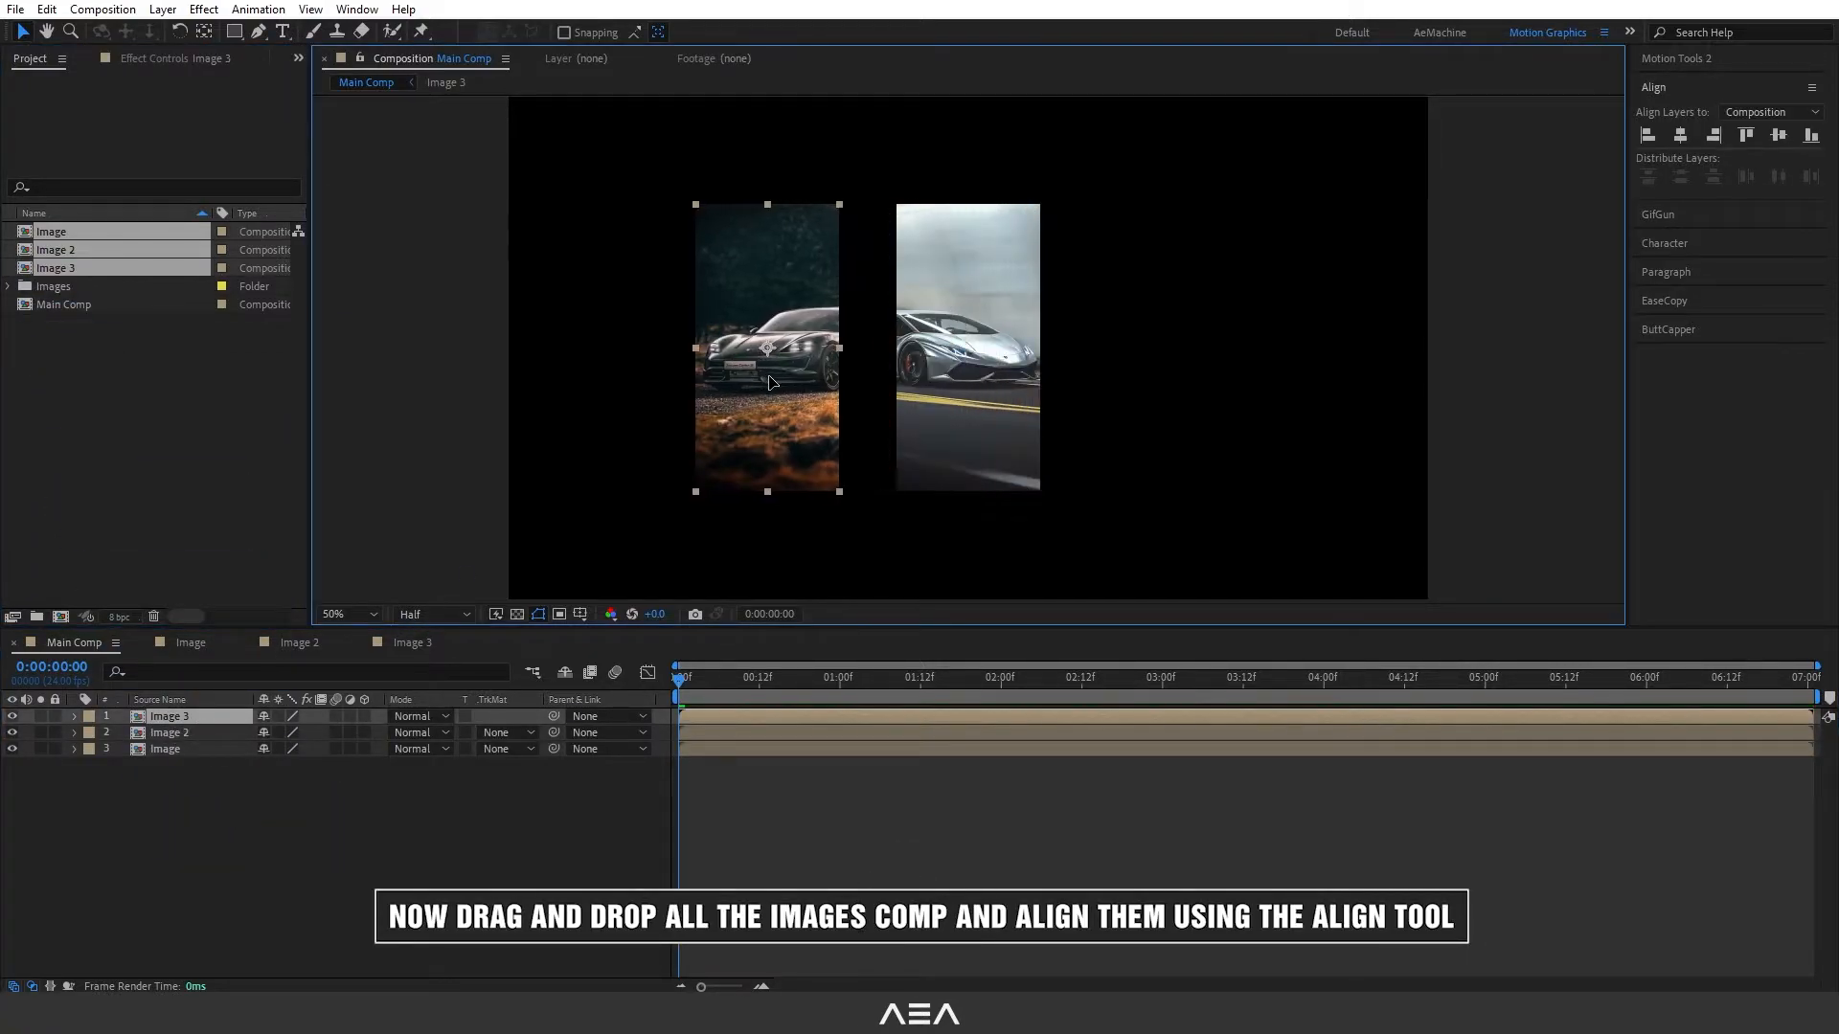
{"action": "left_click", "coordinate": [199, 749]}
{"action": "left_click_drag", "start_coordinate": [1002, 355], "coordinate": [1197, 369]}
{"action": "left_click_drag", "start_coordinate": [285, 837], "coordinate": [198, 713]}
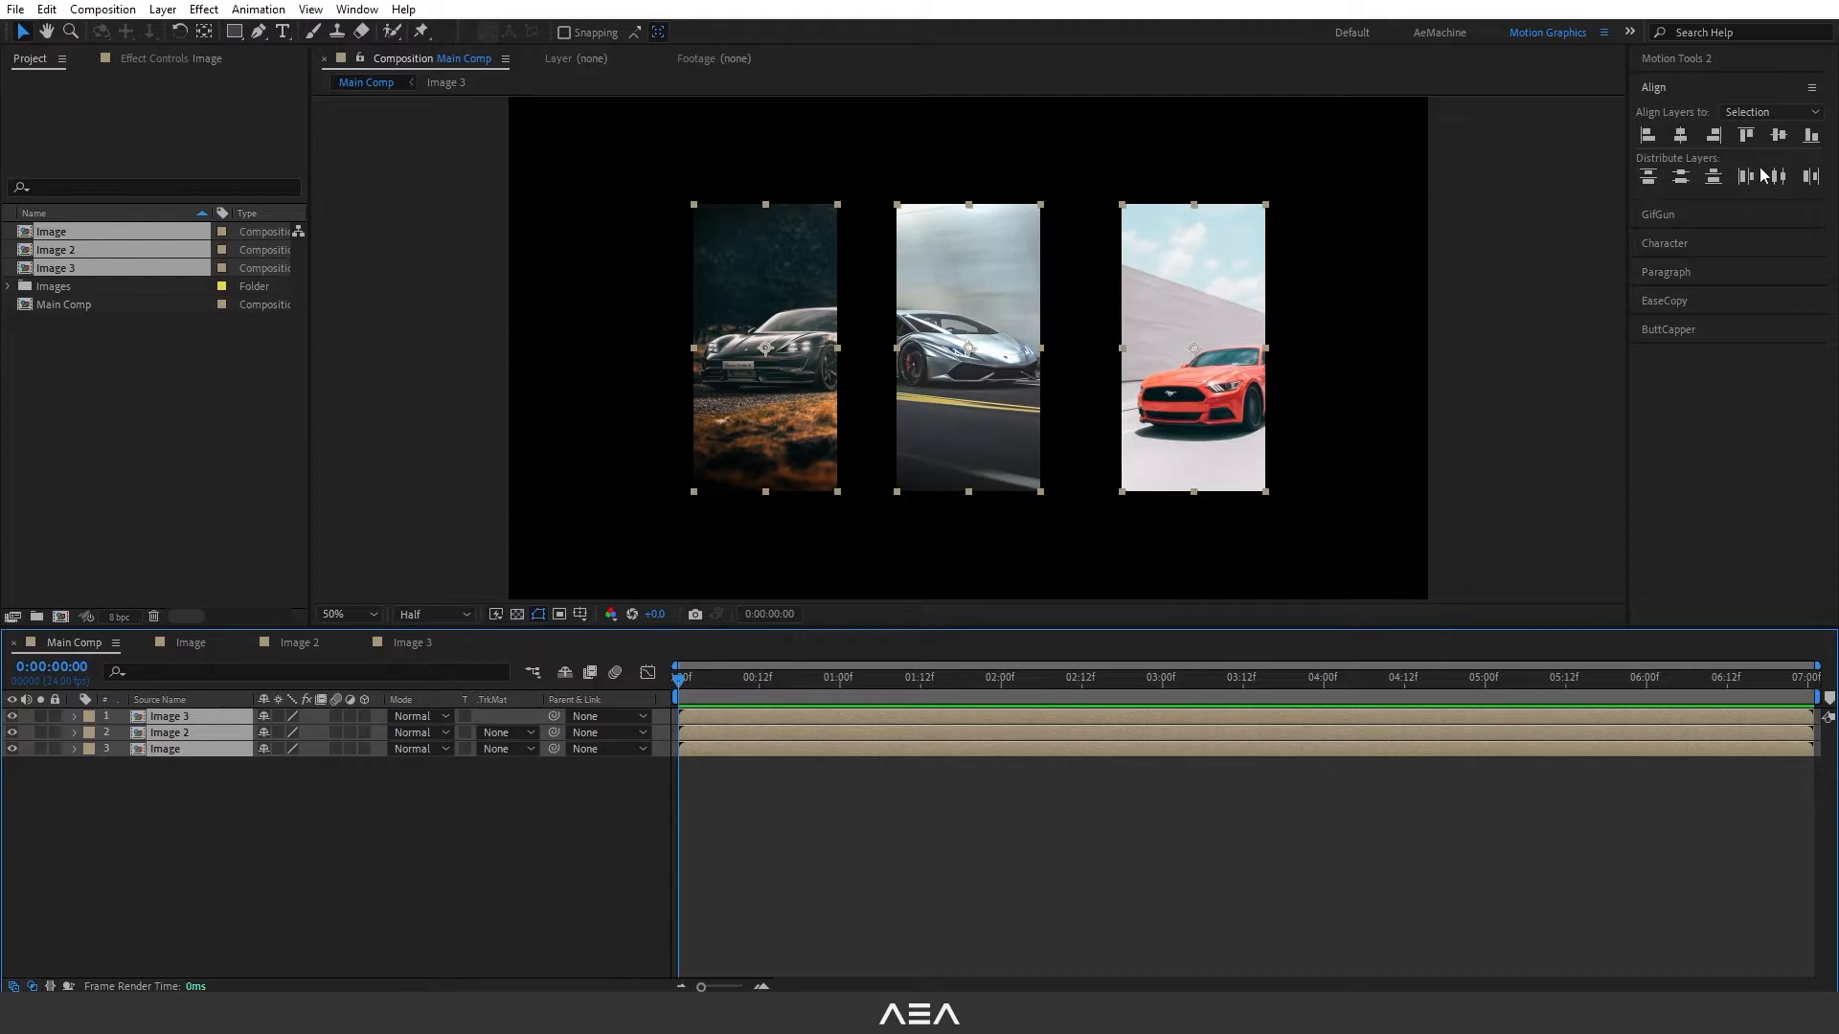
{"action": "left_click", "coordinate": [1778, 177]}
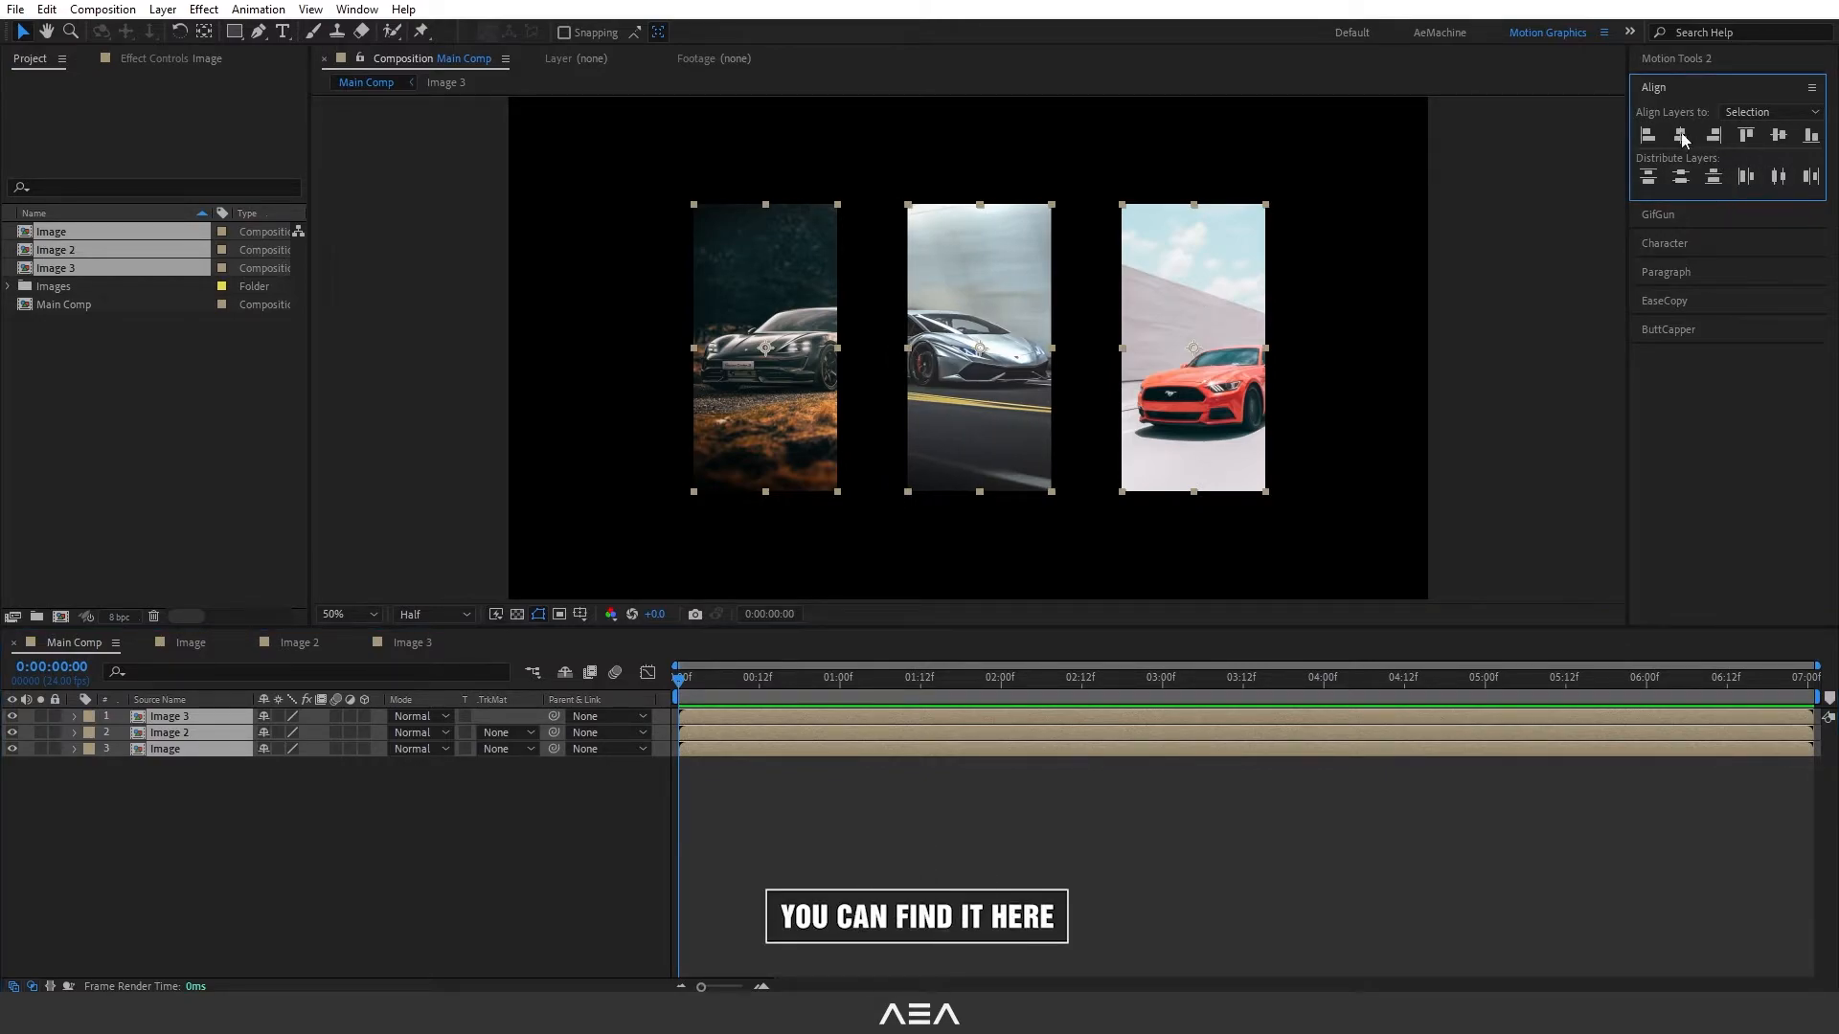
- Show the Effects & Presets panel in the workspace
{"action": "left_click", "coordinate": [357, 9]}
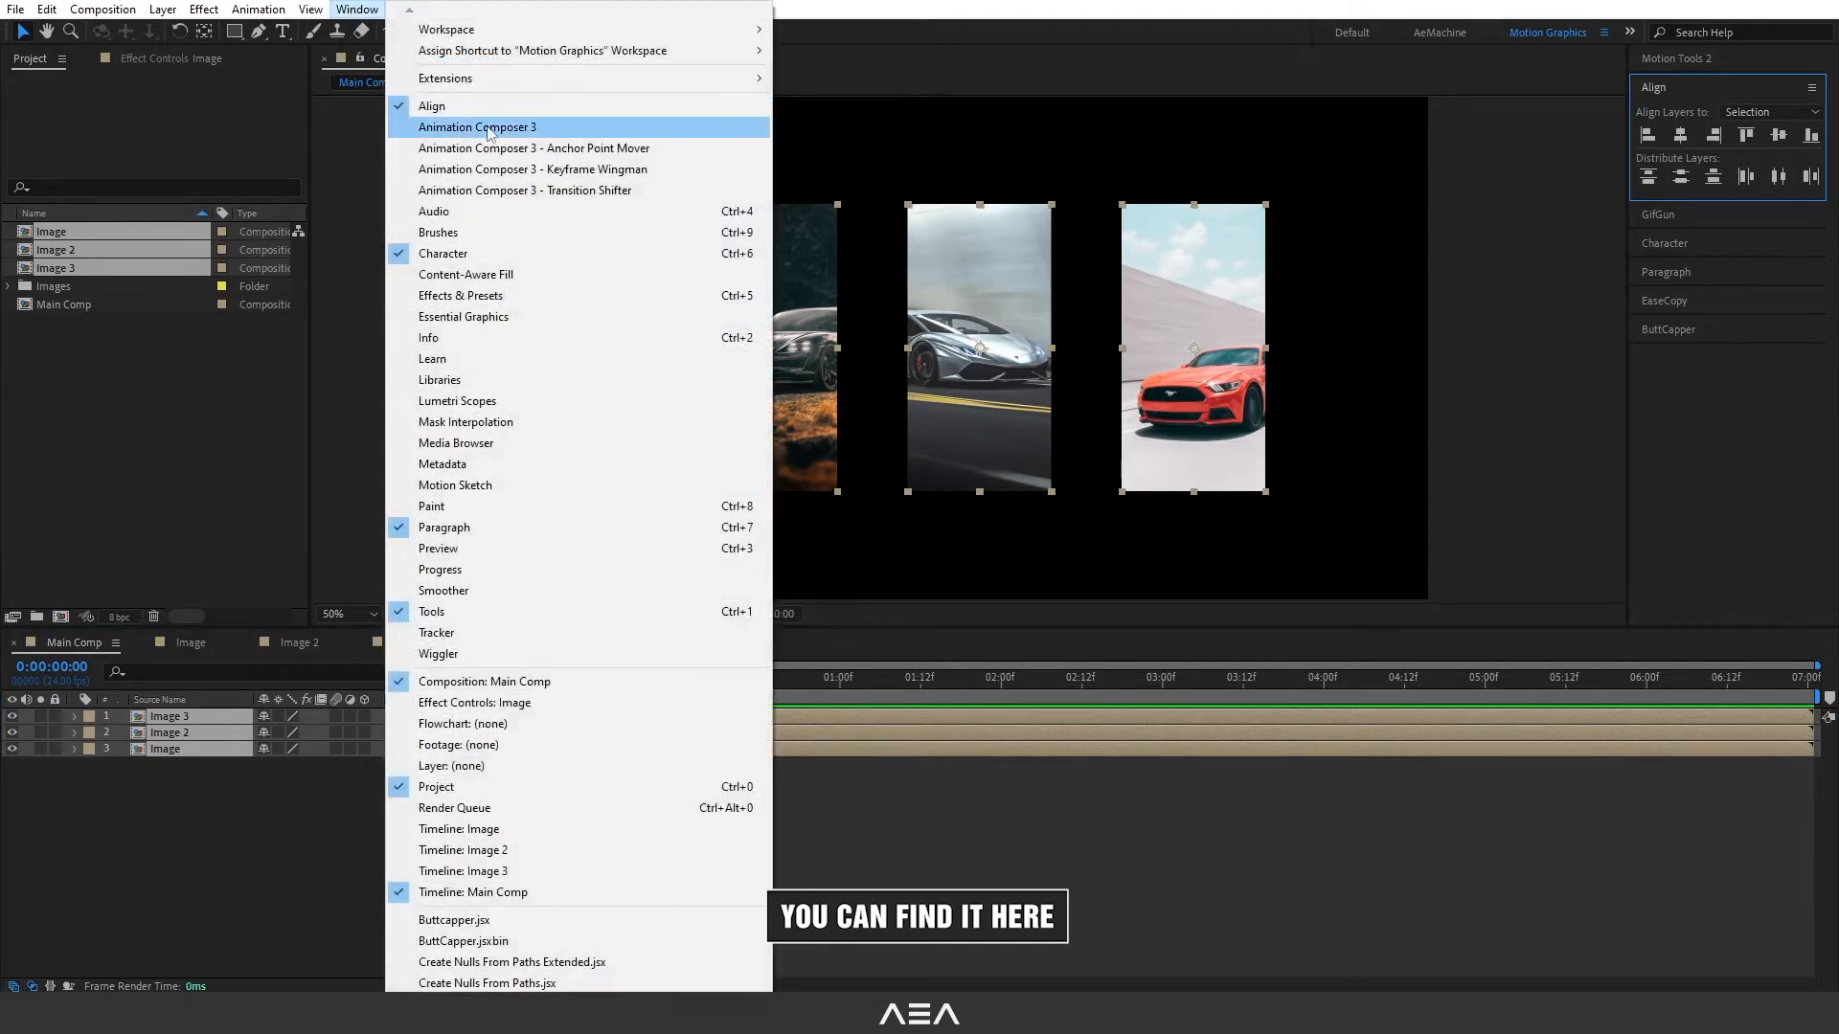
{"action": "left_click", "coordinate": [489, 303]}
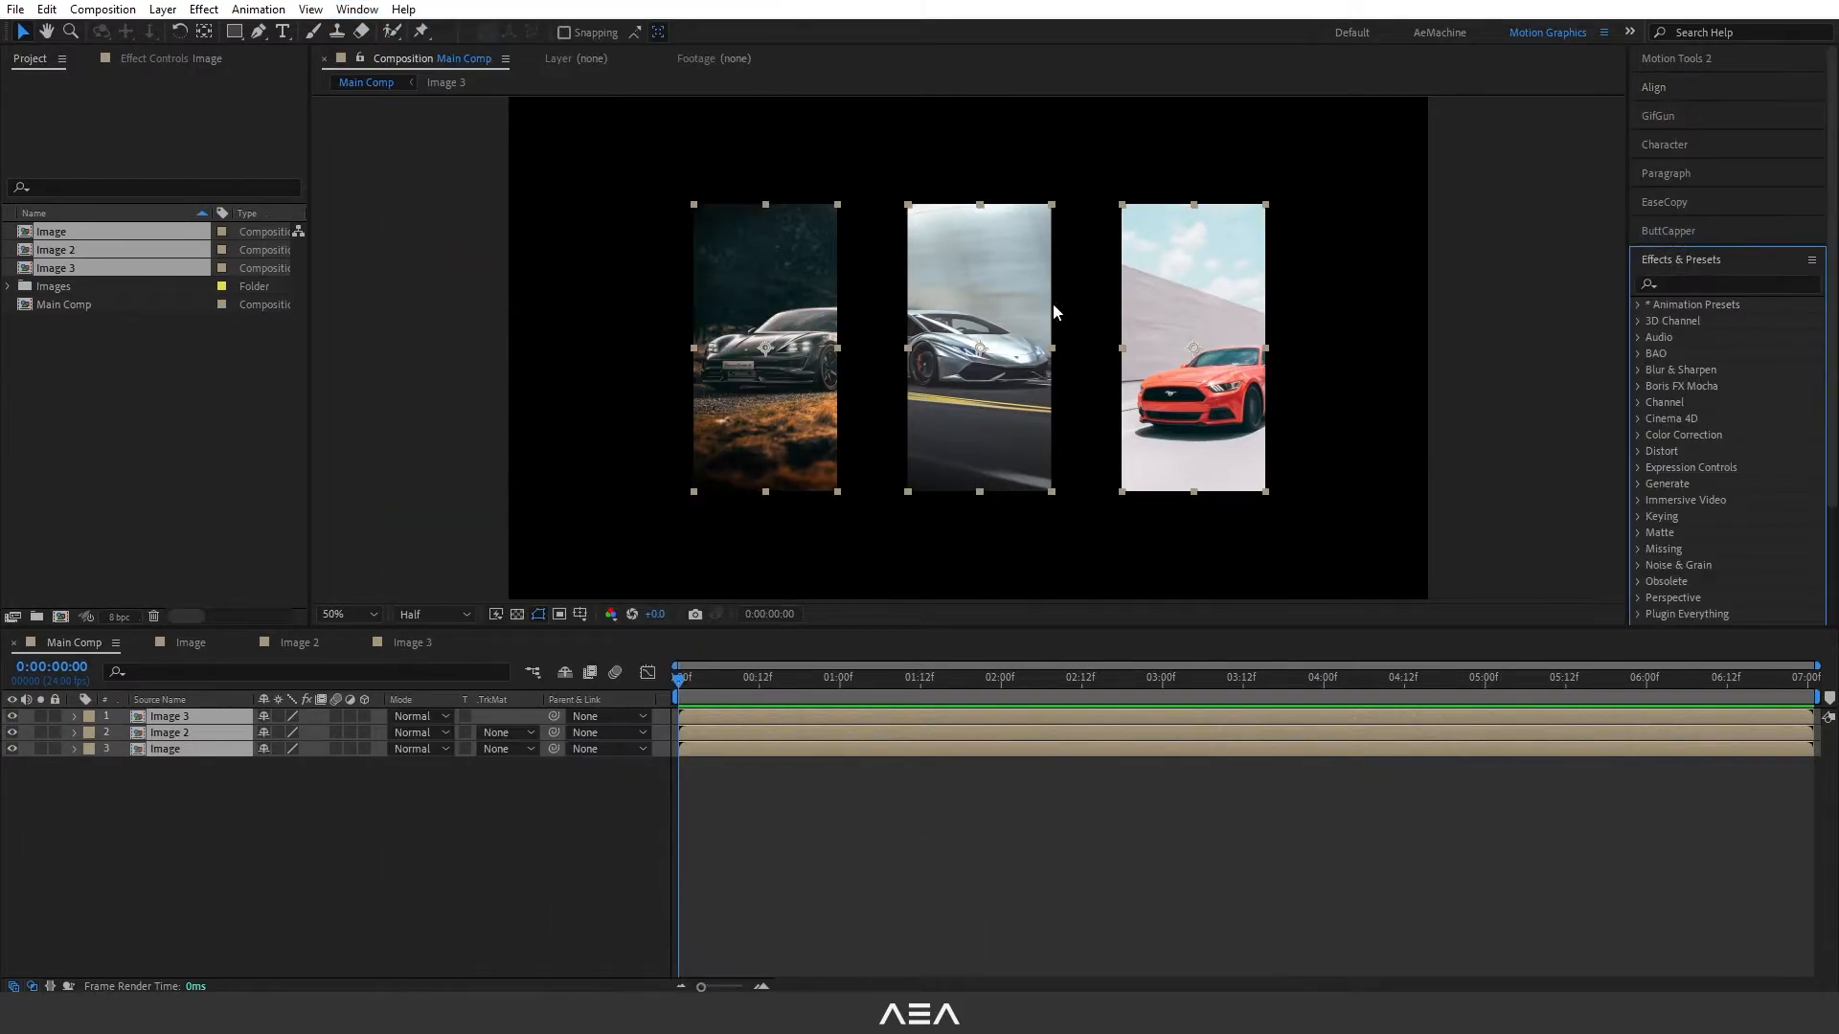
- Add a null object to Main Comp and rename it "Arrow"
{"action": "left_click", "coordinate": [201, 782]}
{"action": "right_click", "coordinate": [201, 782]}
{"action": "mouse_move", "coordinate": [347, 544]}
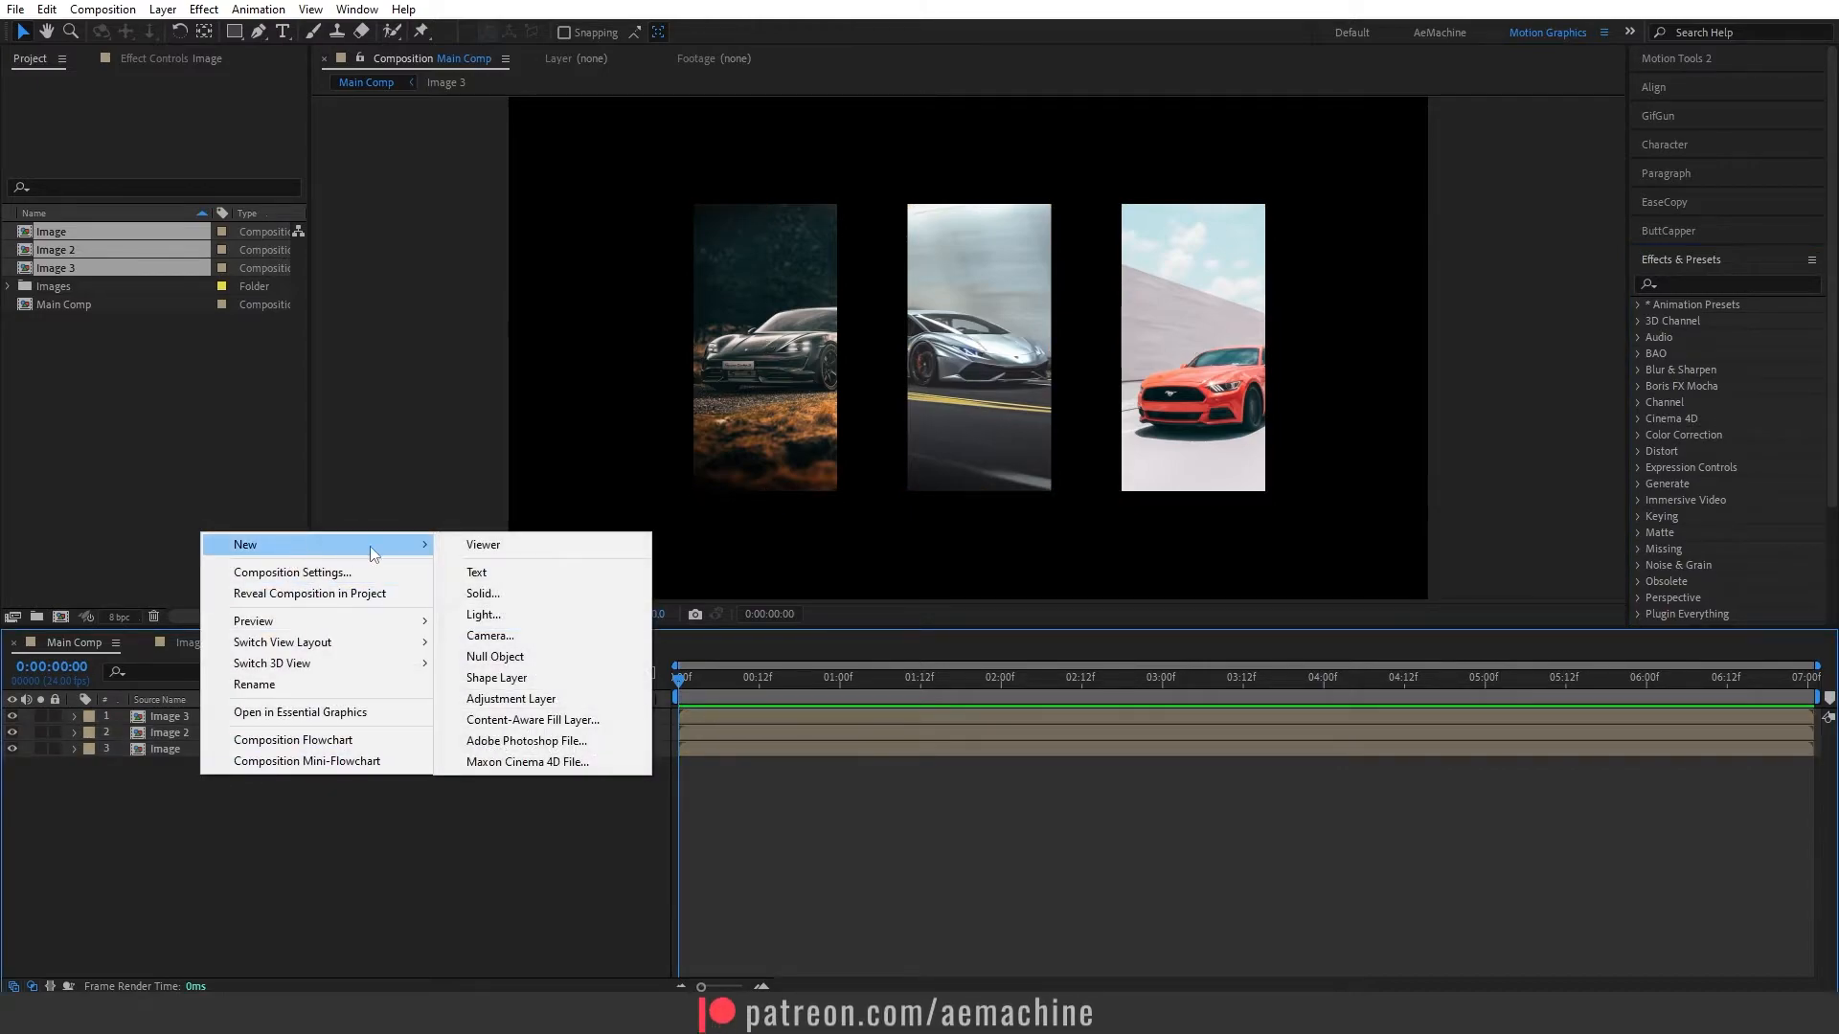
{"action": "left_click", "coordinate": [495, 657]}
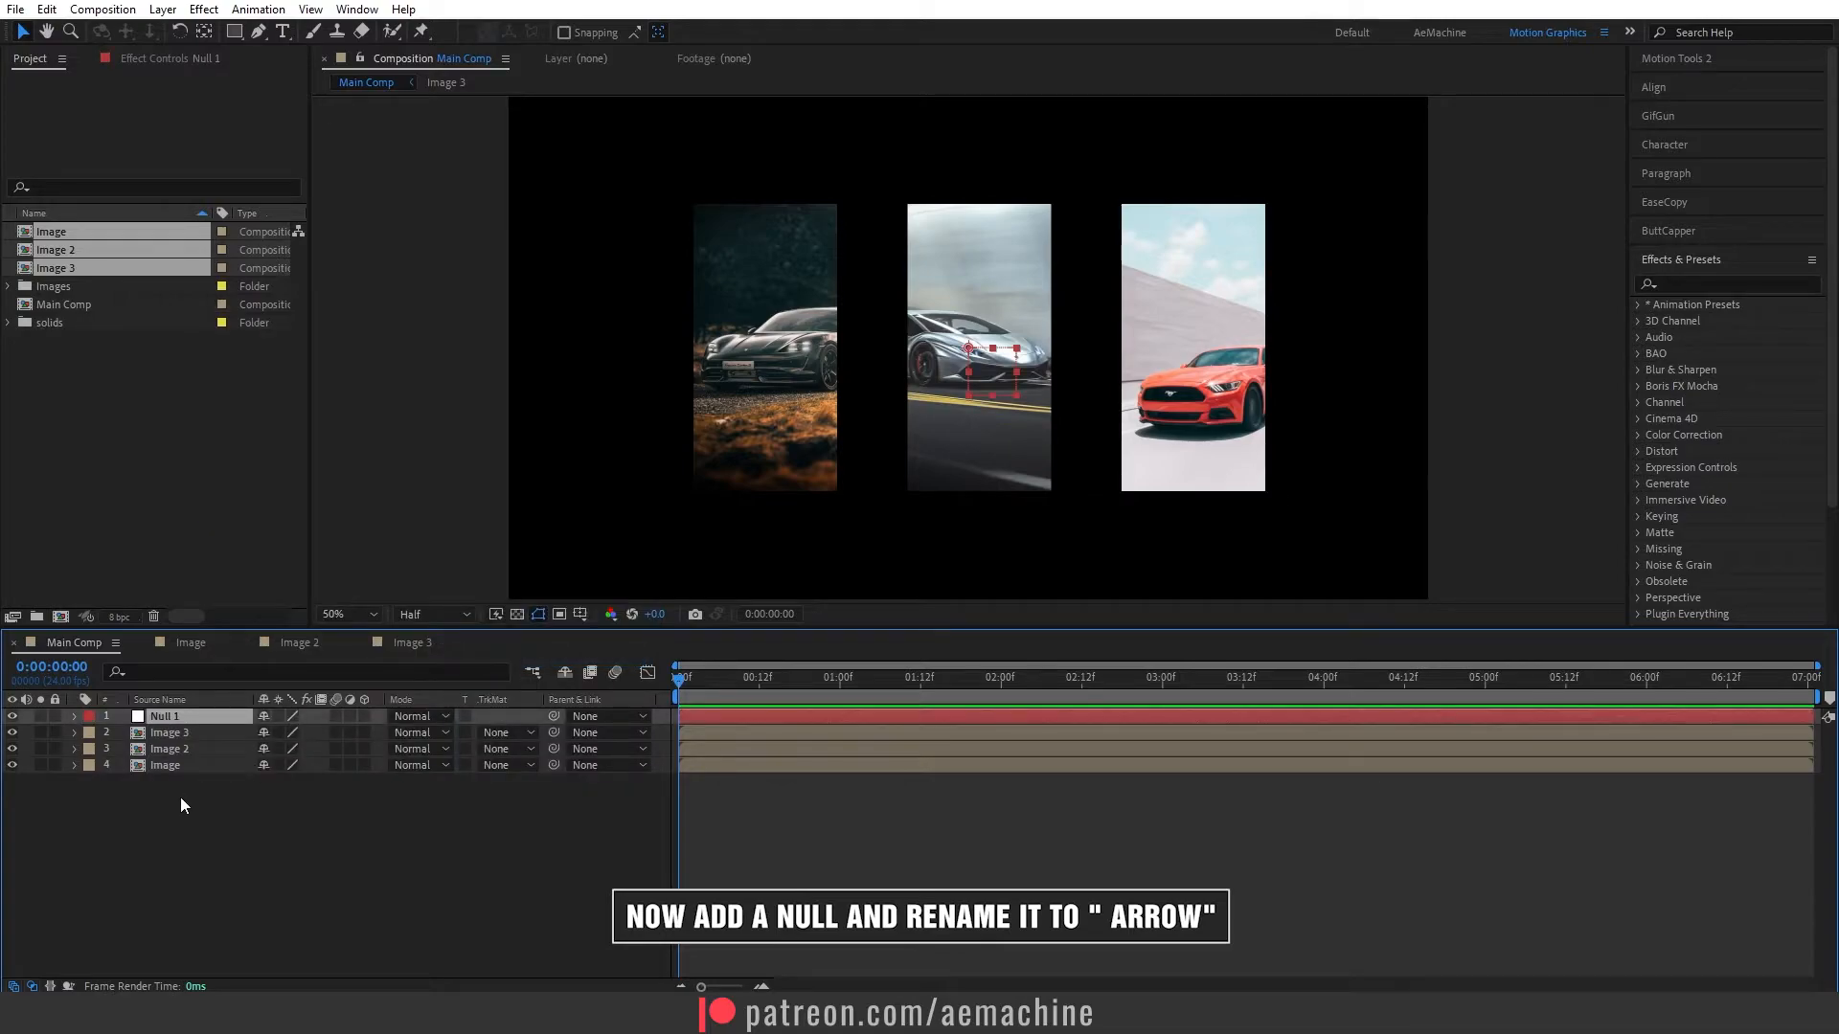
{"action": "key", "text": "Return"}
{"action": "type", "text": "Arrow"}
{"action": "key", "text": "Return"}
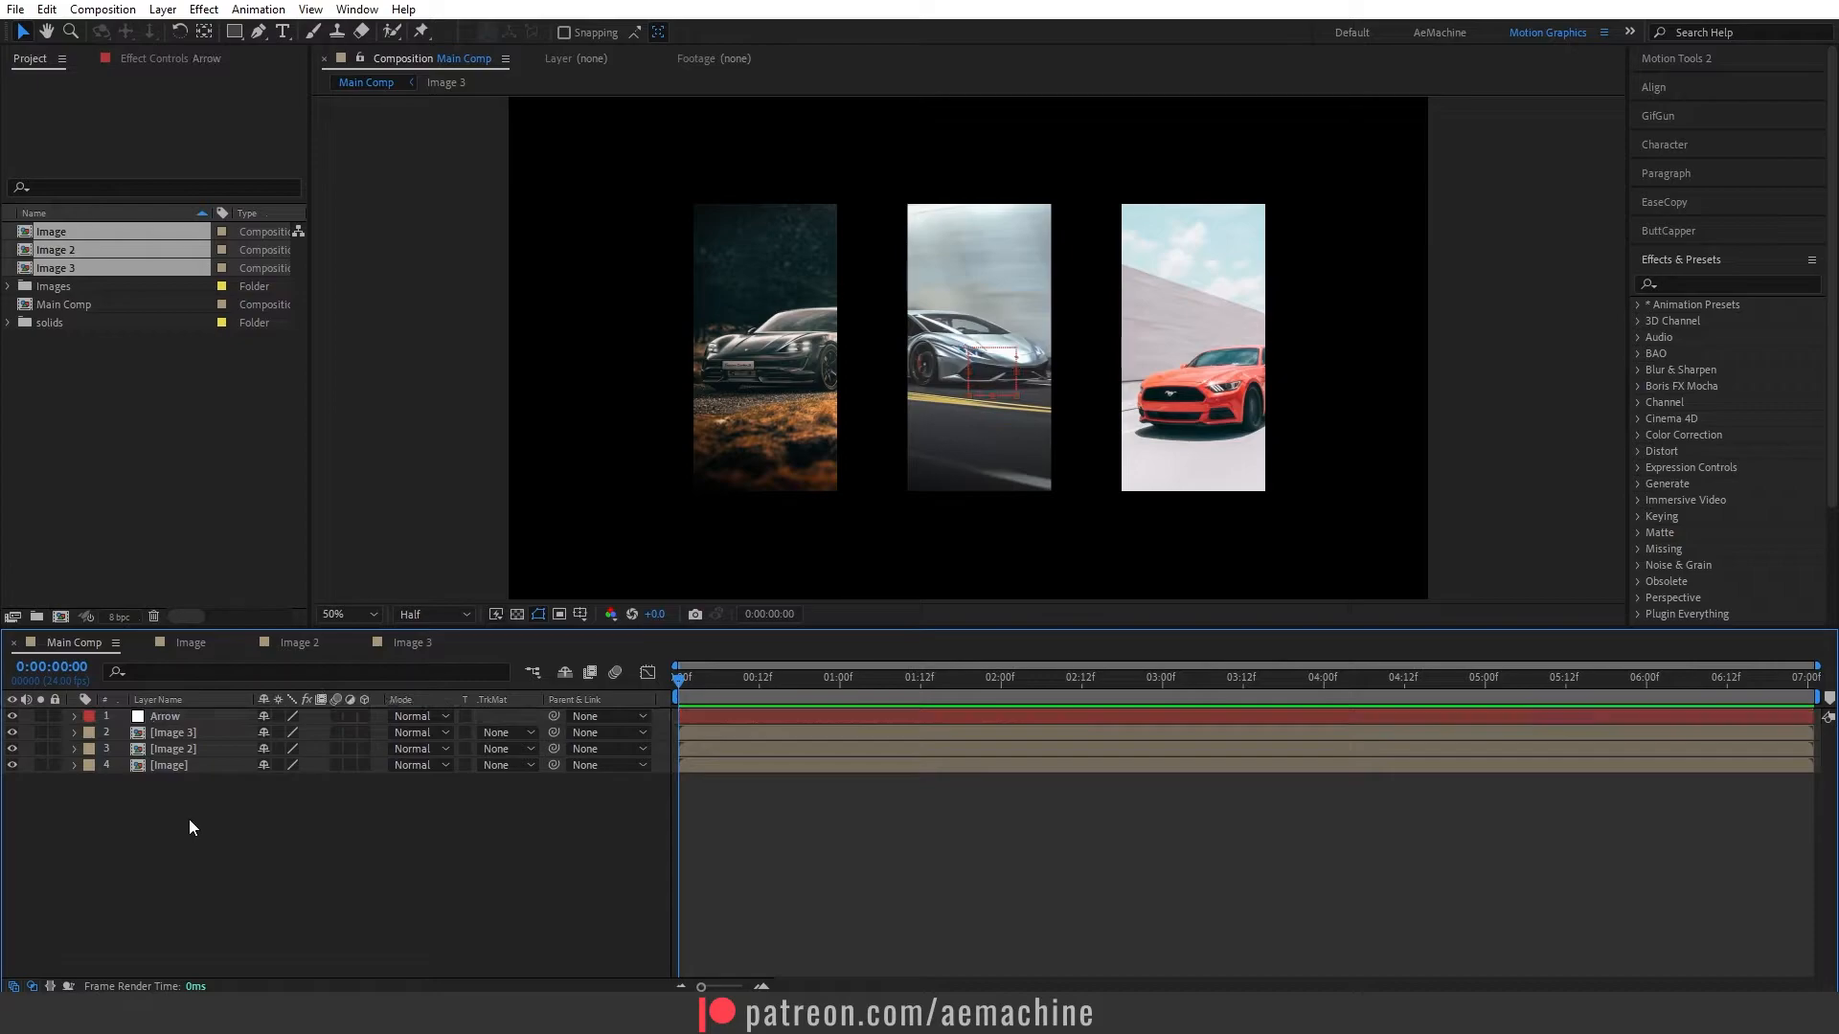
- Create a 1920 × 1080 px light grey (E7E7E7) solid named "BG" and move it beneath all other layers
{"action": "right_click", "coordinate": [199, 825]}
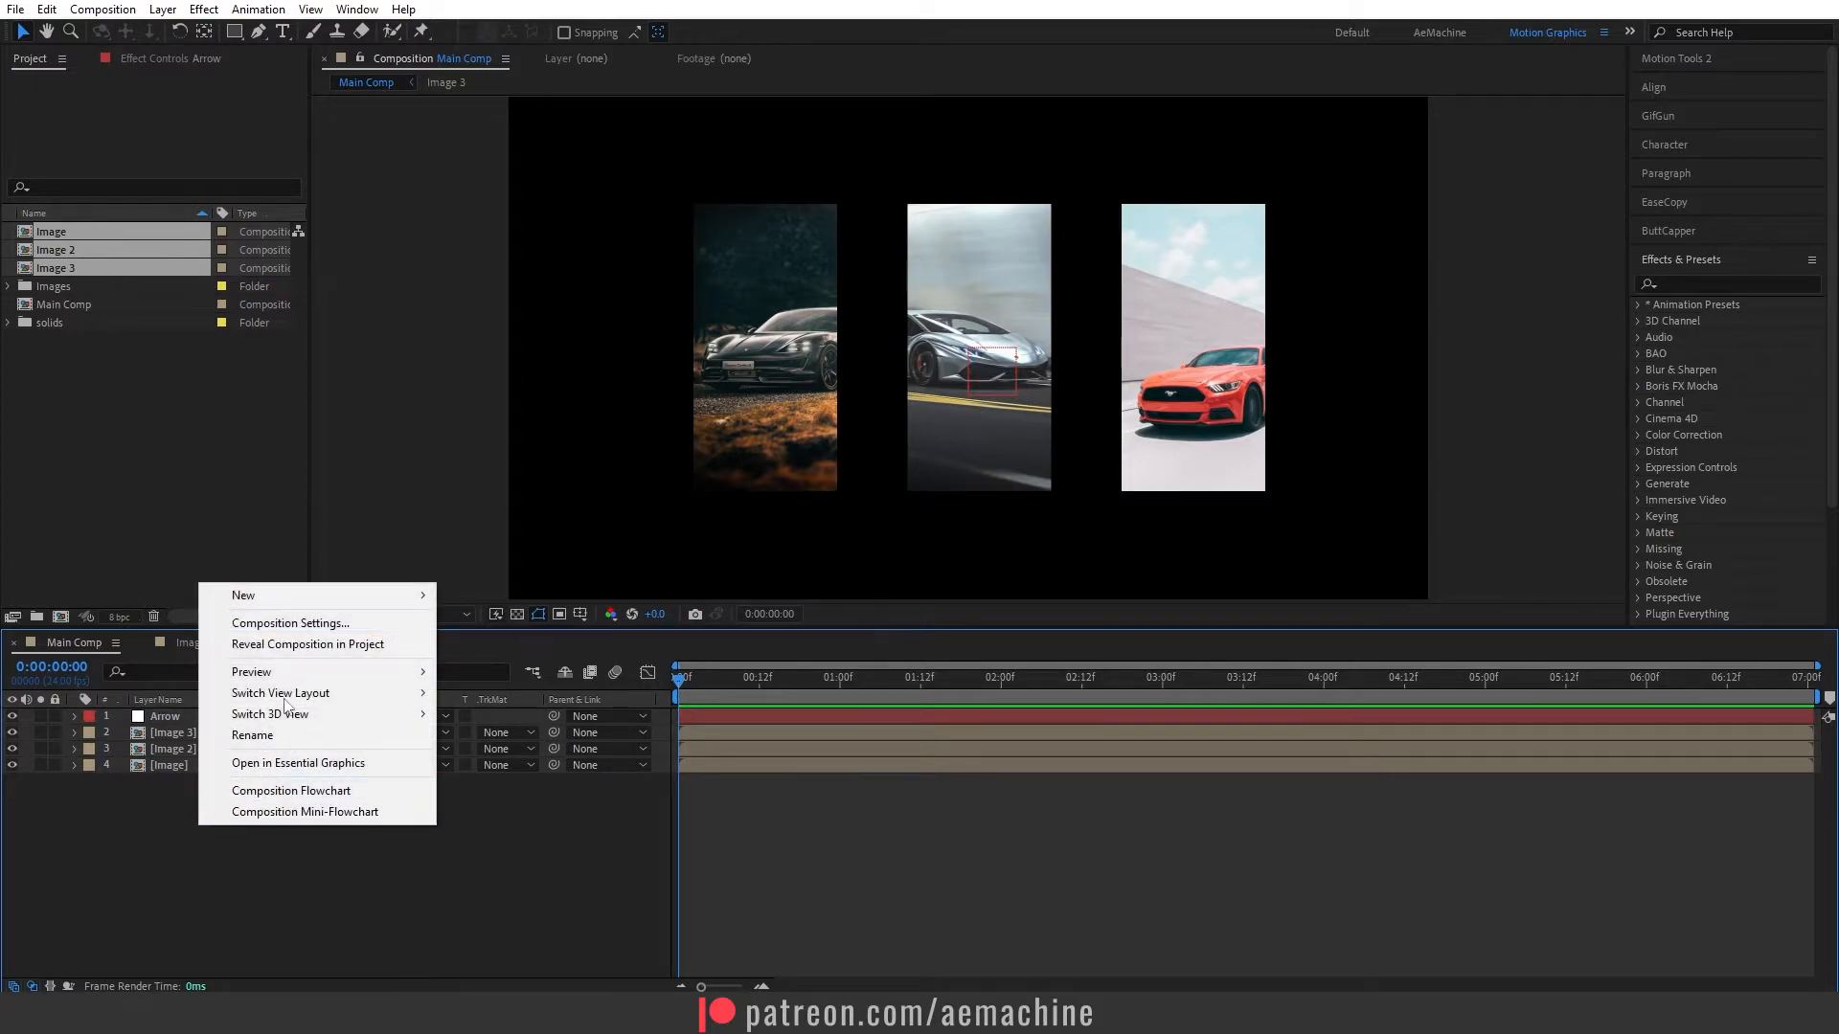
{"action": "mouse_move", "coordinate": [302, 596]}
{"action": "left_click", "coordinate": [481, 643]}
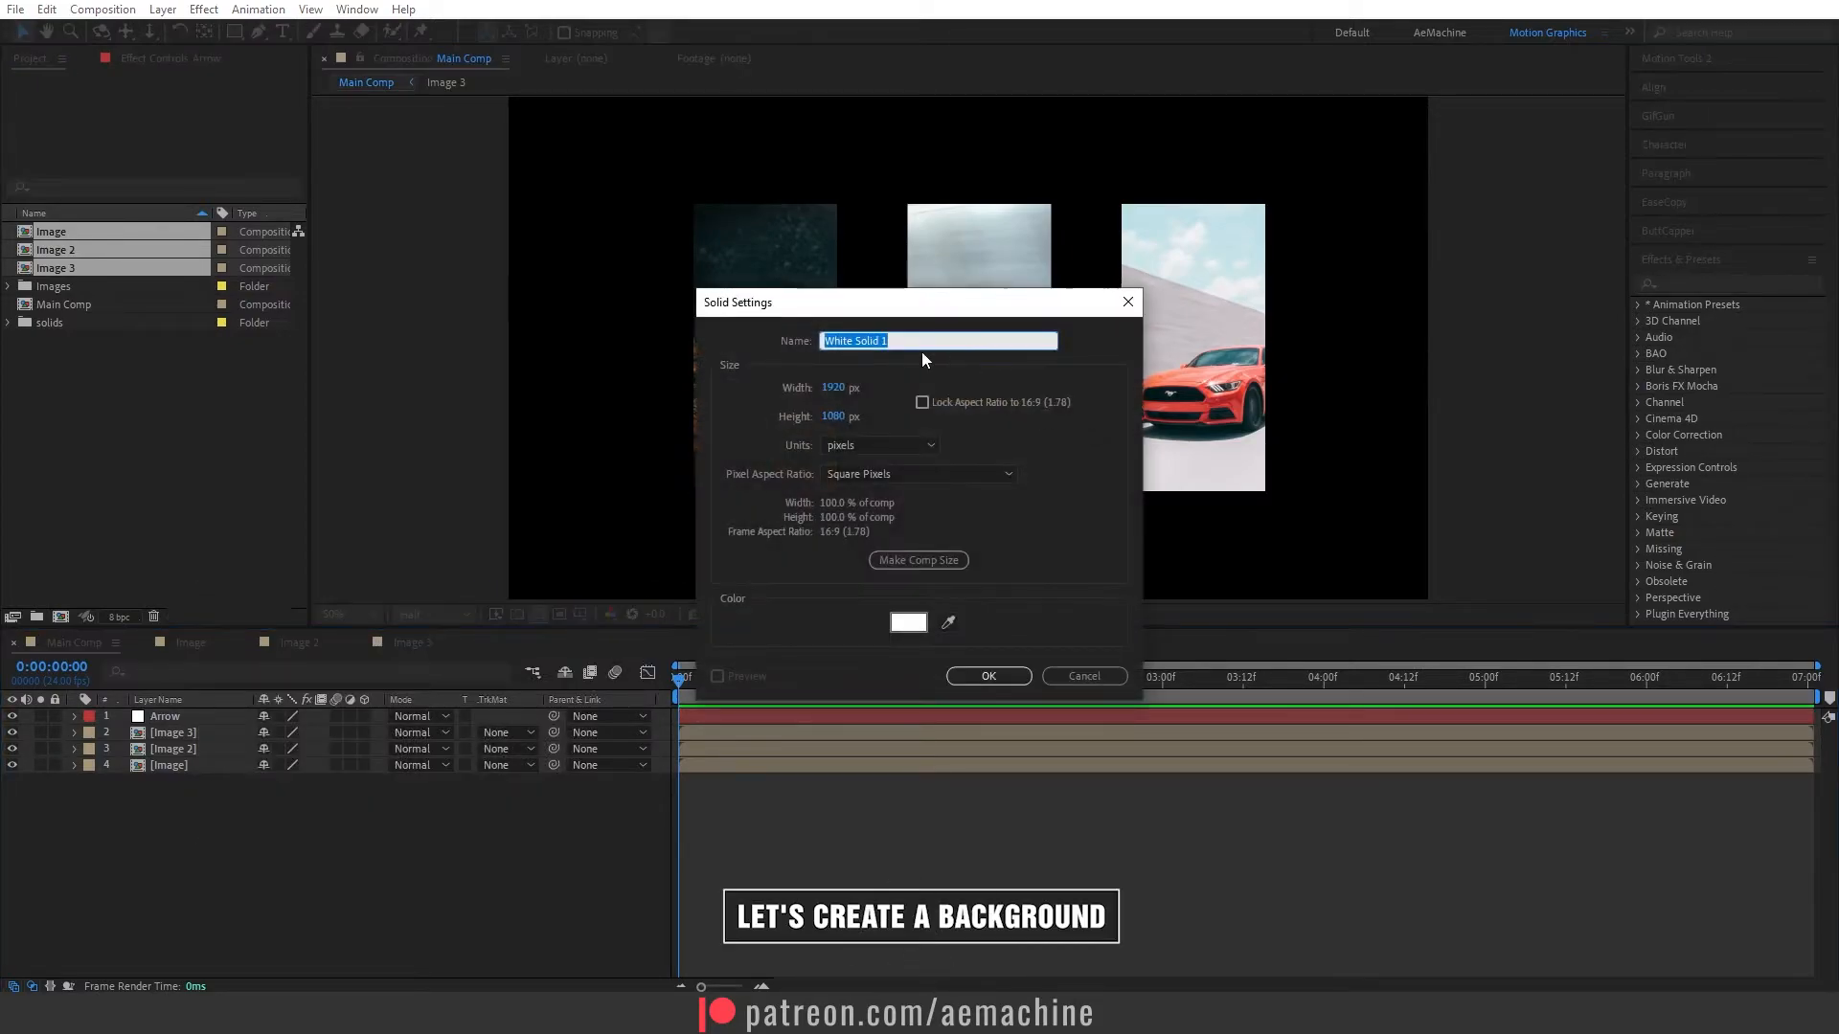
{"action": "type", "text": "BG"}
{"action": "left_click", "coordinate": [908, 622]}
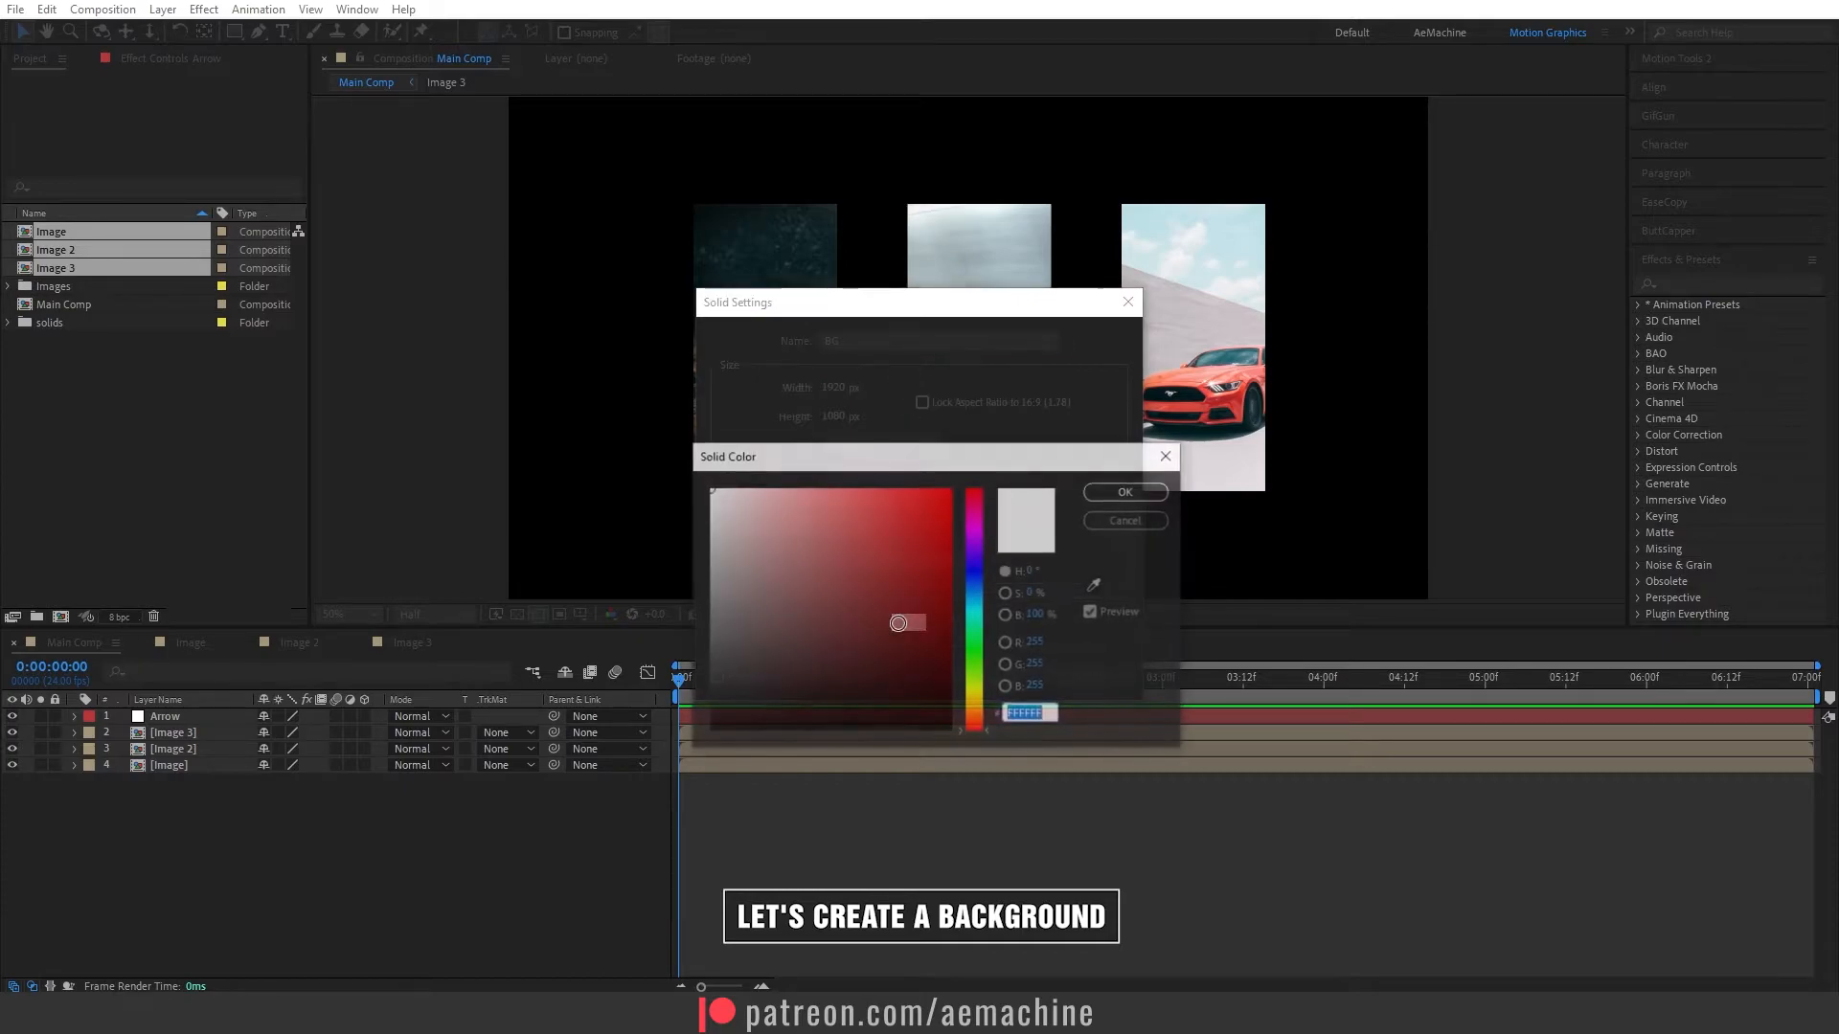
{"action": "left_click", "coordinate": [712, 518]}
{"action": "left_click_drag", "start_coordinate": [711, 518], "coordinate": [700, 508]}
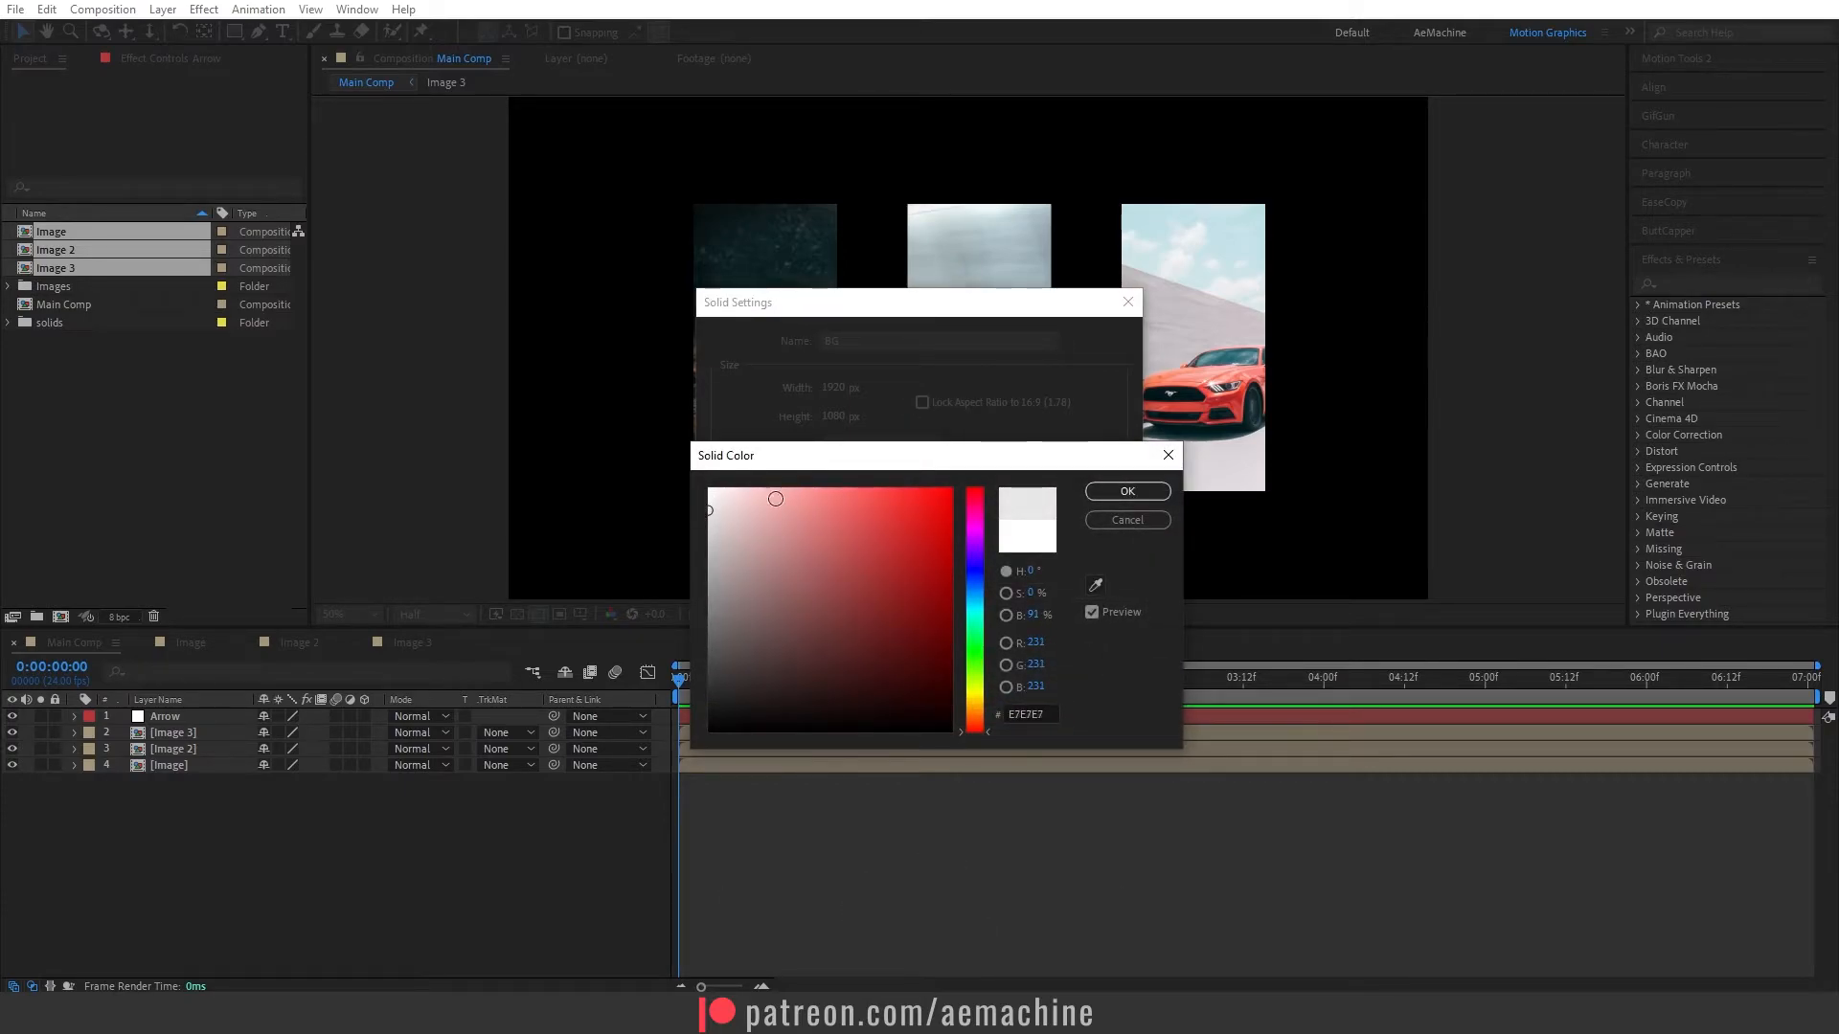
{"action": "left_click", "coordinate": [1127, 490]}
{"action": "left_click", "coordinate": [979, 675]}
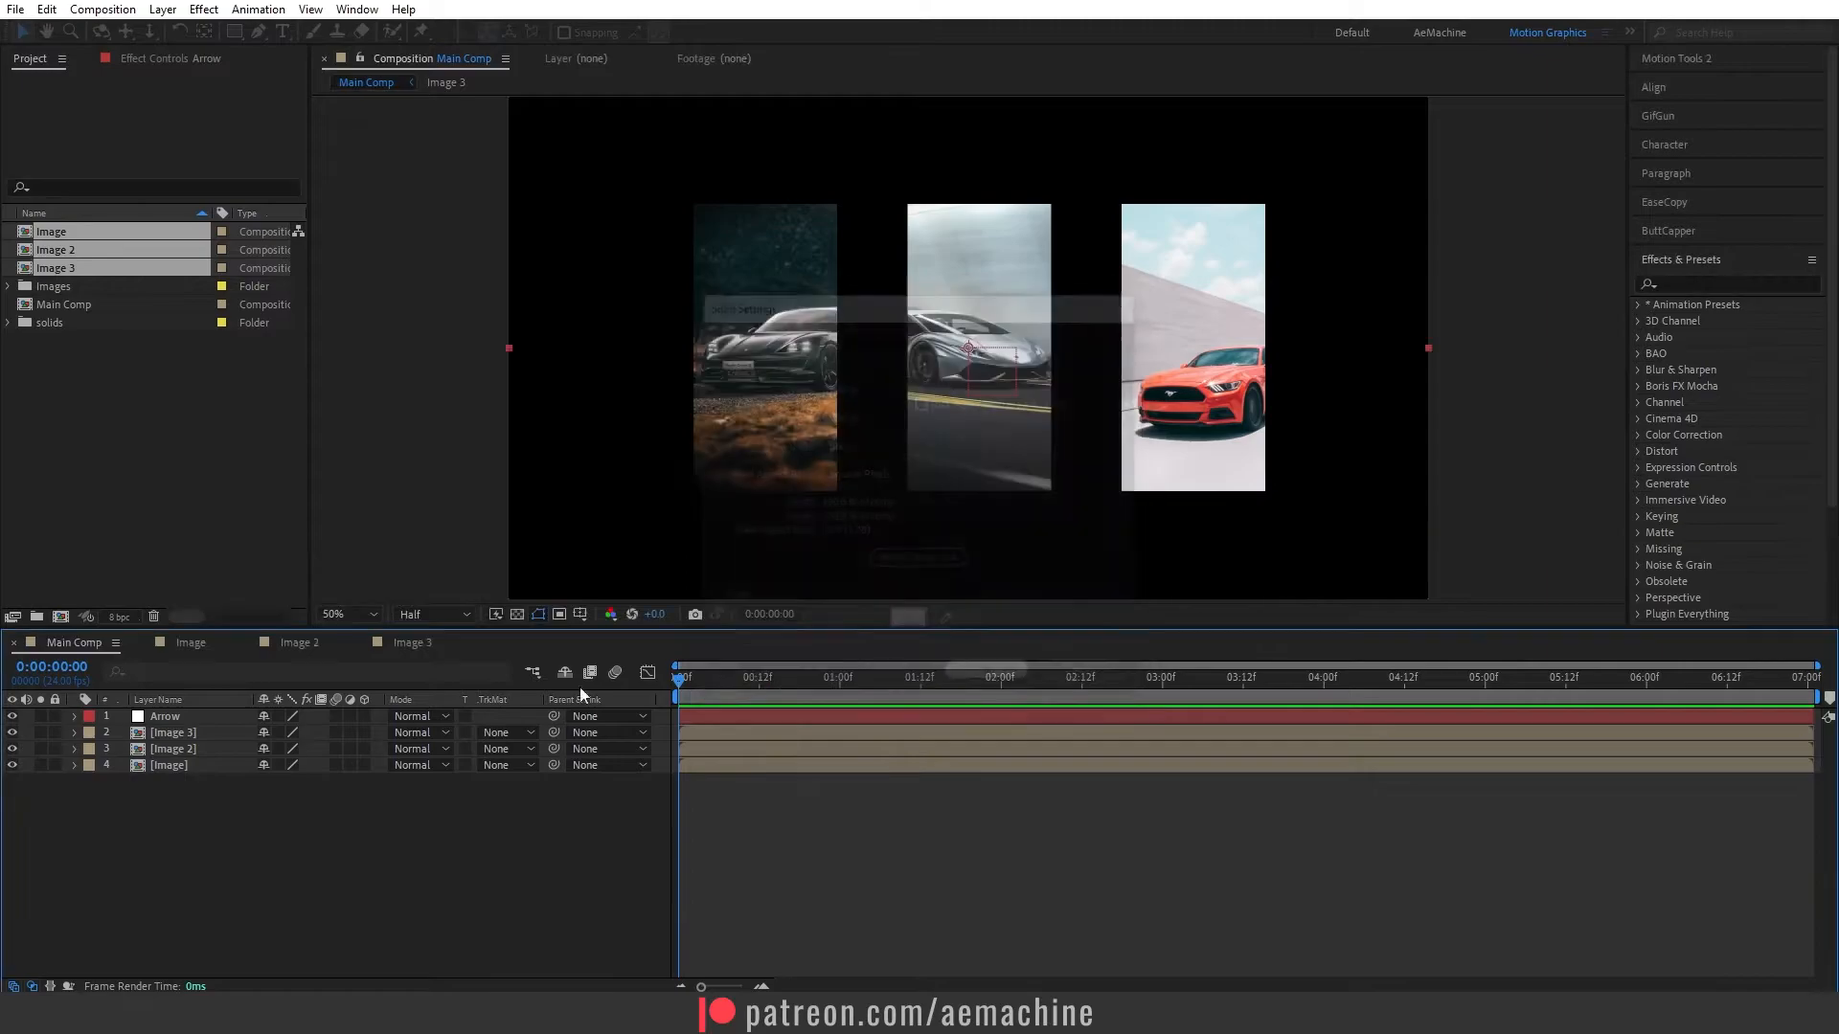
{"action": "left_click_drag", "start_coordinate": [221, 714], "coordinate": [201, 791]}
{"action": "left_click", "coordinate": [204, 841]}
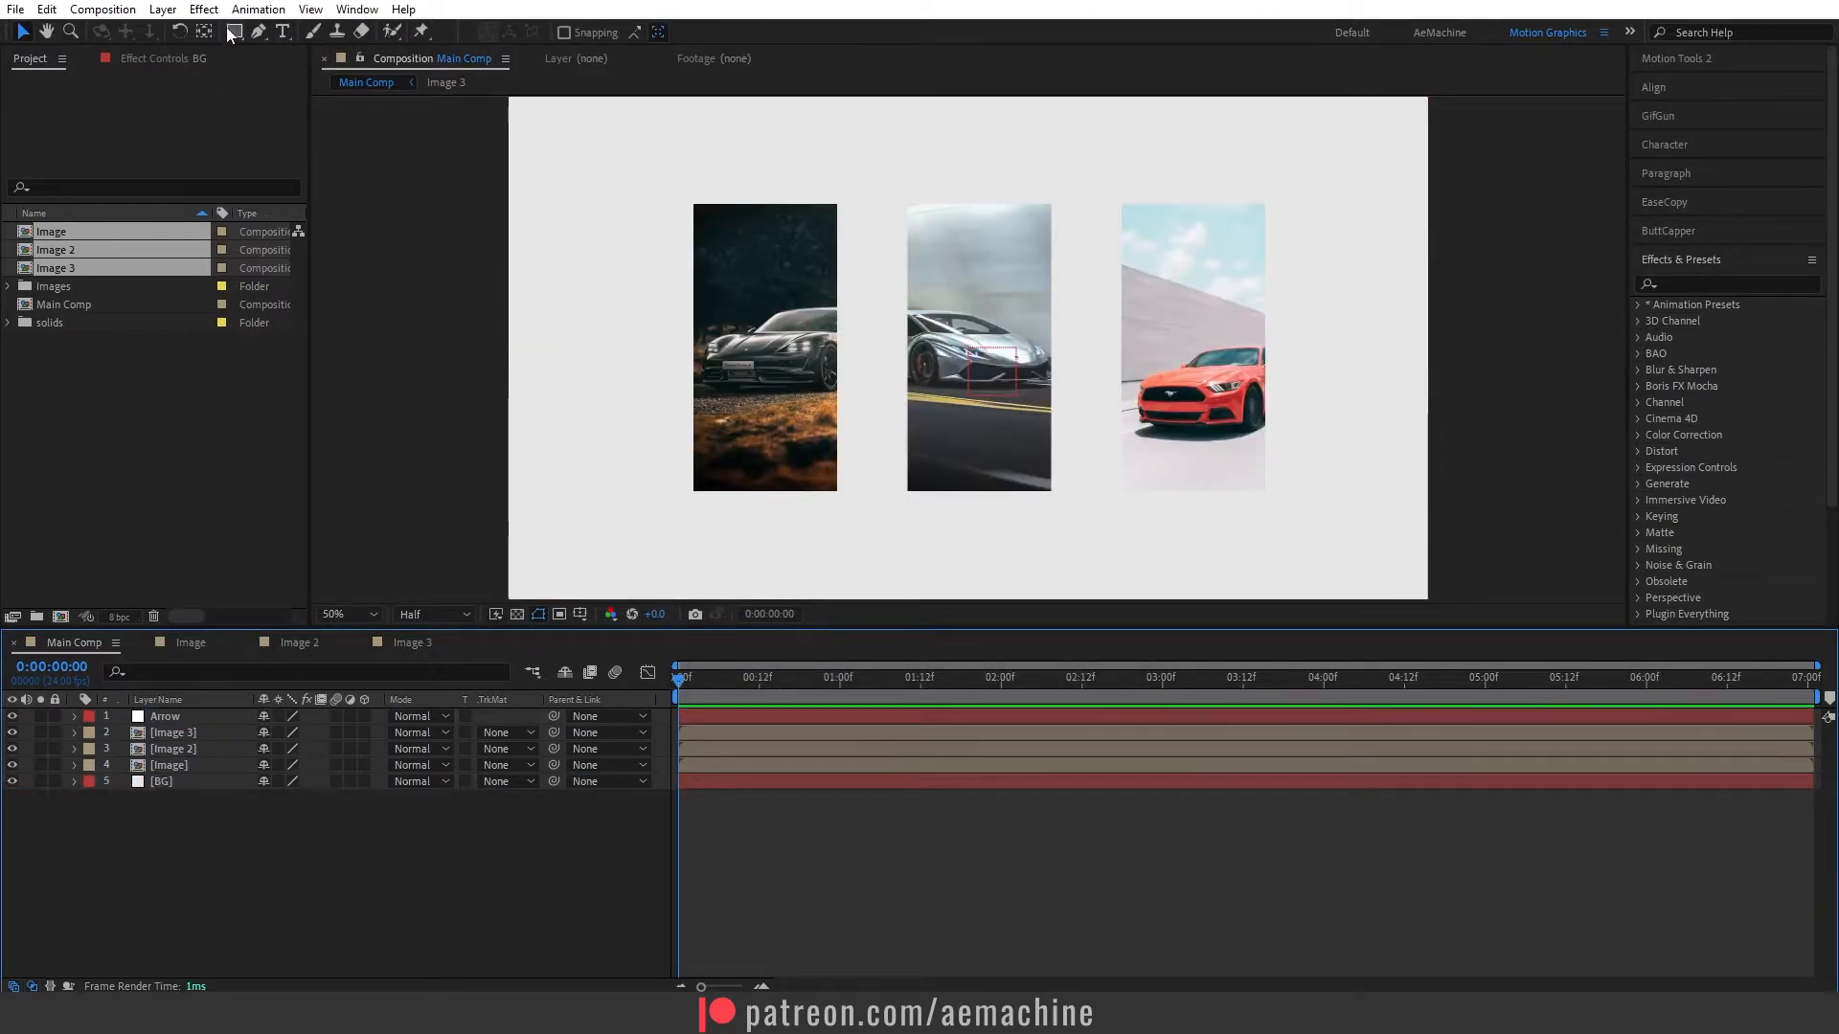
- Draw a black rectangle shape with no stroke slightly larger than the middle image, and centre its anchor point
{"action": "left_click", "coordinate": [232, 32]}
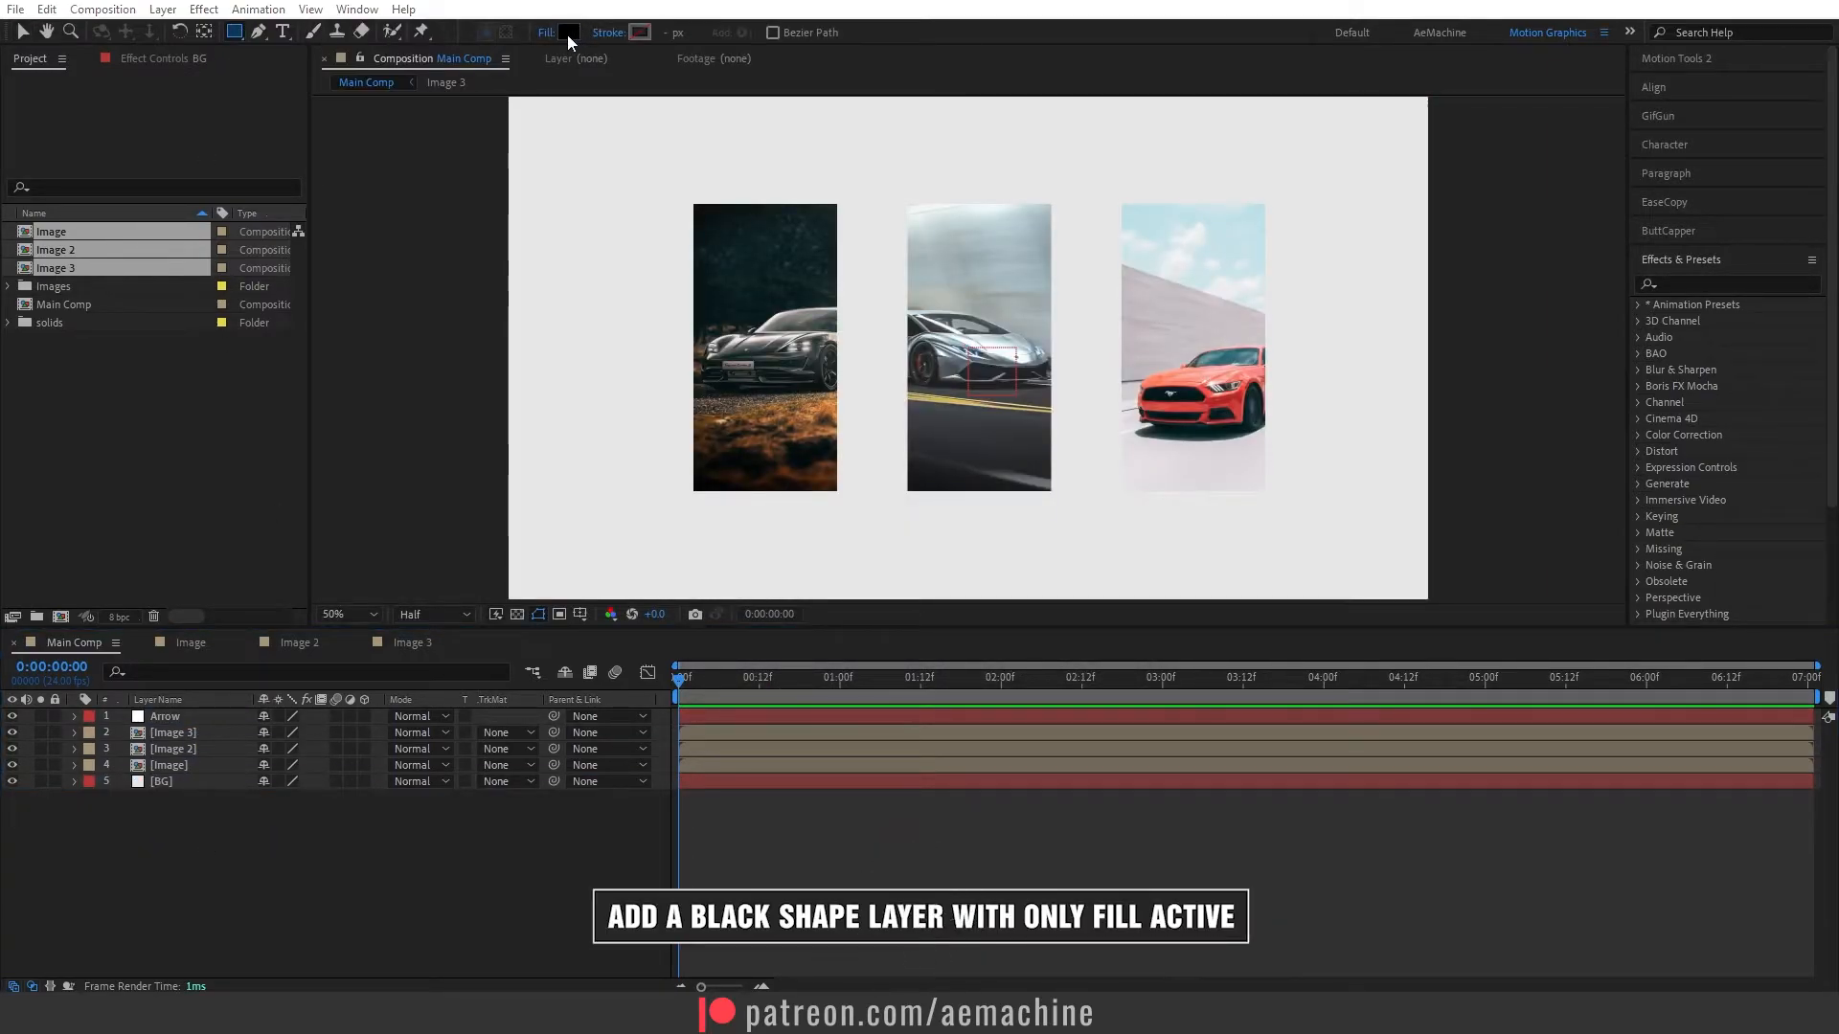
{"action": "left_click", "coordinate": [568, 33]}
{"action": "left_click", "coordinate": [1125, 523]}
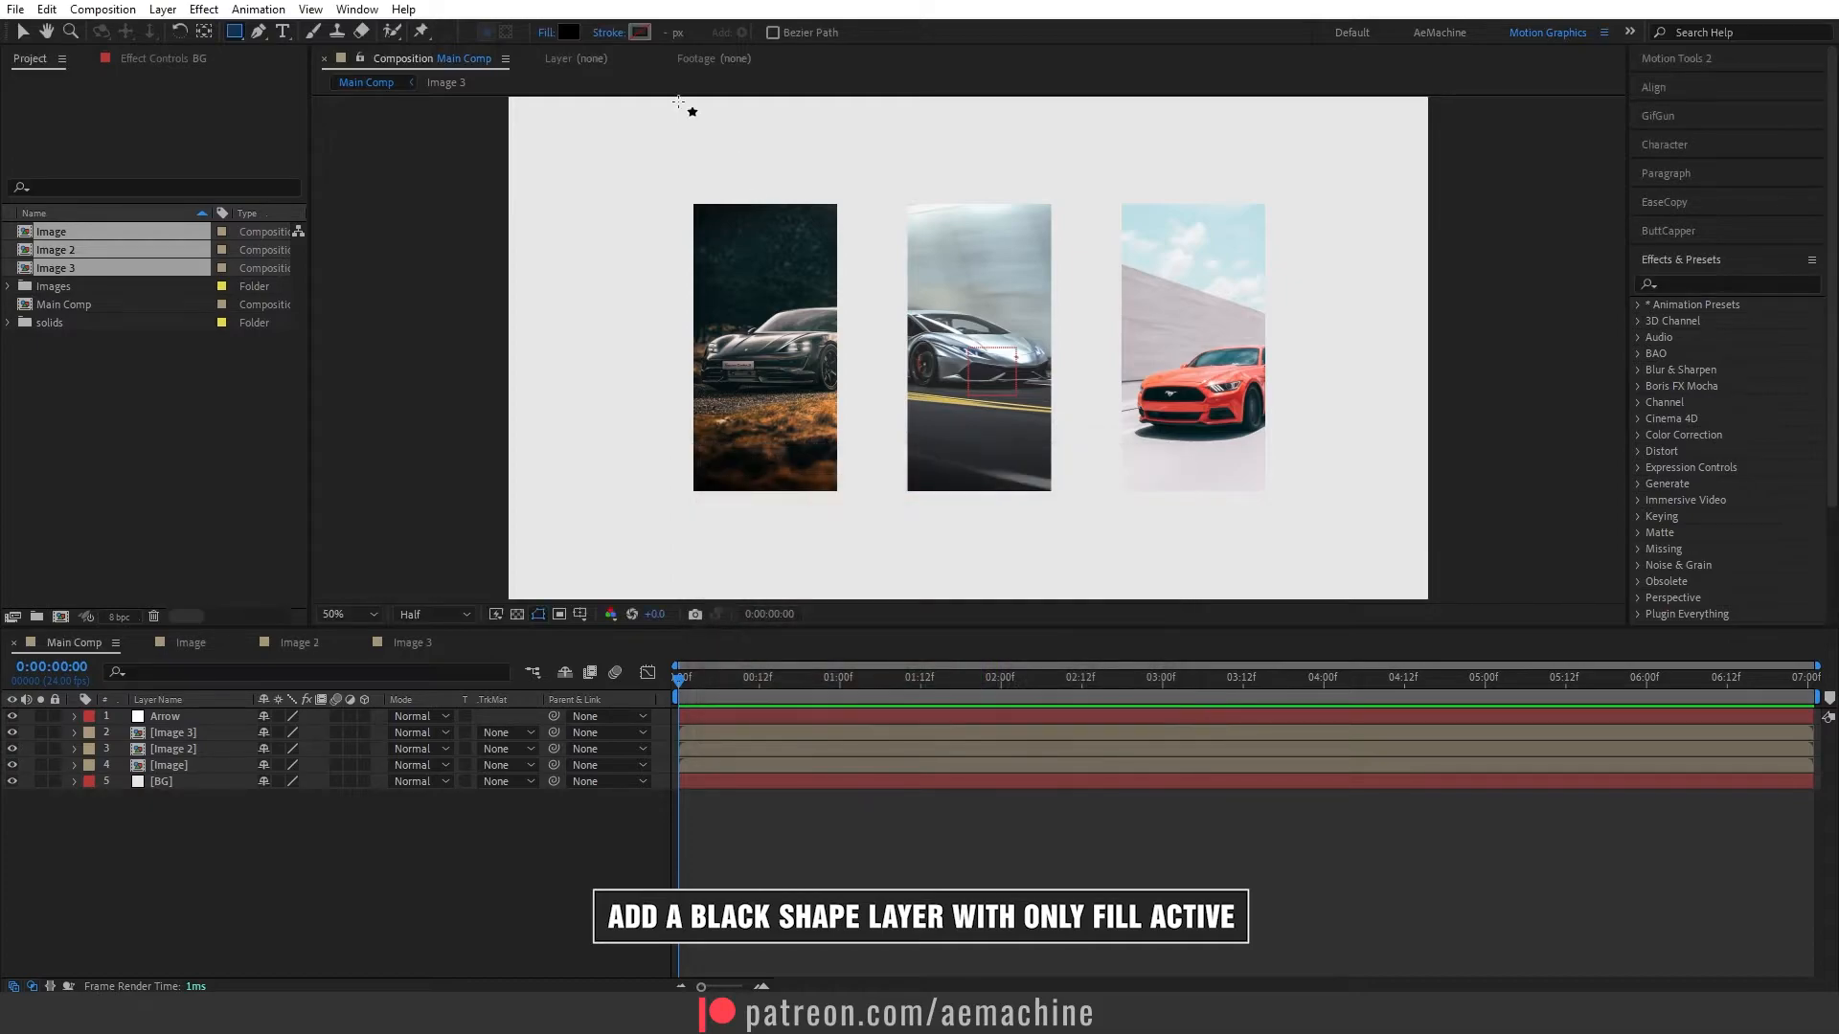
{"action": "left_click", "coordinate": [628, 34]}
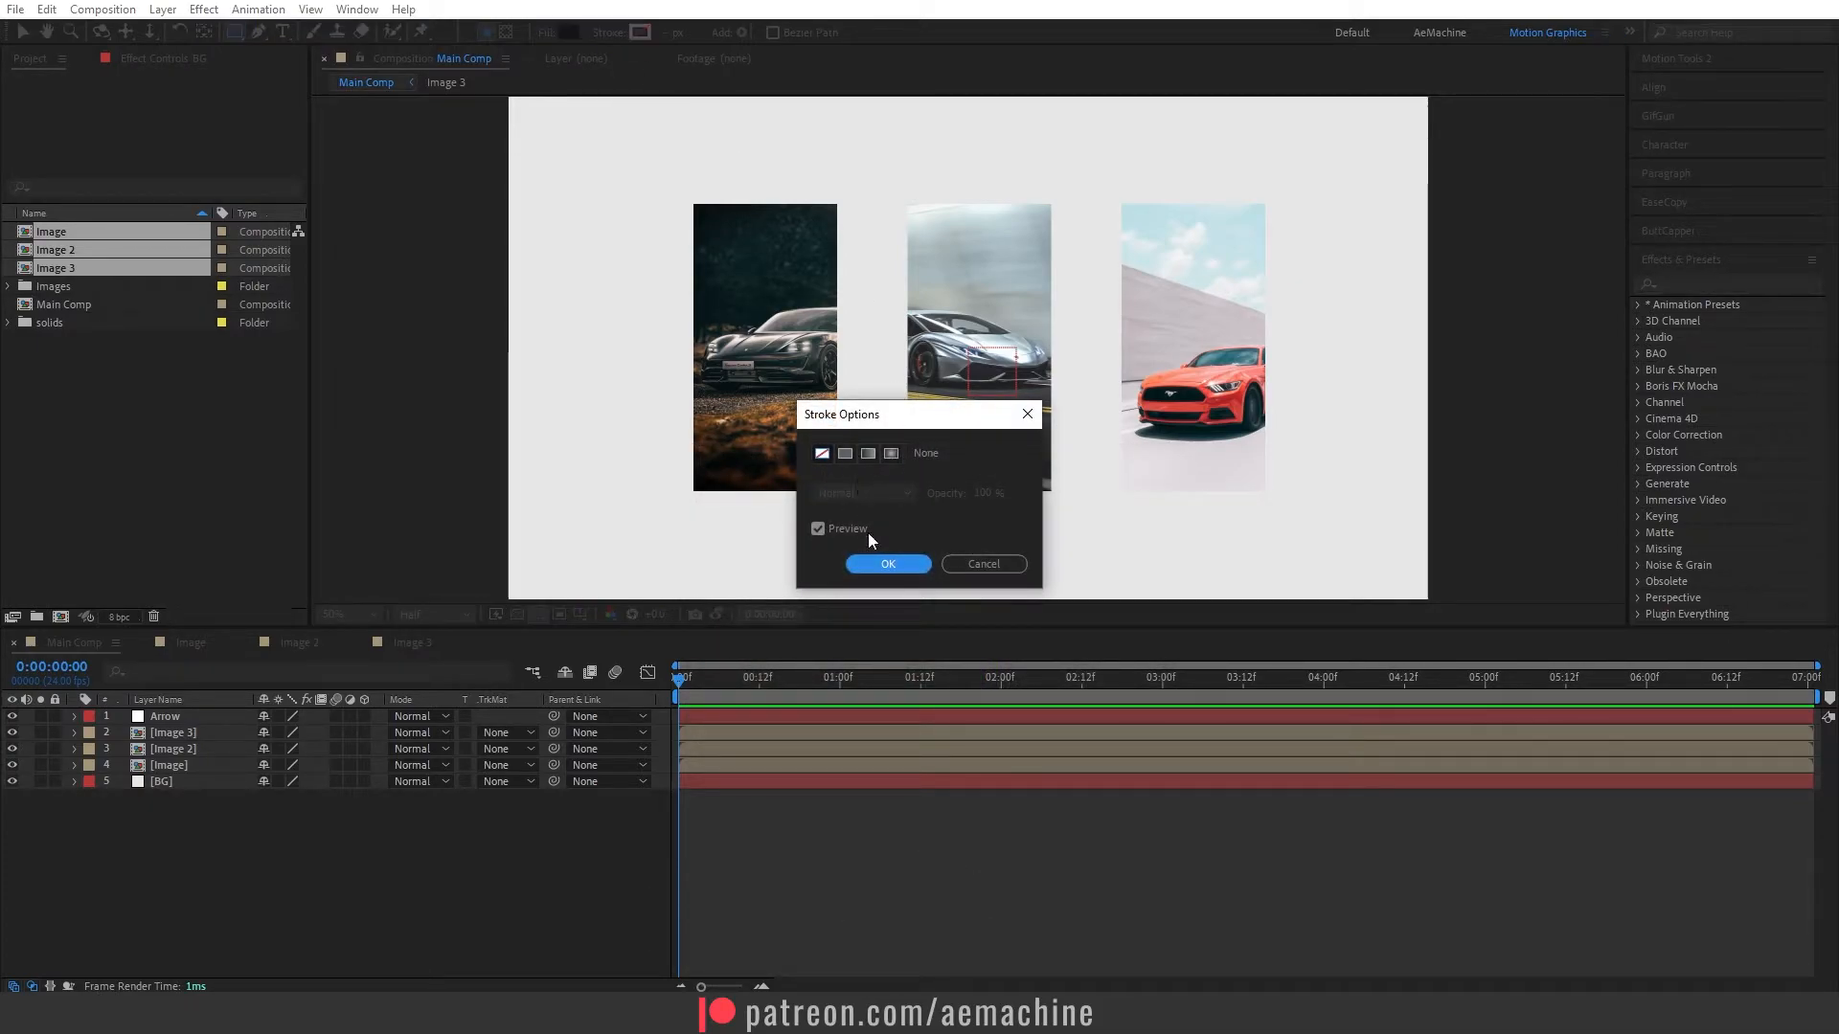
{"action": "left_click", "coordinate": [888, 563]}
{"action": "mouse_move", "coordinate": [894, 193]}
{"action": "left_mouse_down"}
{"action": "mouse_move", "coordinate": [966, 388]}
{"action": "mouse_move", "coordinate": [1064, 510]}
{"action": "left_mouse_up"}
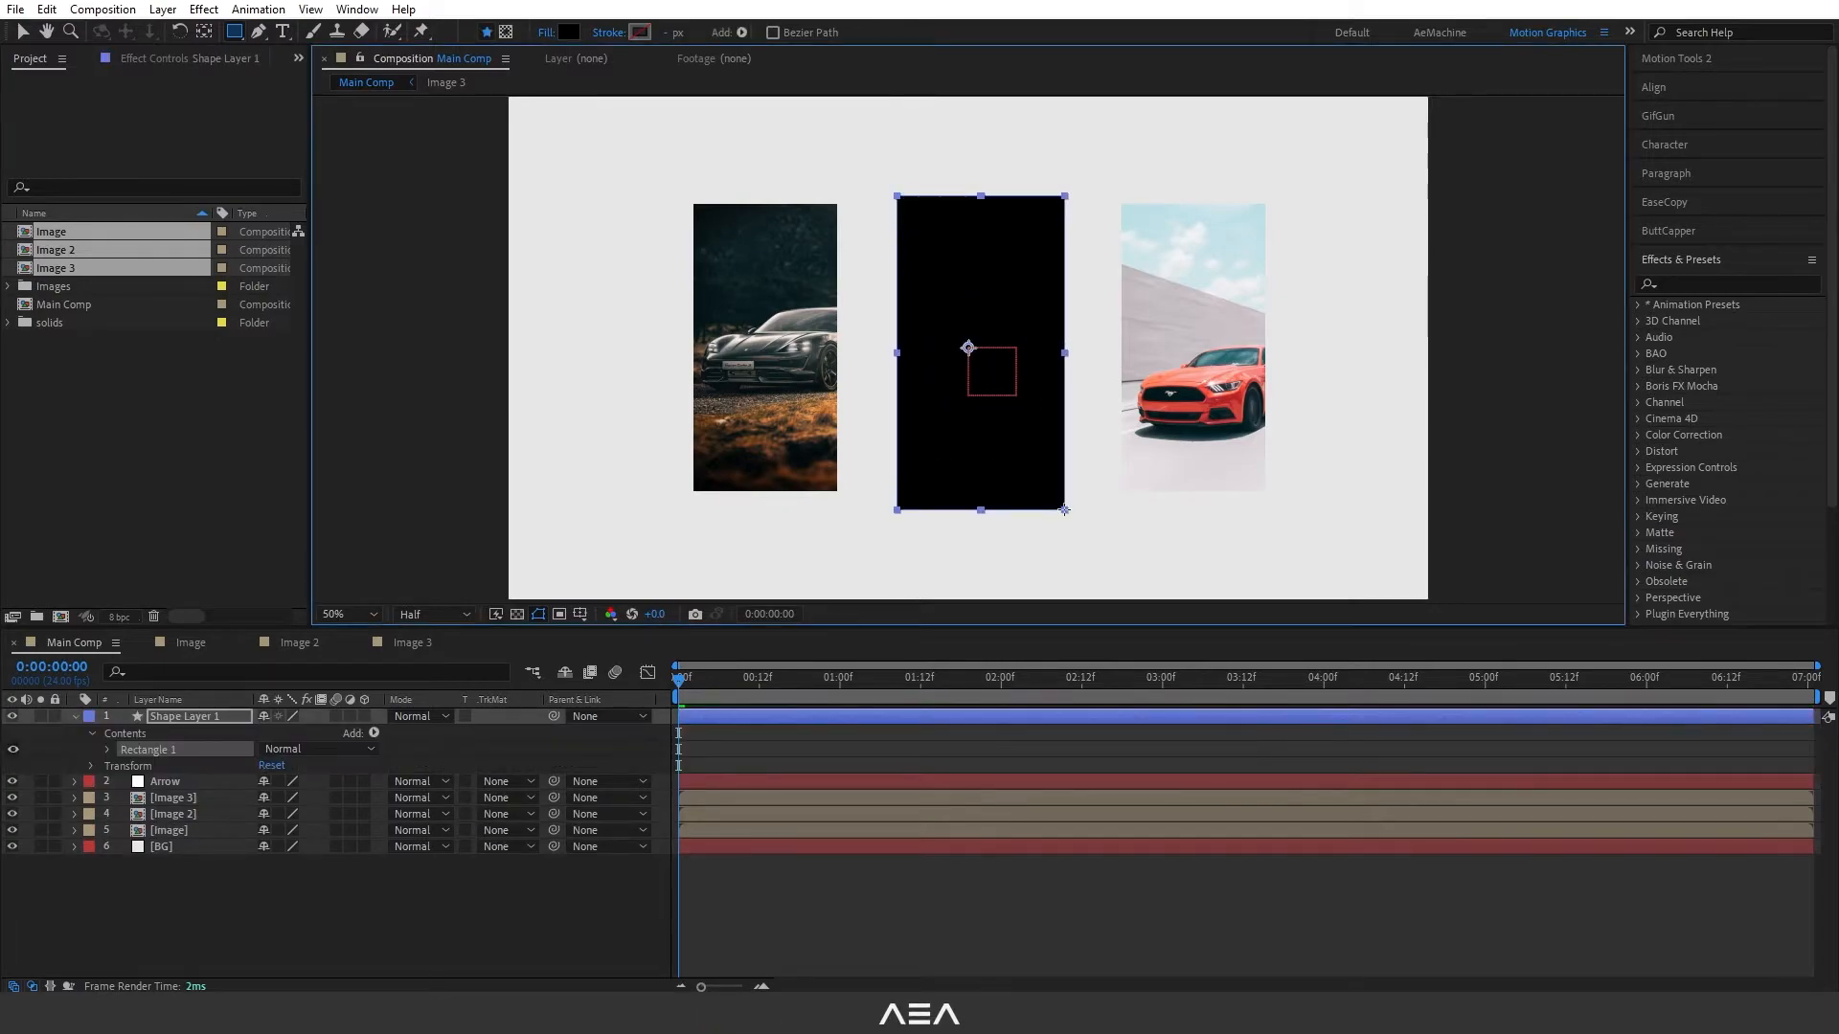
{"action": "key", "text": "ctrl+alt+Home"}
- Rename the new shape layer "Pointer" and move it beneath the Arrow null
{"action": "left_click", "coordinate": [73, 717]}
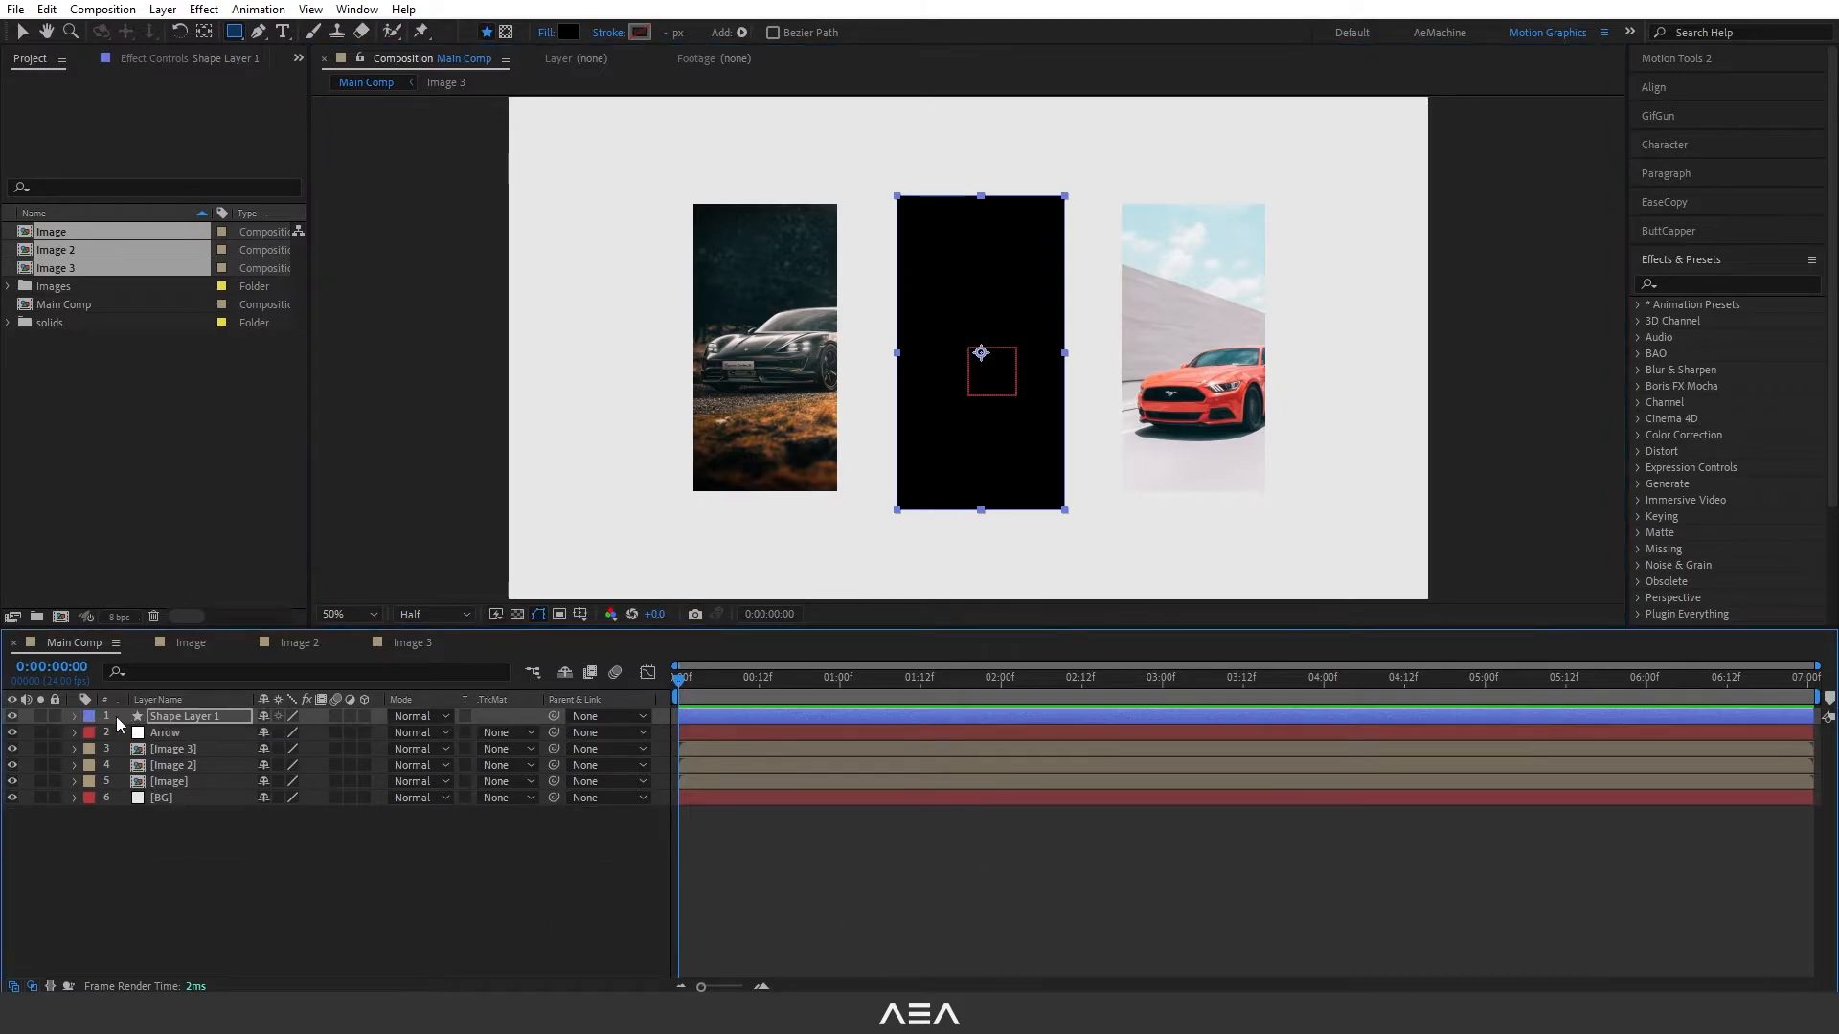
{"action": "key", "text": "Return"}
{"action": "type", "text": "Po"}
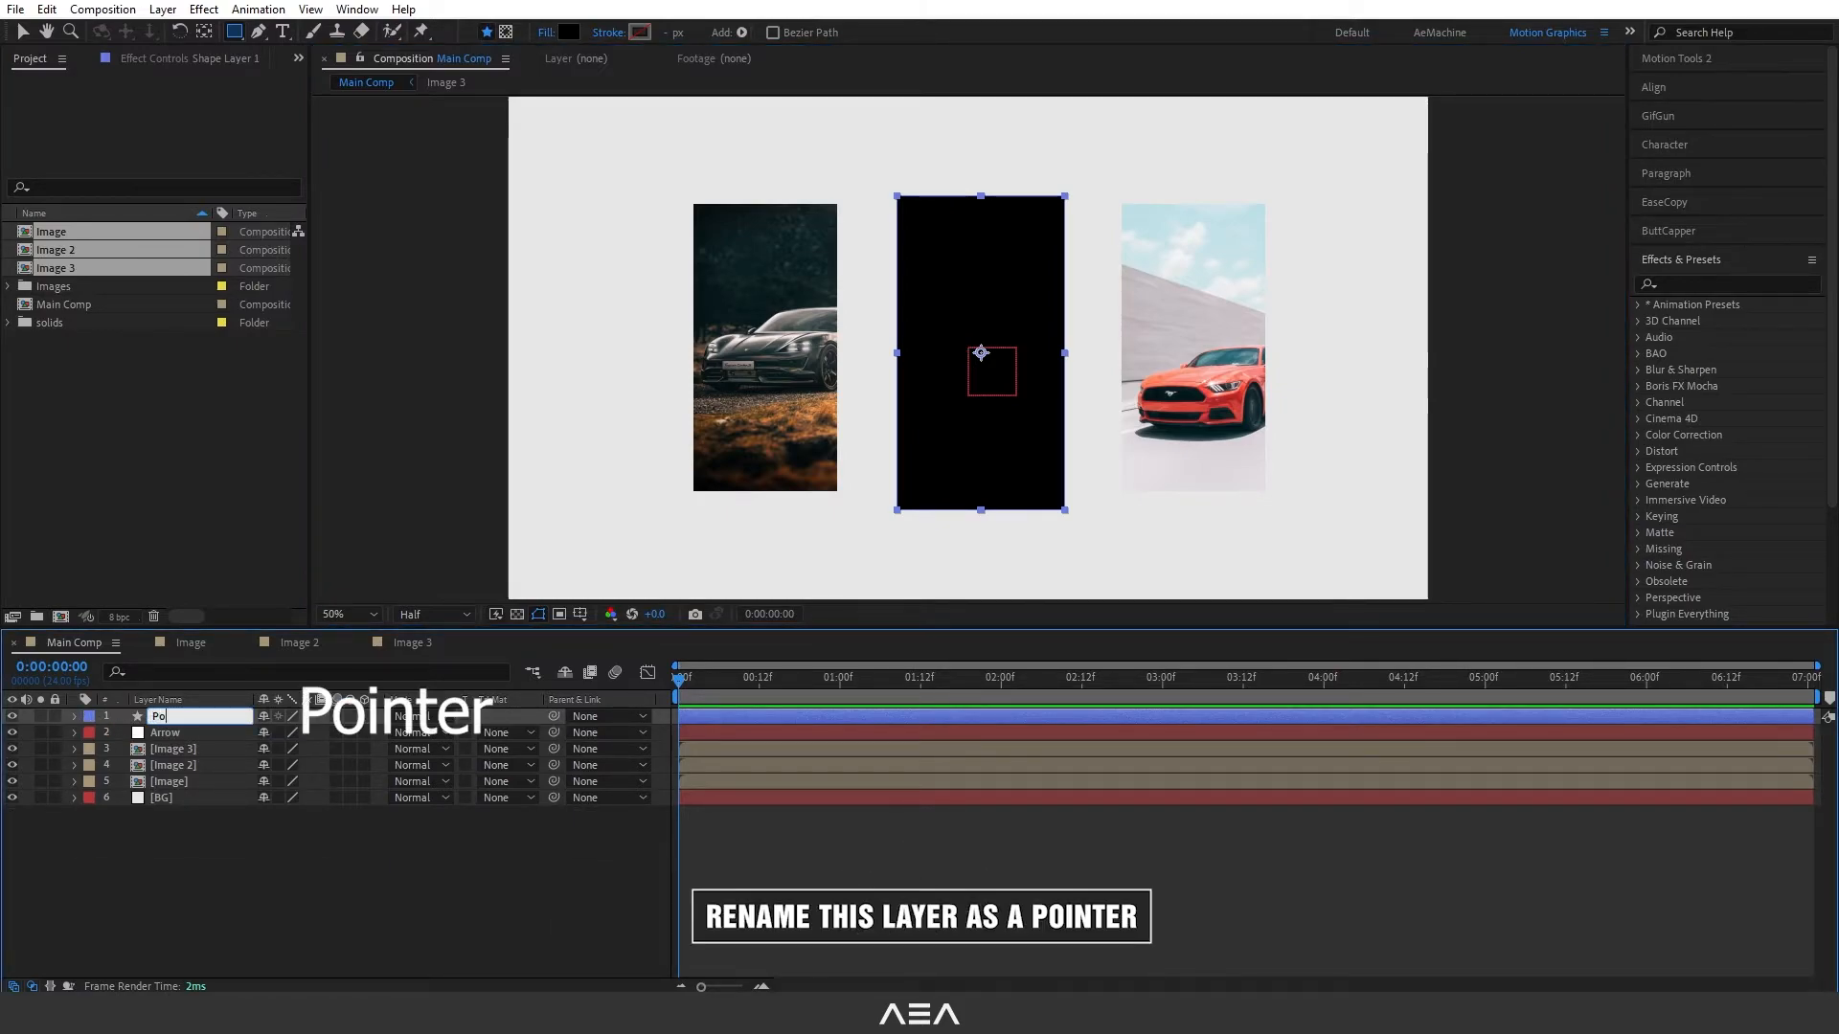
{"action": "type", "text": "inter"}
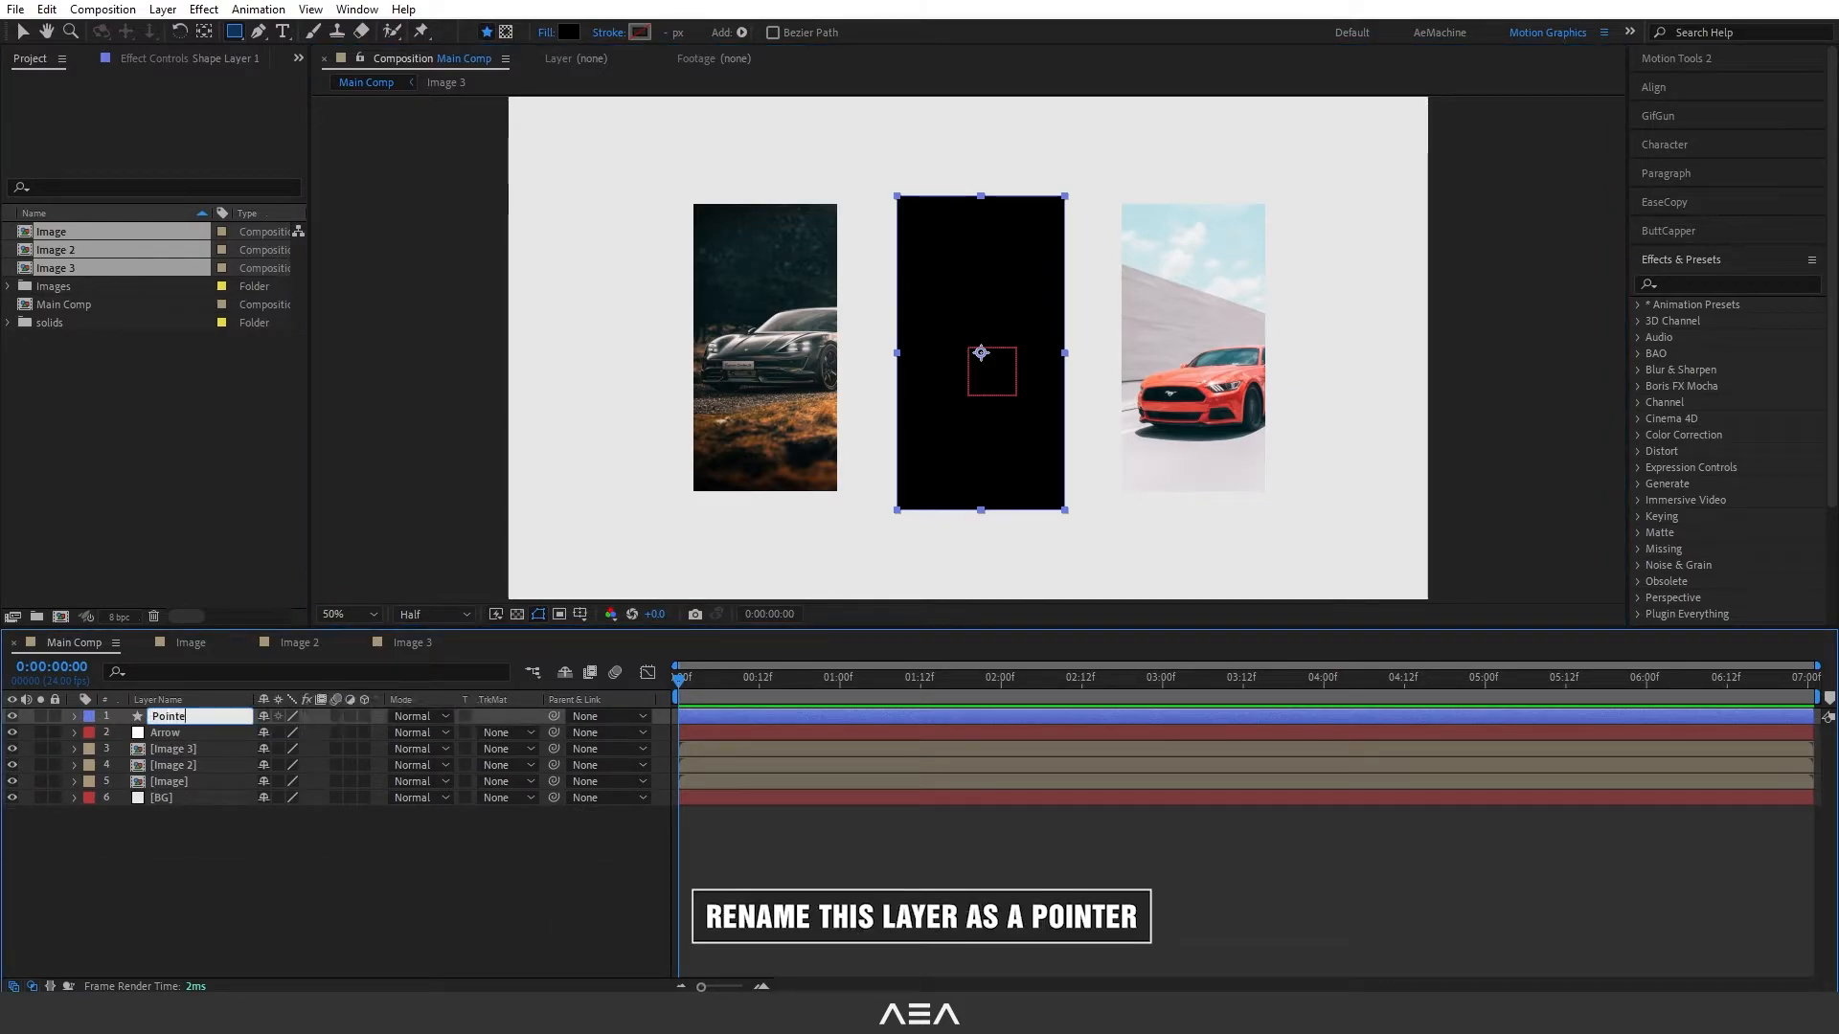
{"action": "left_click", "coordinate": [216, 854]}
{"action": "left_click", "coordinate": [188, 716]}
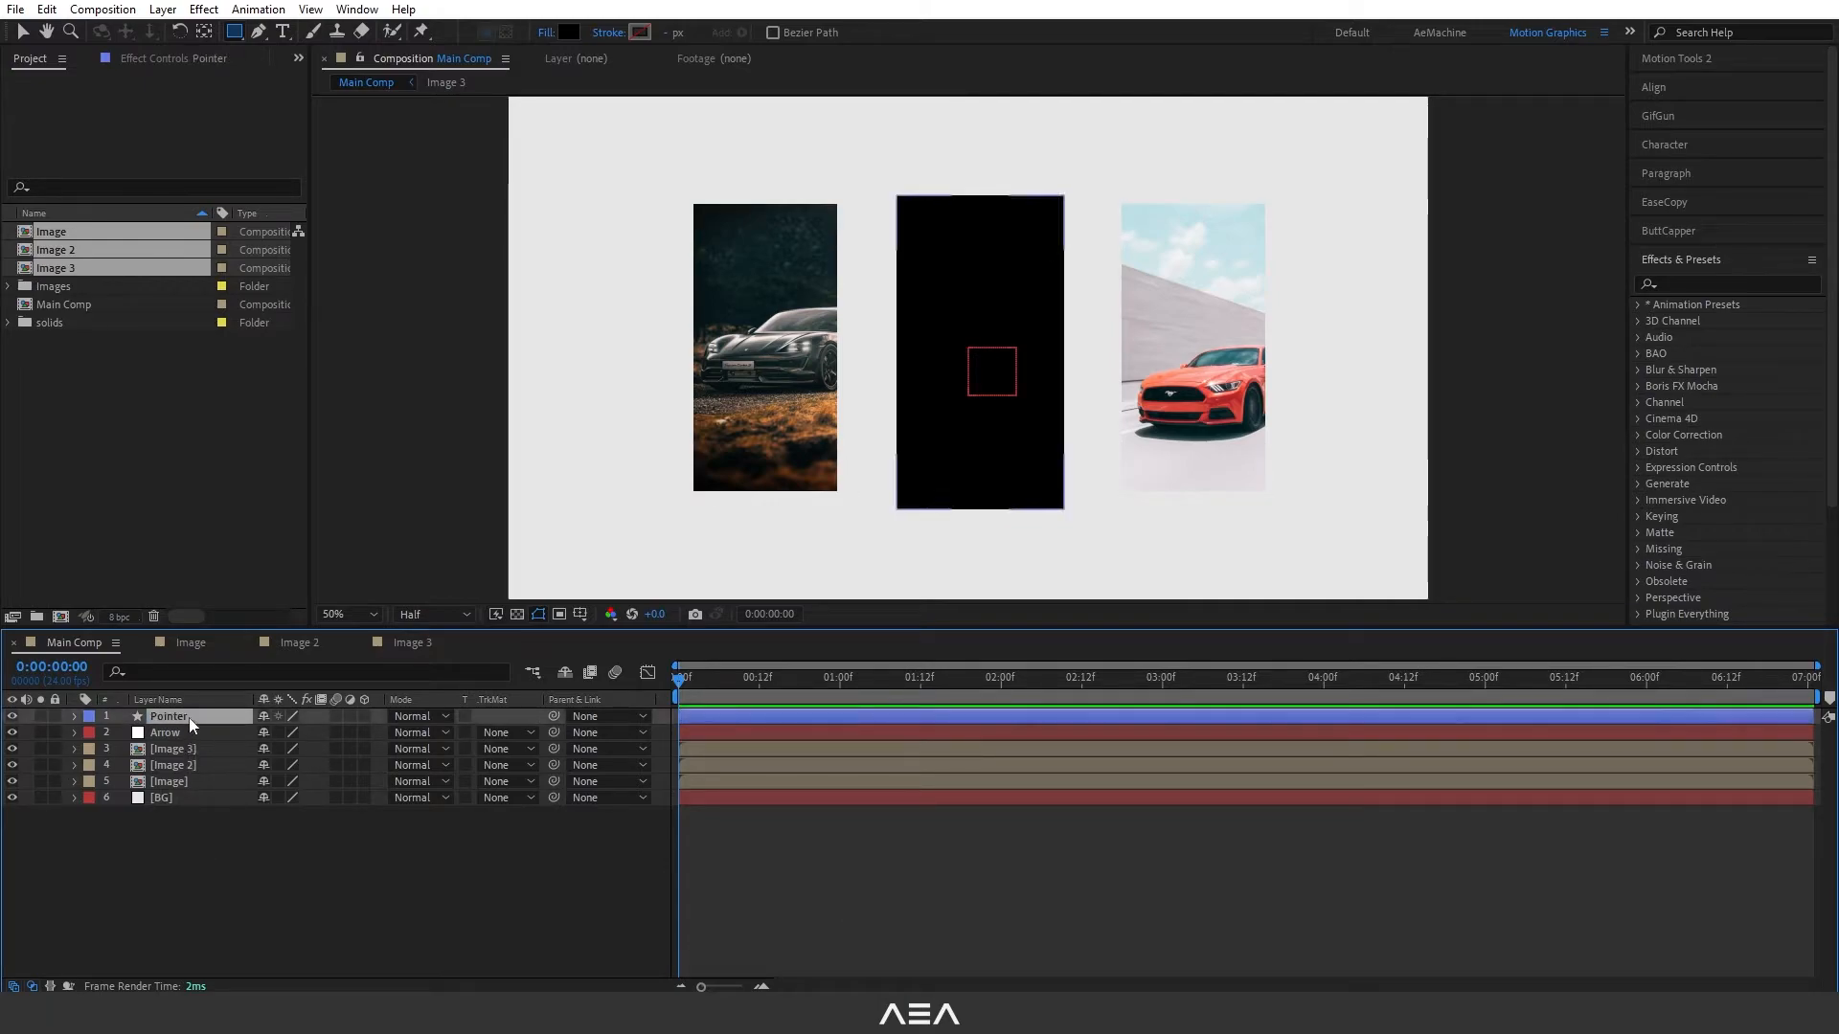
{"action": "left_click_drag", "start_coordinate": [205, 716], "coordinate": [205, 737]}
- Add an opacity expression to Pointer that samples its alpha at Arrow's position with sampleImage(A,[40,40])[3] and remaps it with linear(C,0,1,0,100)
{"action": "key", "text": "p"}
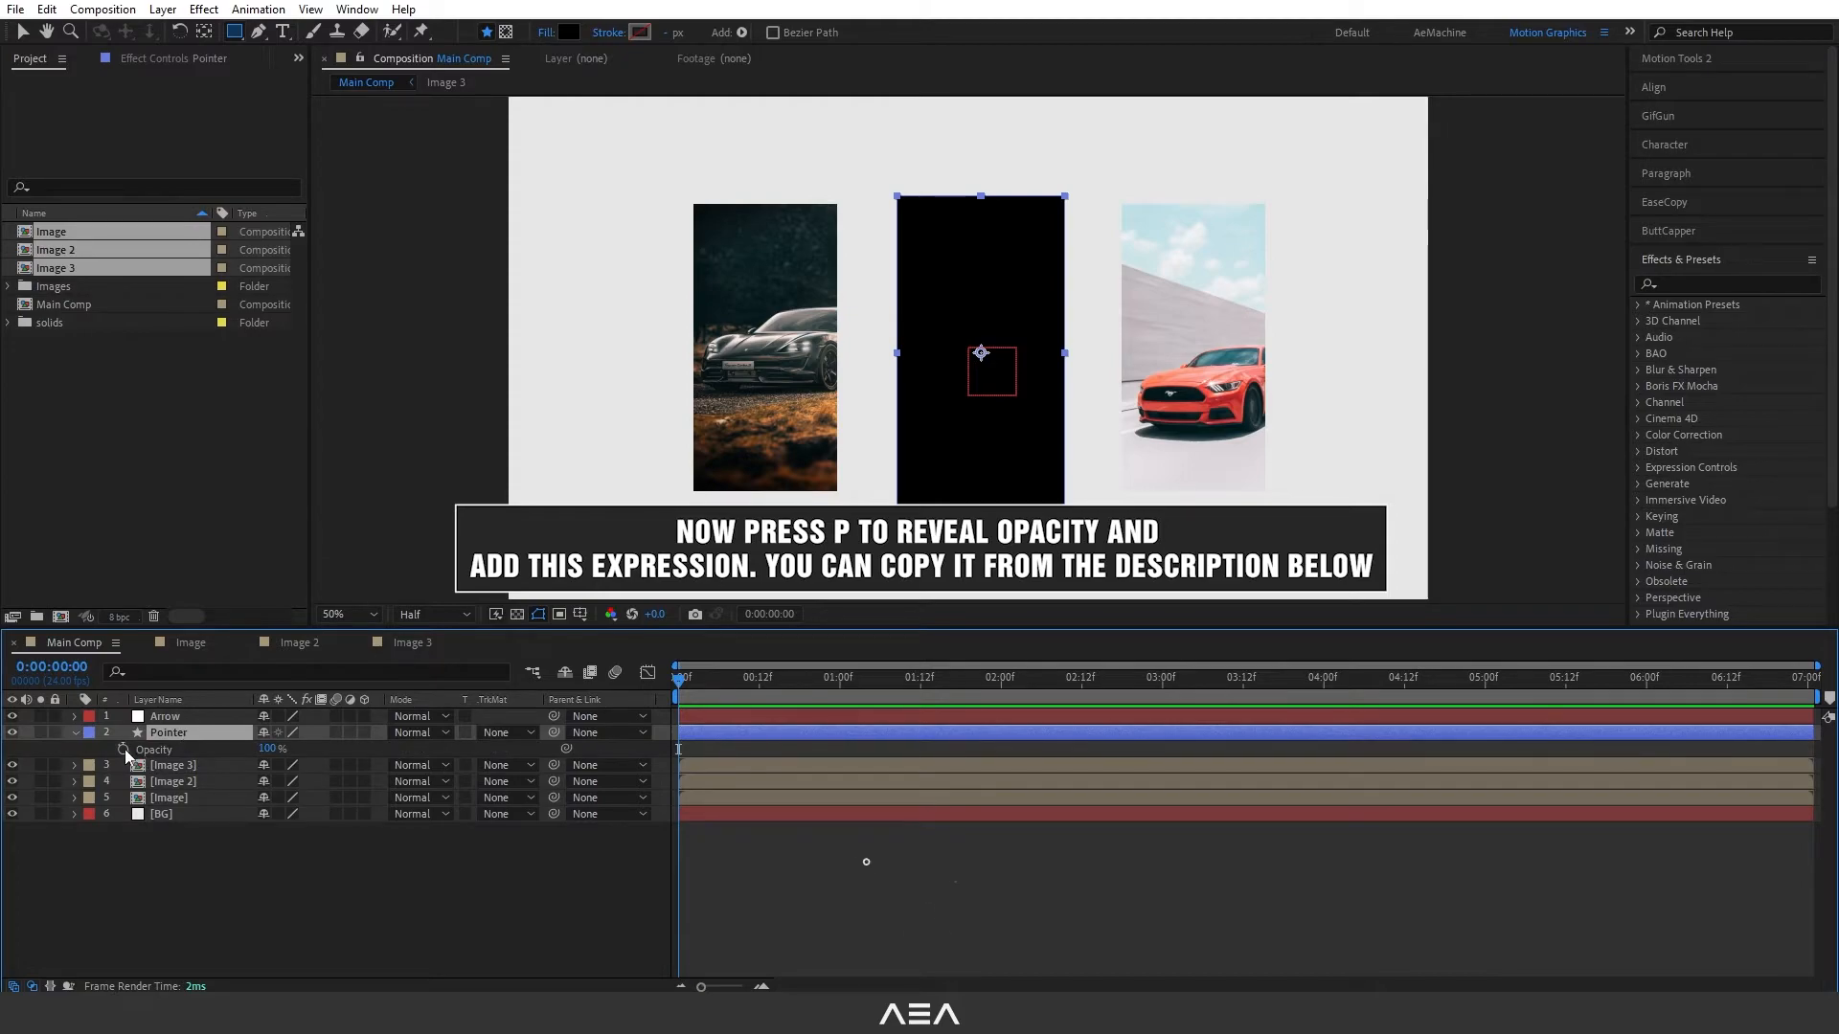
{"action": "left_click", "coordinate": [124, 749], "text": "alt"}
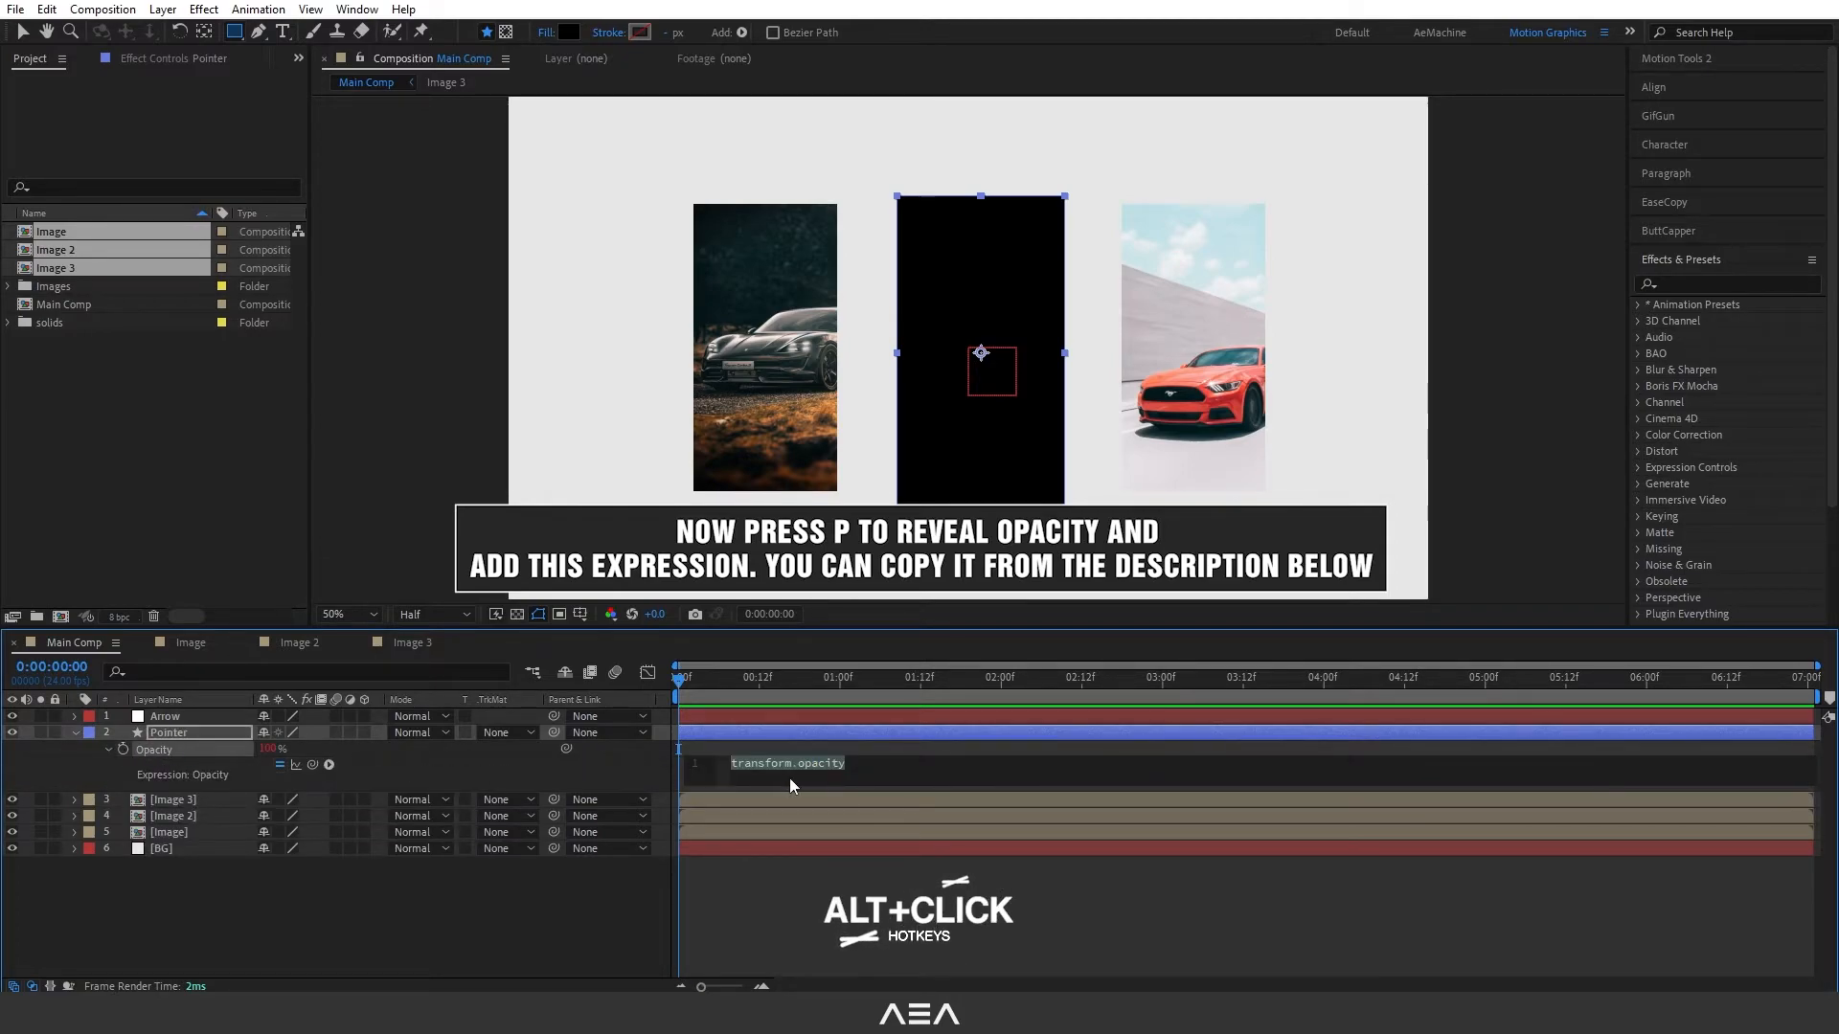
{"action": "key", "text": "ctrl+v"}
{"action": "left_click_drag", "start_coordinate": [891, 787], "coordinate": [884, 850]}
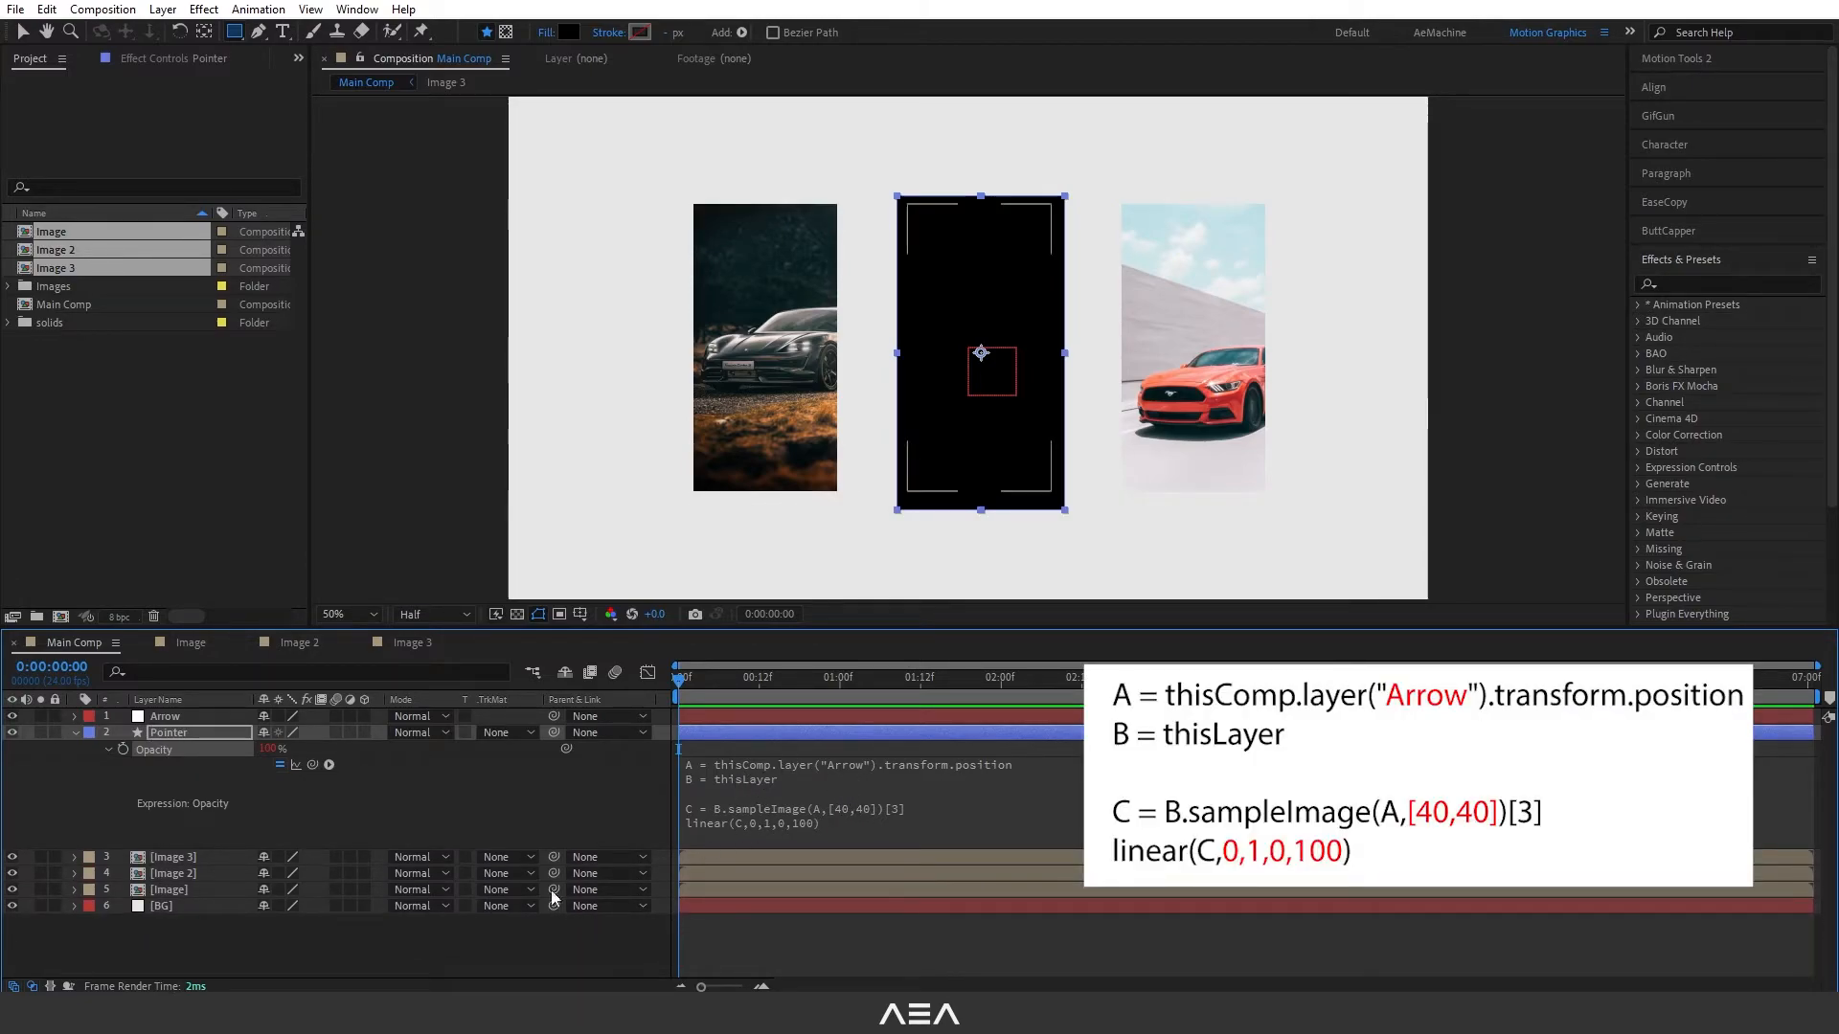
{"action": "left_click", "coordinate": [457, 951]}
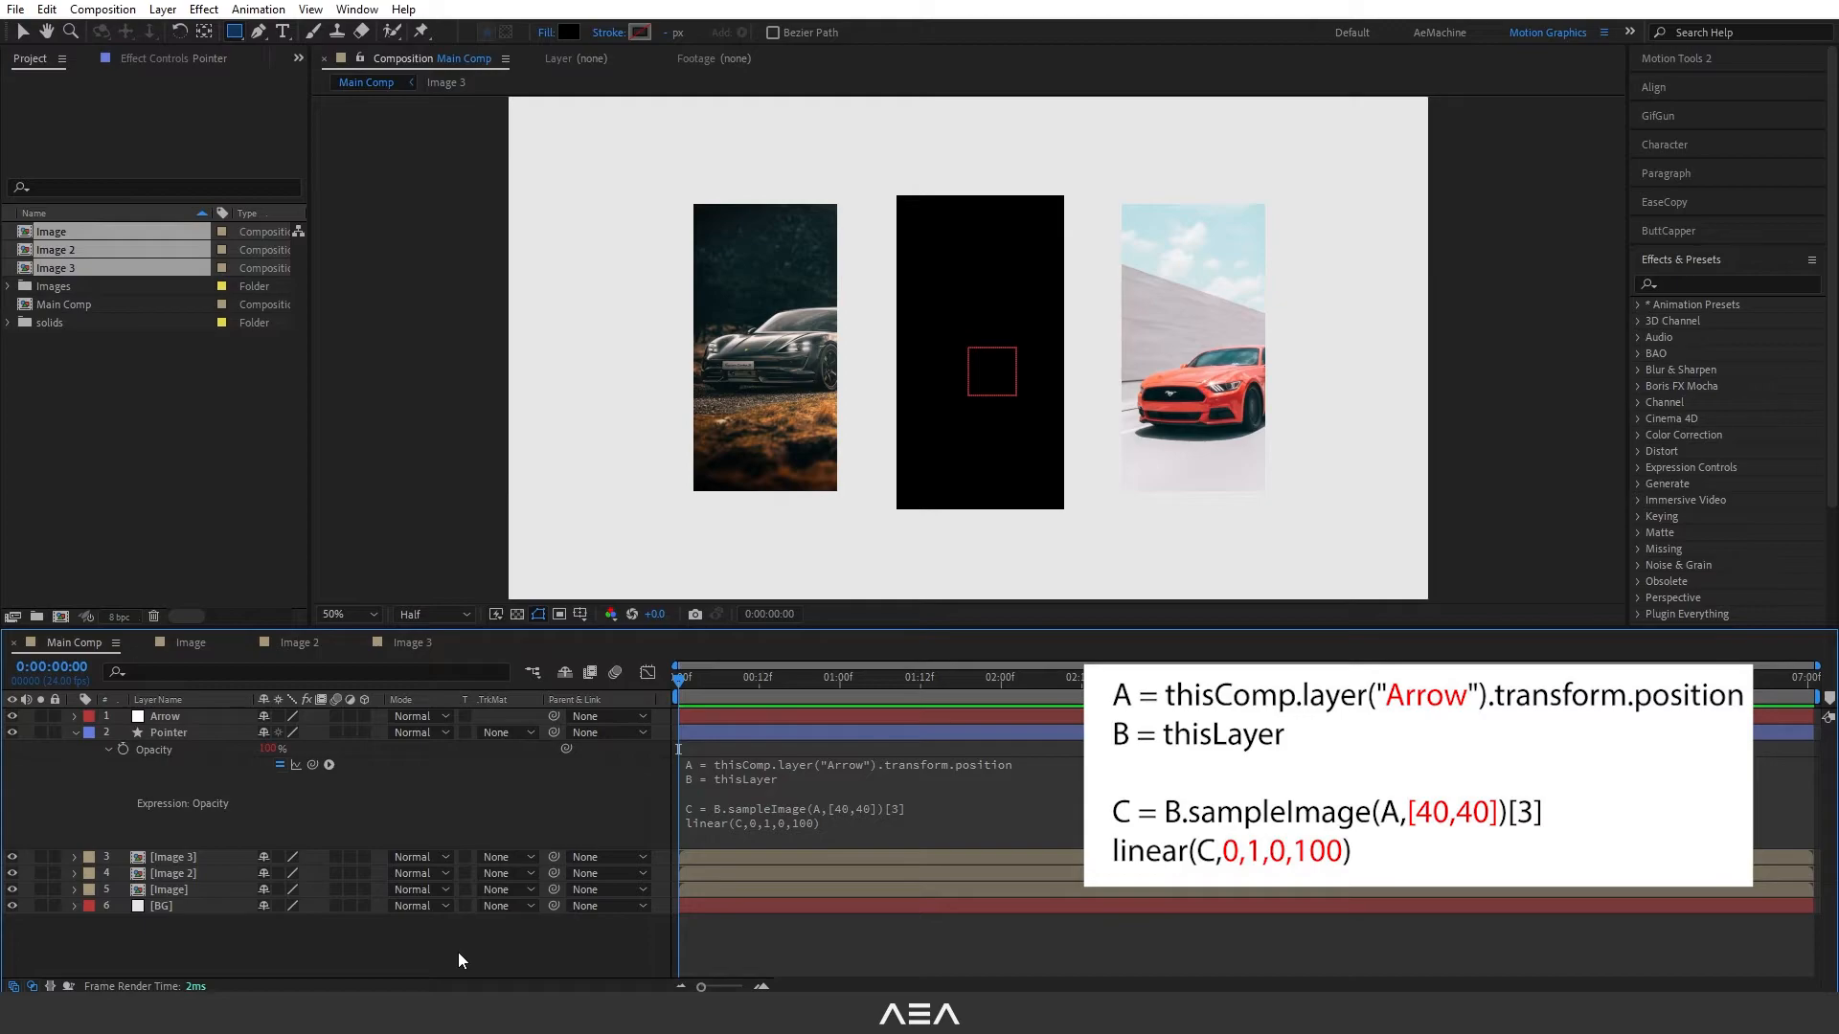
- Move the Arrow null in the composition to test how the Pointer rectangle reacts, leaving it over the rectangle
{"action": "left_click", "coordinate": [164, 716]}
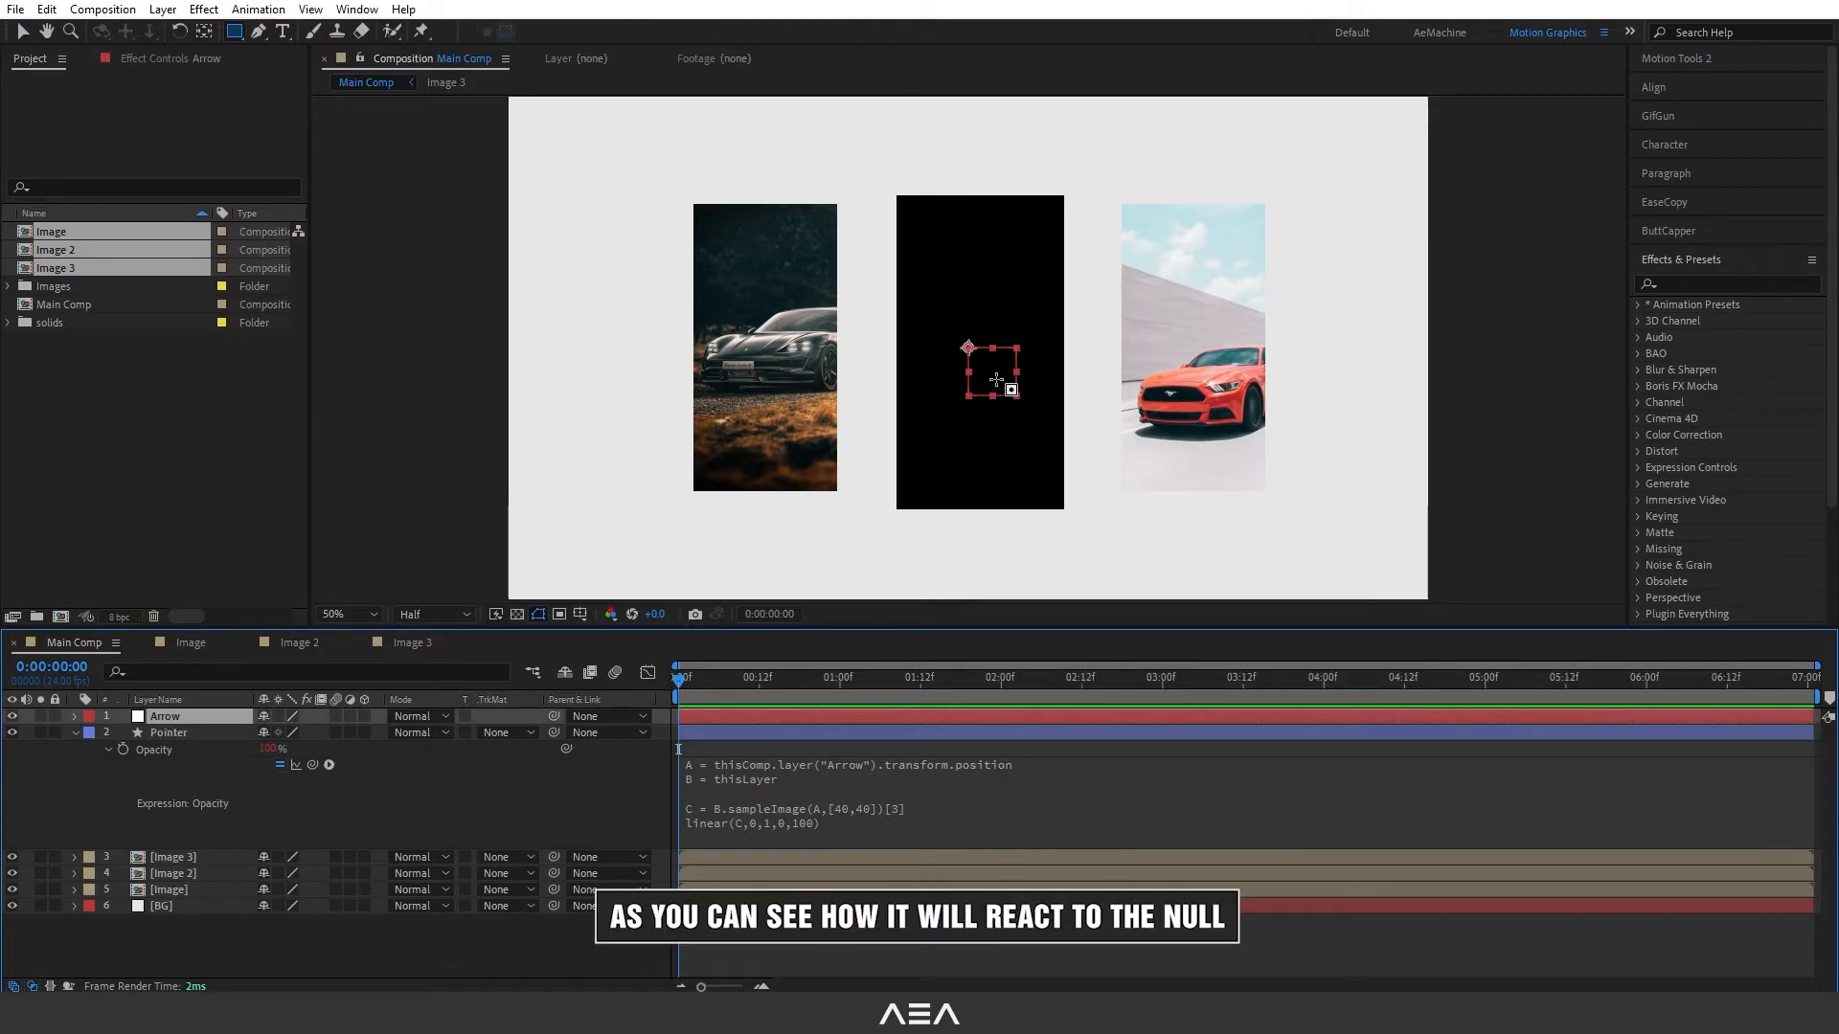
{"action": "left_click", "coordinate": [22, 32]}
{"action": "left_click_drag", "start_coordinate": [979, 370], "coordinate": [1011, 400]}
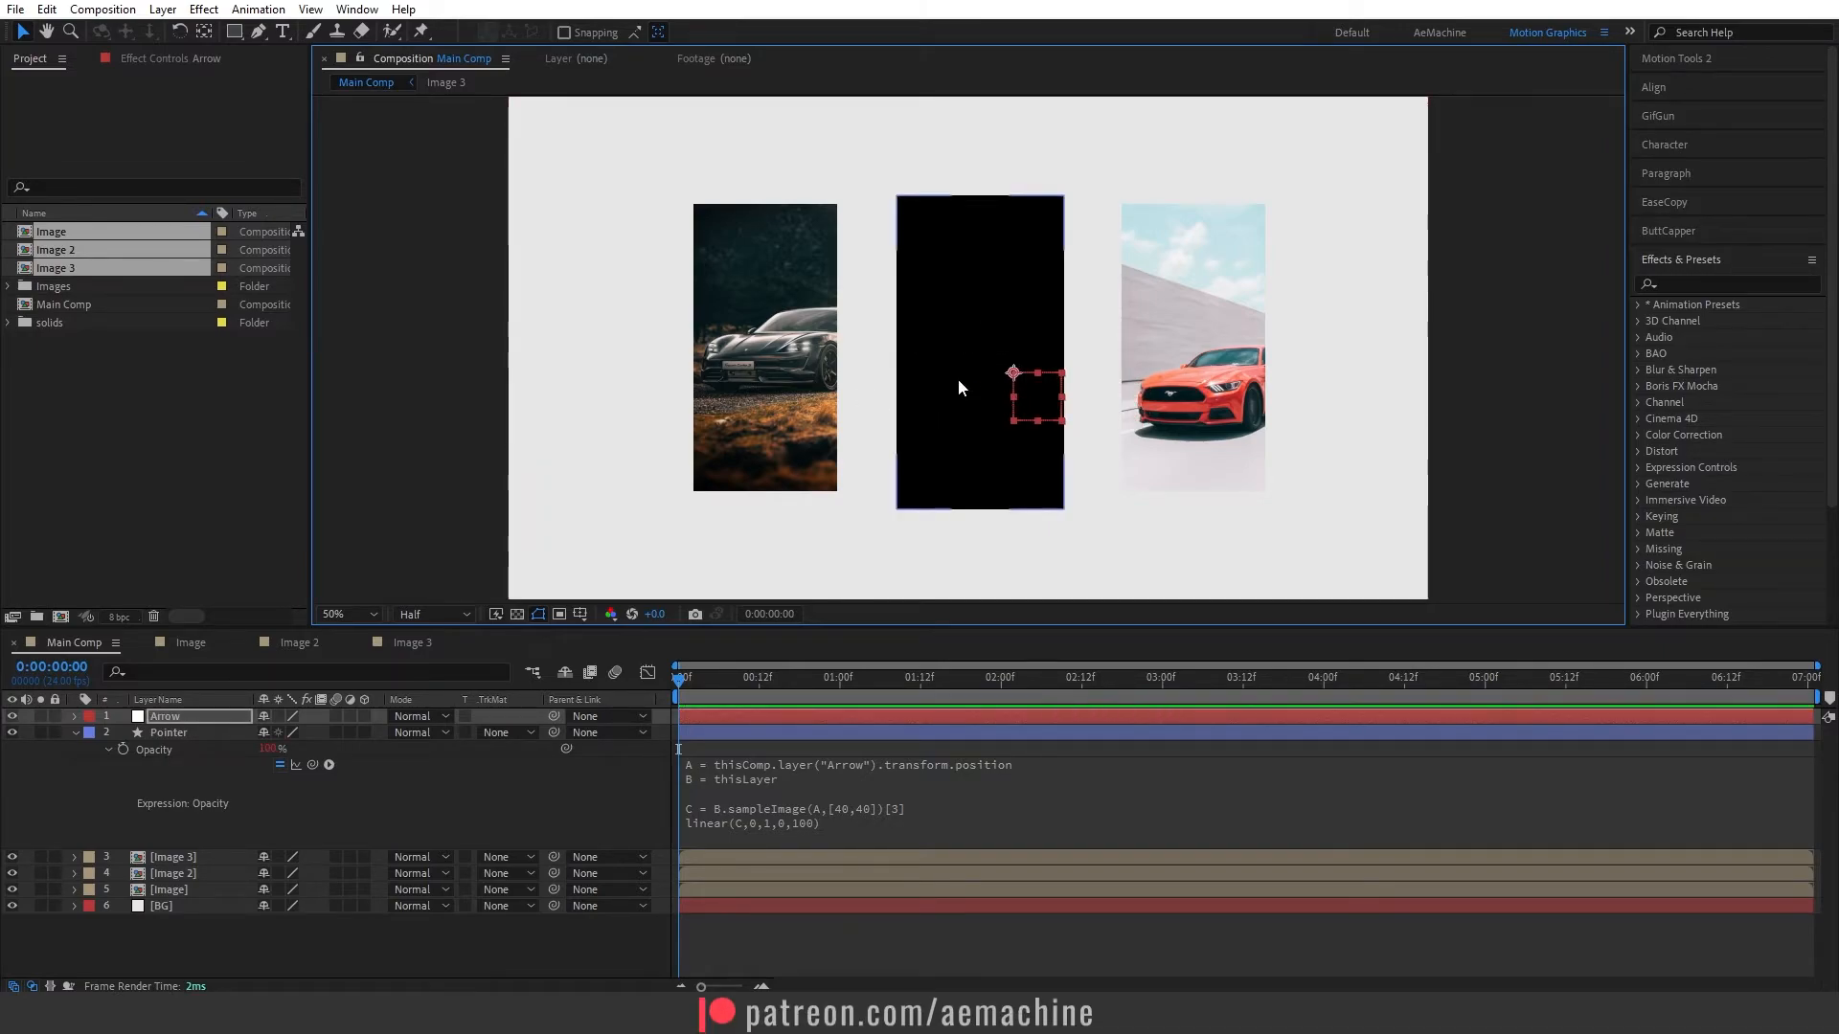
- Duplicate the Pointer layer and place the copy over the black car image
{"action": "left_click", "coordinate": [75, 733]}
{"action": "left_click", "coordinate": [163, 734]}
{"action": "key", "text": "ctrl+d"}
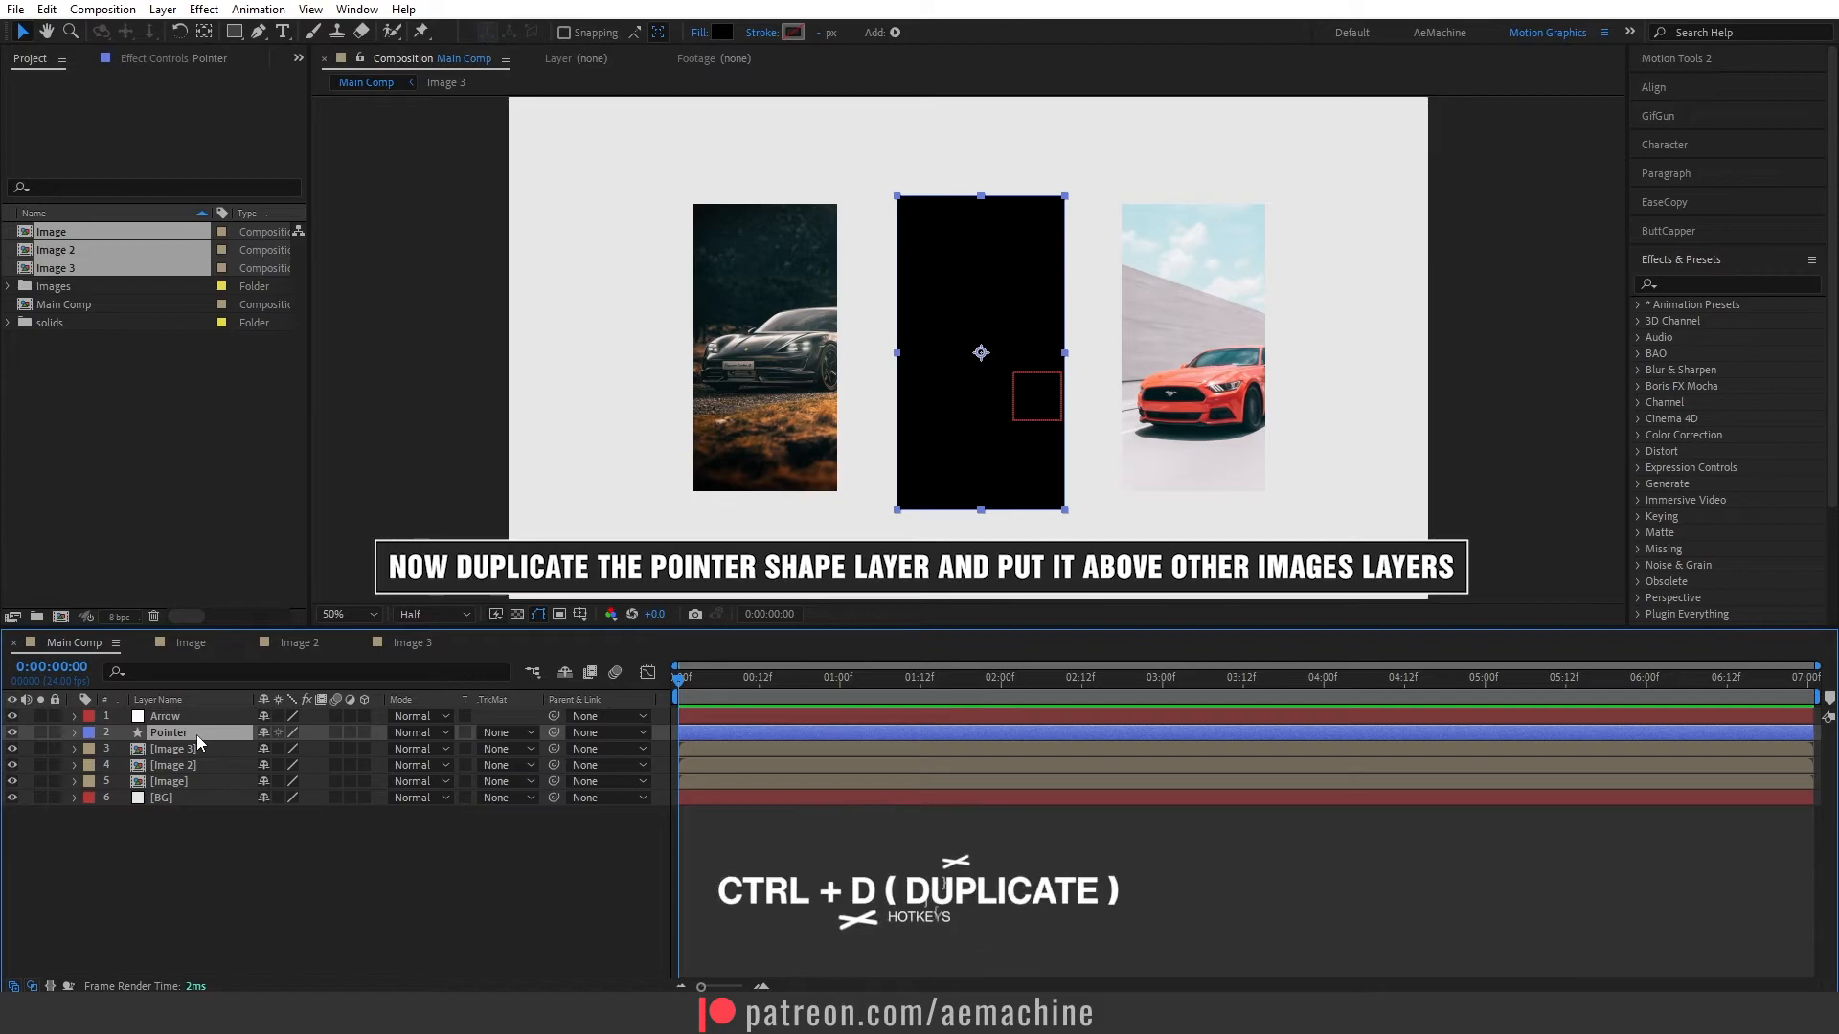
{"action": "left_click_drag", "start_coordinate": [987, 359], "coordinate": [766, 378]}
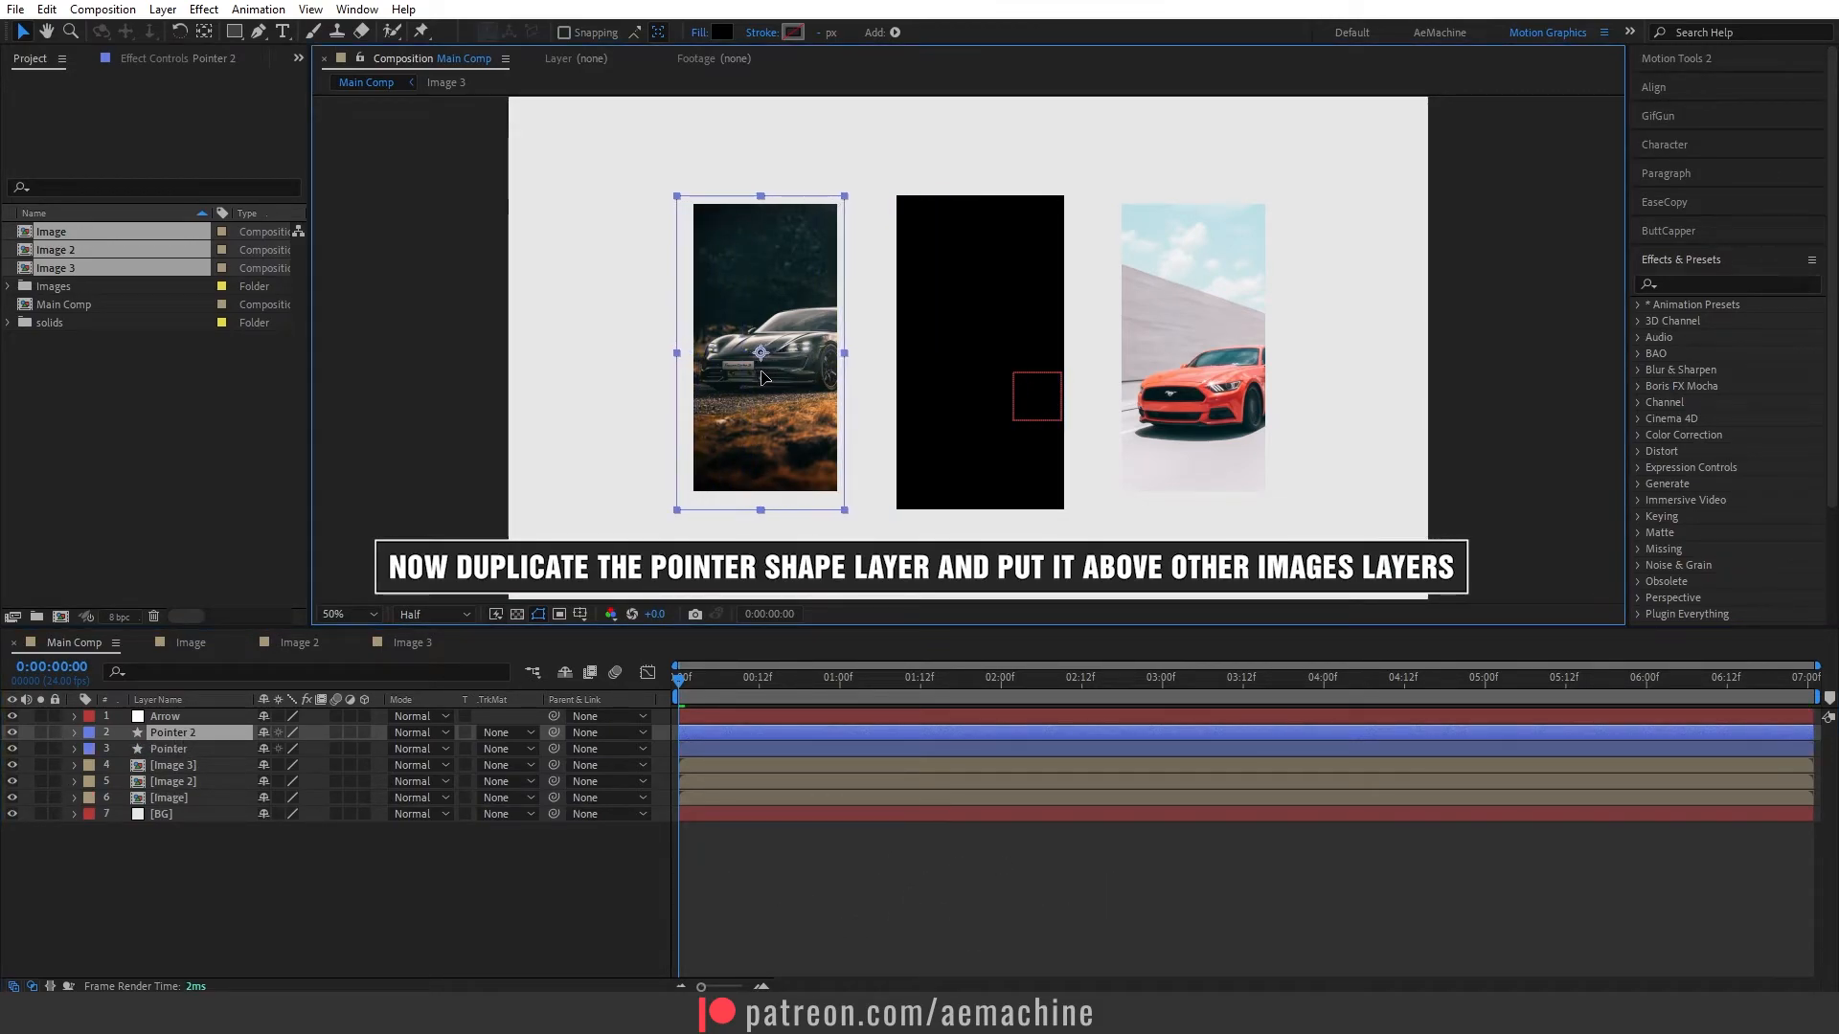
- Move the original Pointer layer between Image 3 and Image 2 in the layer stack
{"action": "left_click", "coordinate": [193, 780]}
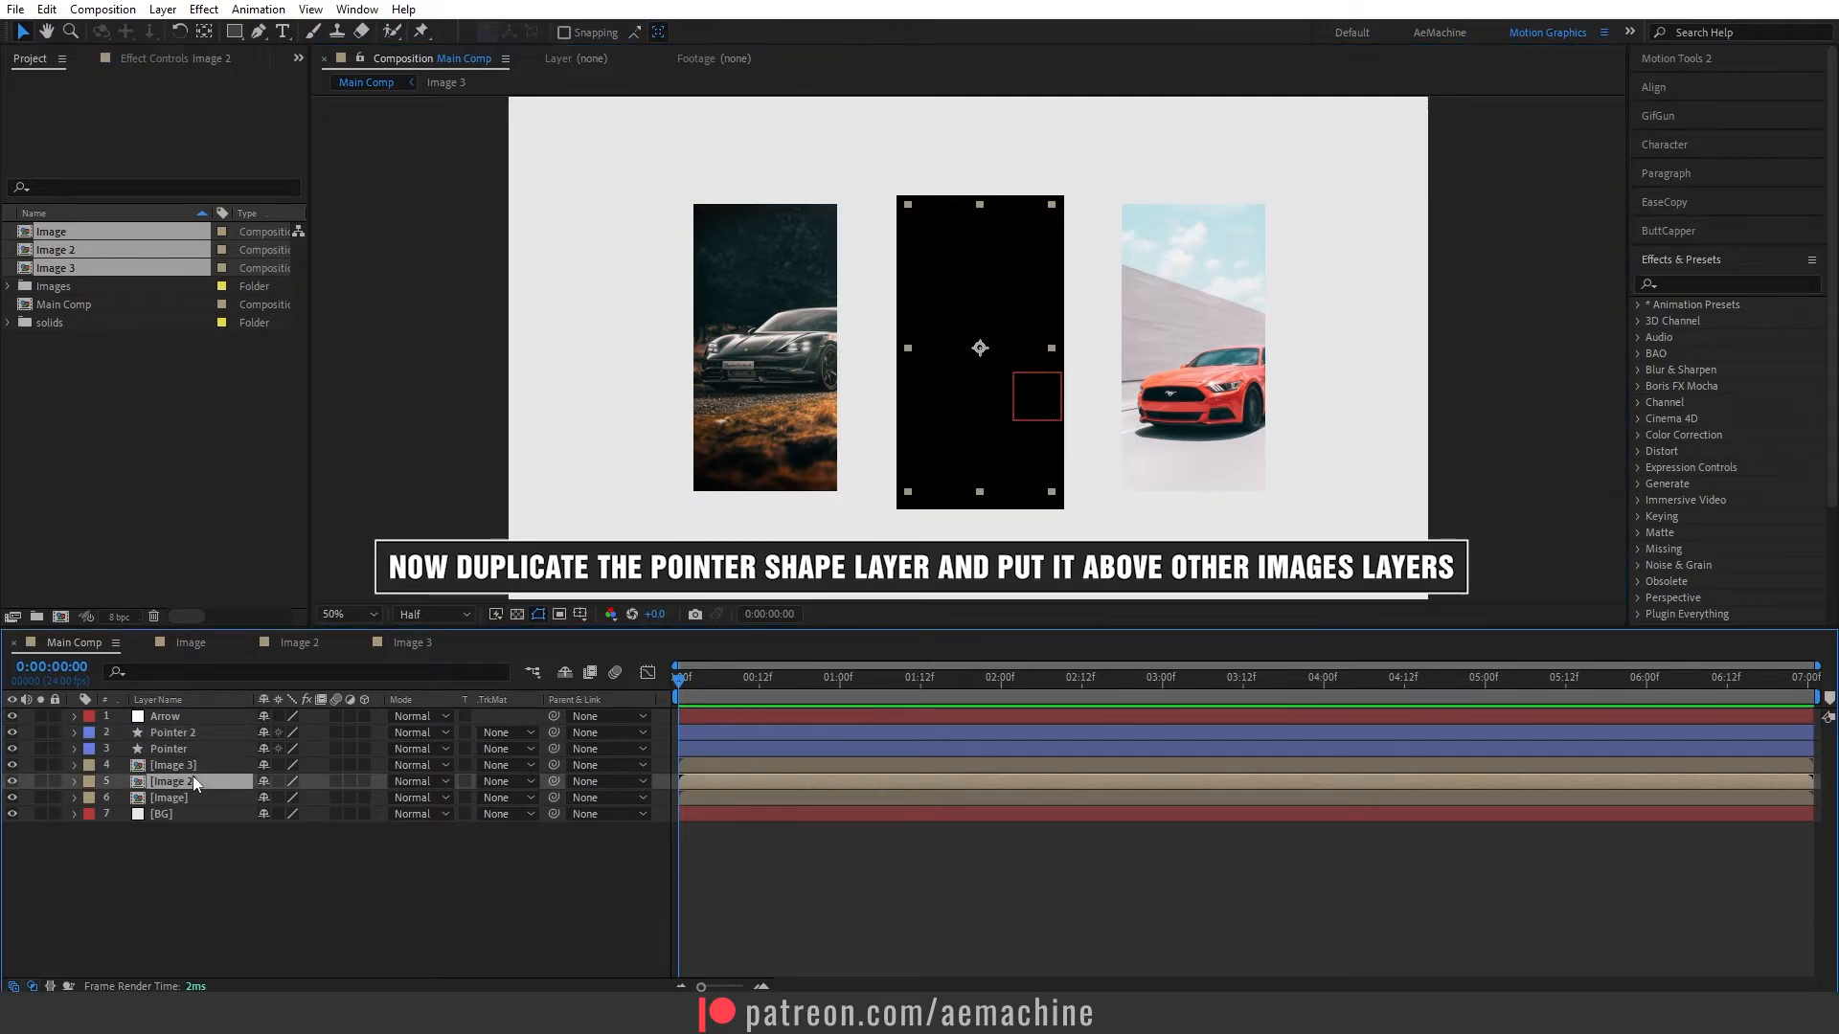
{"action": "left_click", "coordinate": [184, 764]}
{"action": "left_click_drag", "start_coordinate": [188, 733], "coordinate": [209, 777]}
{"action": "left_click", "coordinate": [182, 782]}
{"action": "left_click", "coordinate": [180, 768]}
{"action": "left_click", "coordinate": [188, 780]}
{"action": "left_click", "coordinate": [181, 795]}
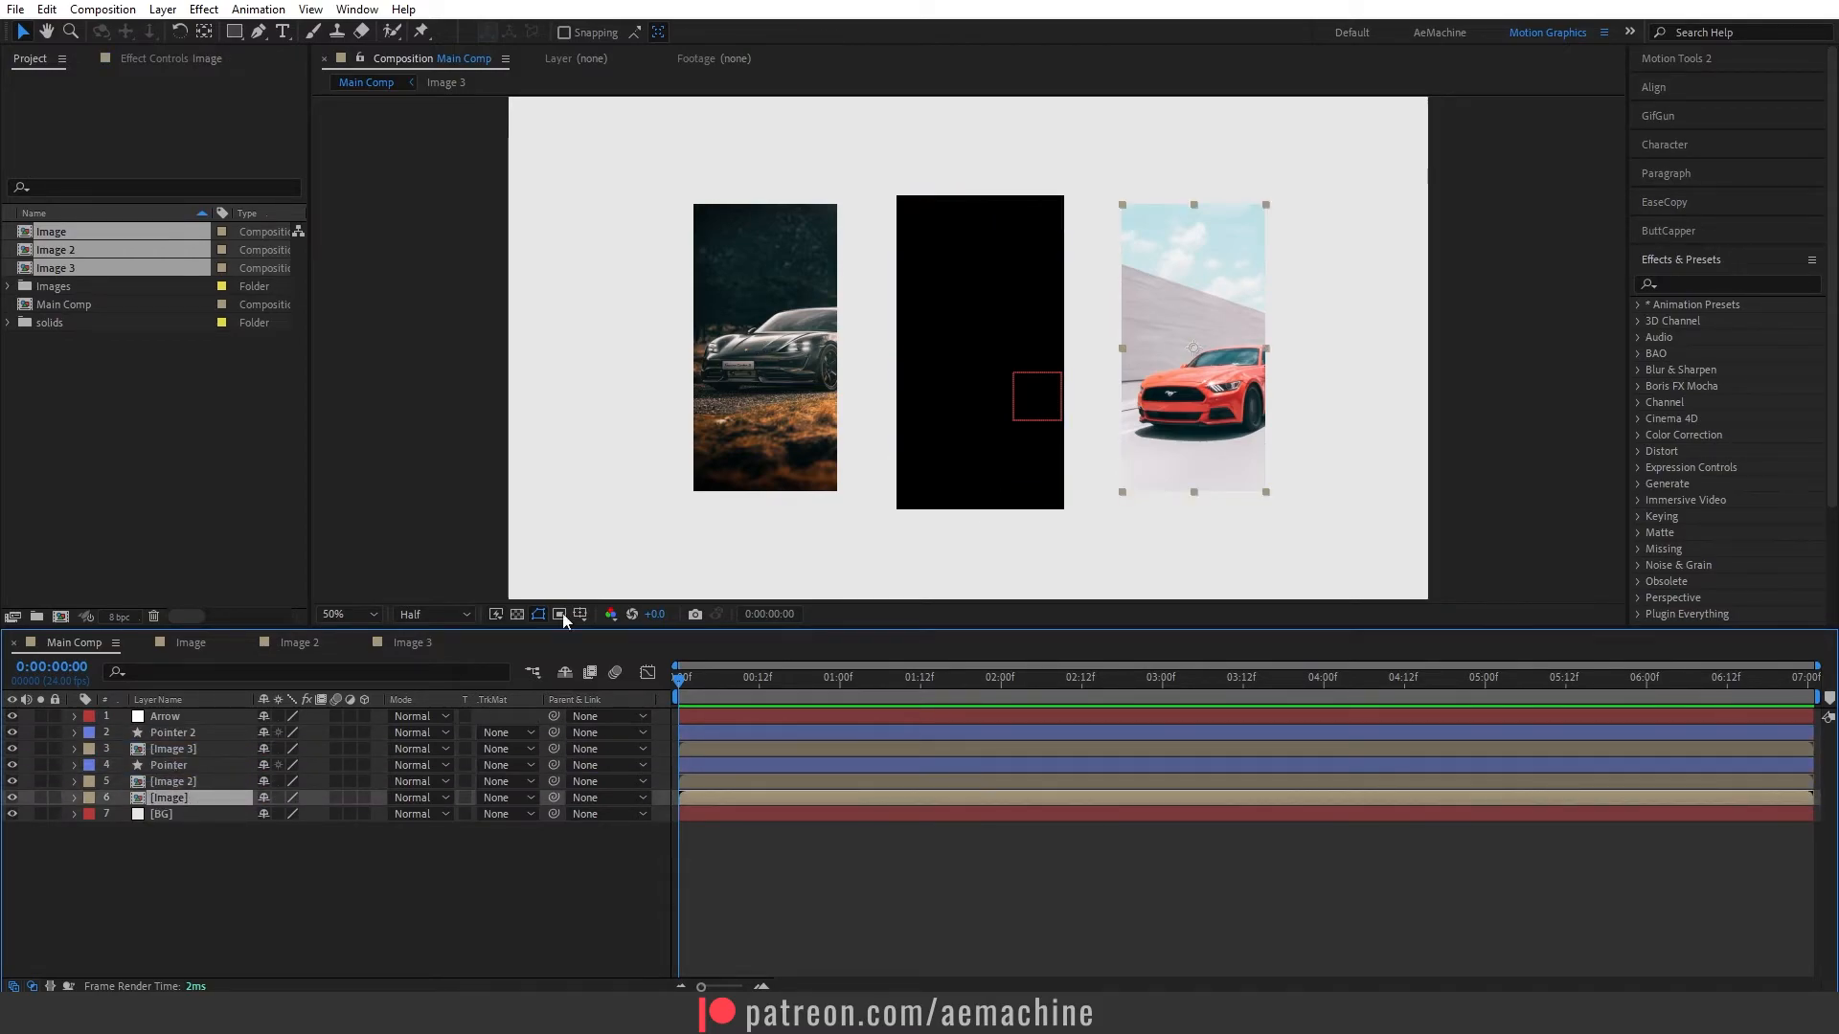
- Duplicate Pointer 2, move the copy directly above the Image layer and place it over the red car image
{"action": "left_click", "coordinate": [190, 733]}
{"action": "key", "text": "ctrl+d"}
{"action": "left_click_drag", "start_coordinate": [201, 734], "coordinate": [224, 804]}
{"action": "left_click_drag", "start_coordinate": [768, 366], "coordinate": [1213, 380]}
- Check layer by layer that each Pointer layer sits directly above its matching image layer
{"action": "left_click", "coordinate": [159, 815]}
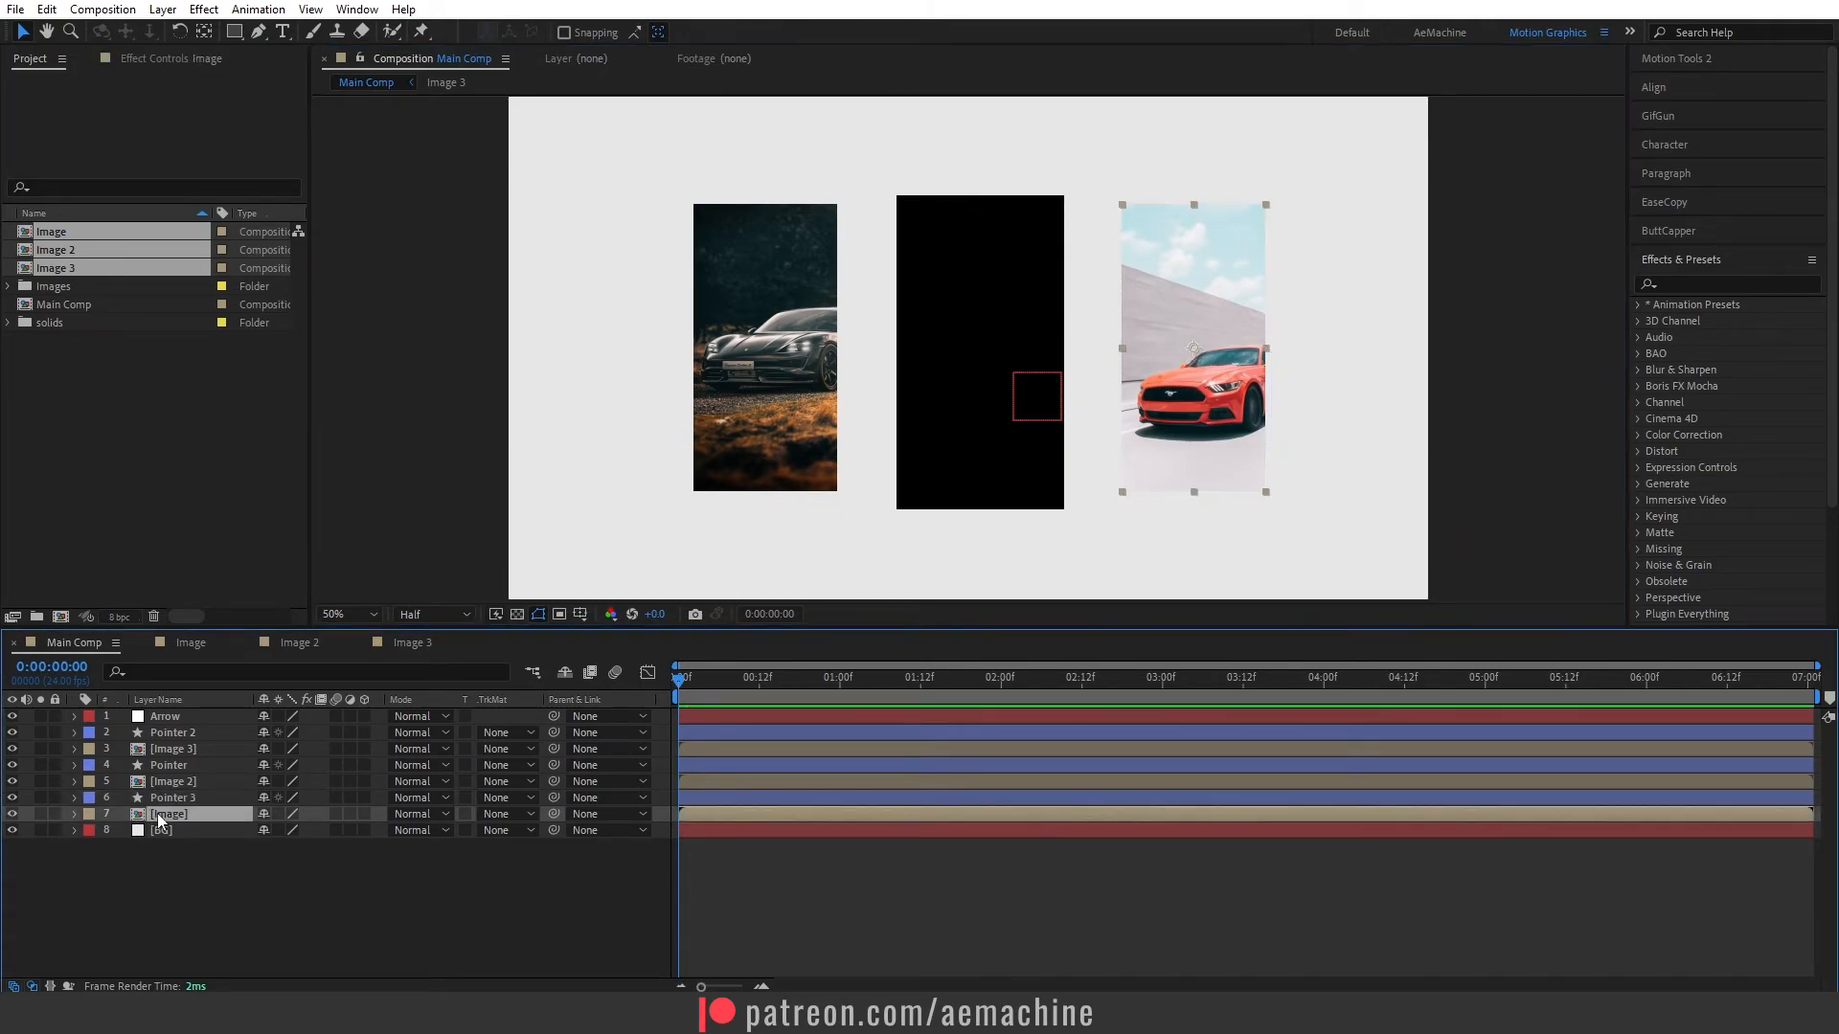
{"action": "left_click", "coordinate": [168, 797]}
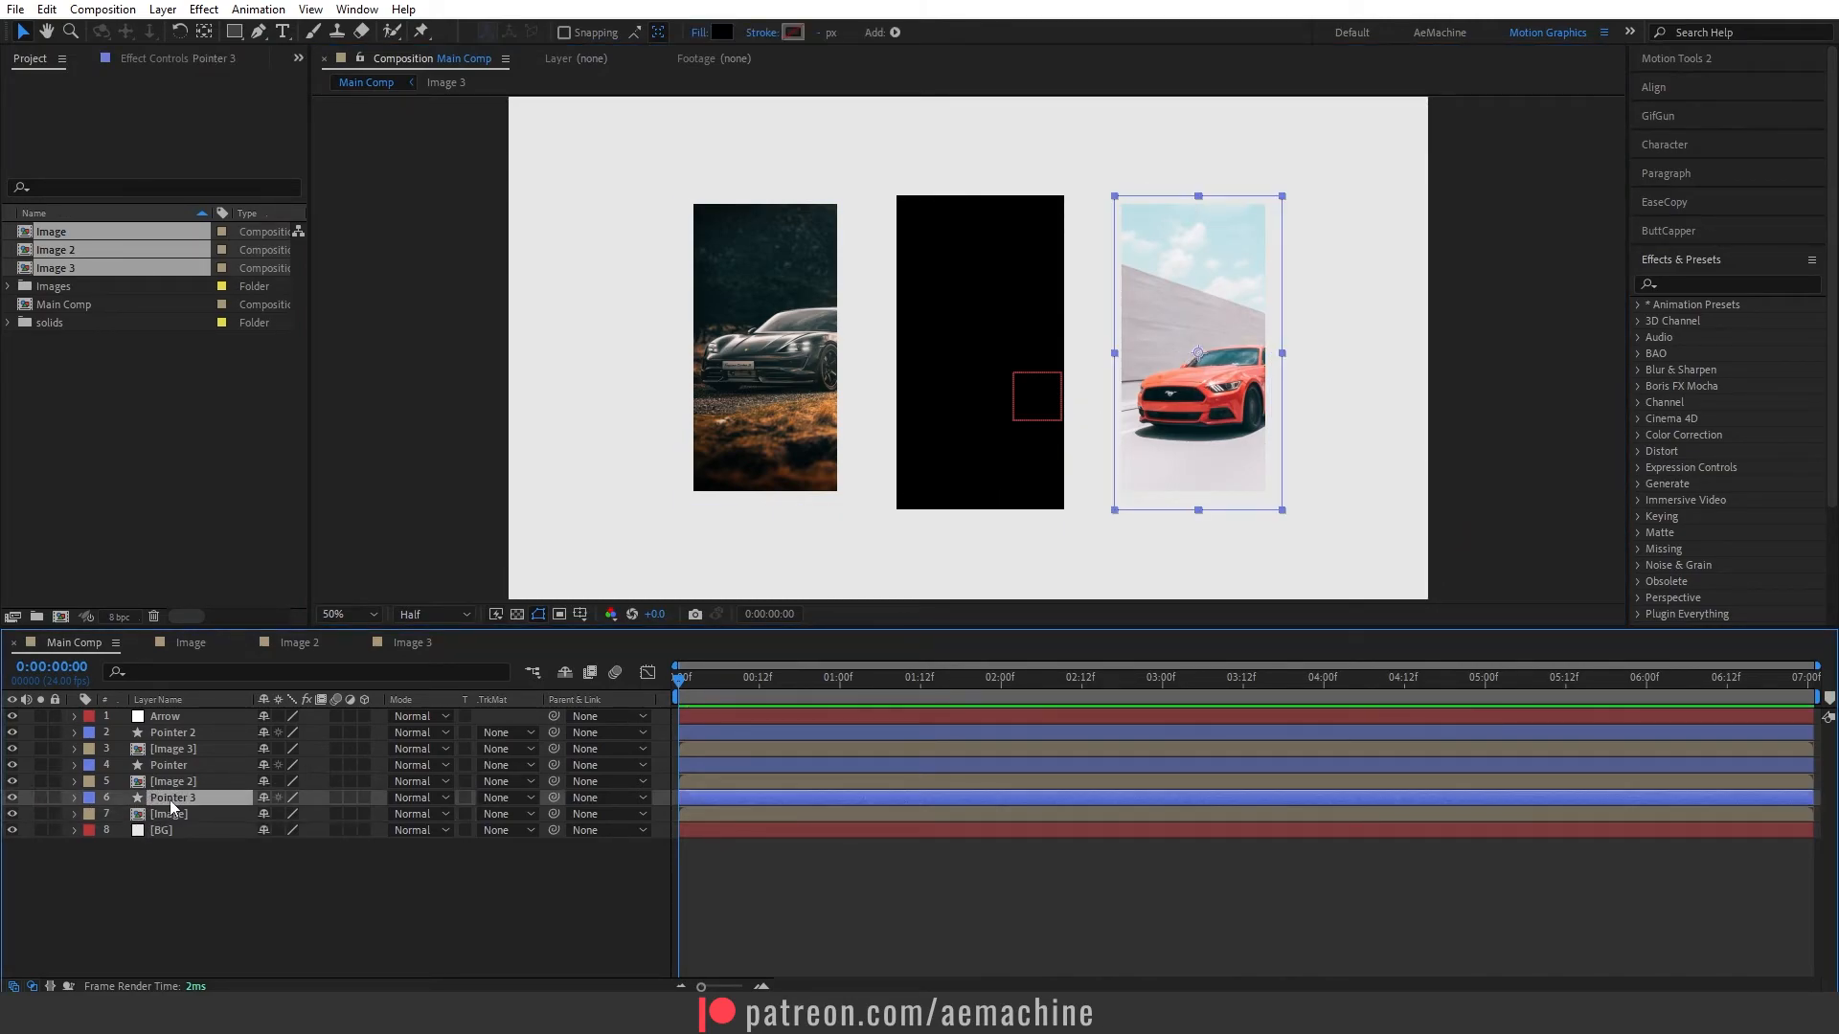
{"action": "left_click", "coordinate": [171, 783]}
{"action": "left_click", "coordinate": [167, 764]}
{"action": "left_click", "coordinate": [169, 749]}
{"action": "left_click", "coordinate": [170, 732]}
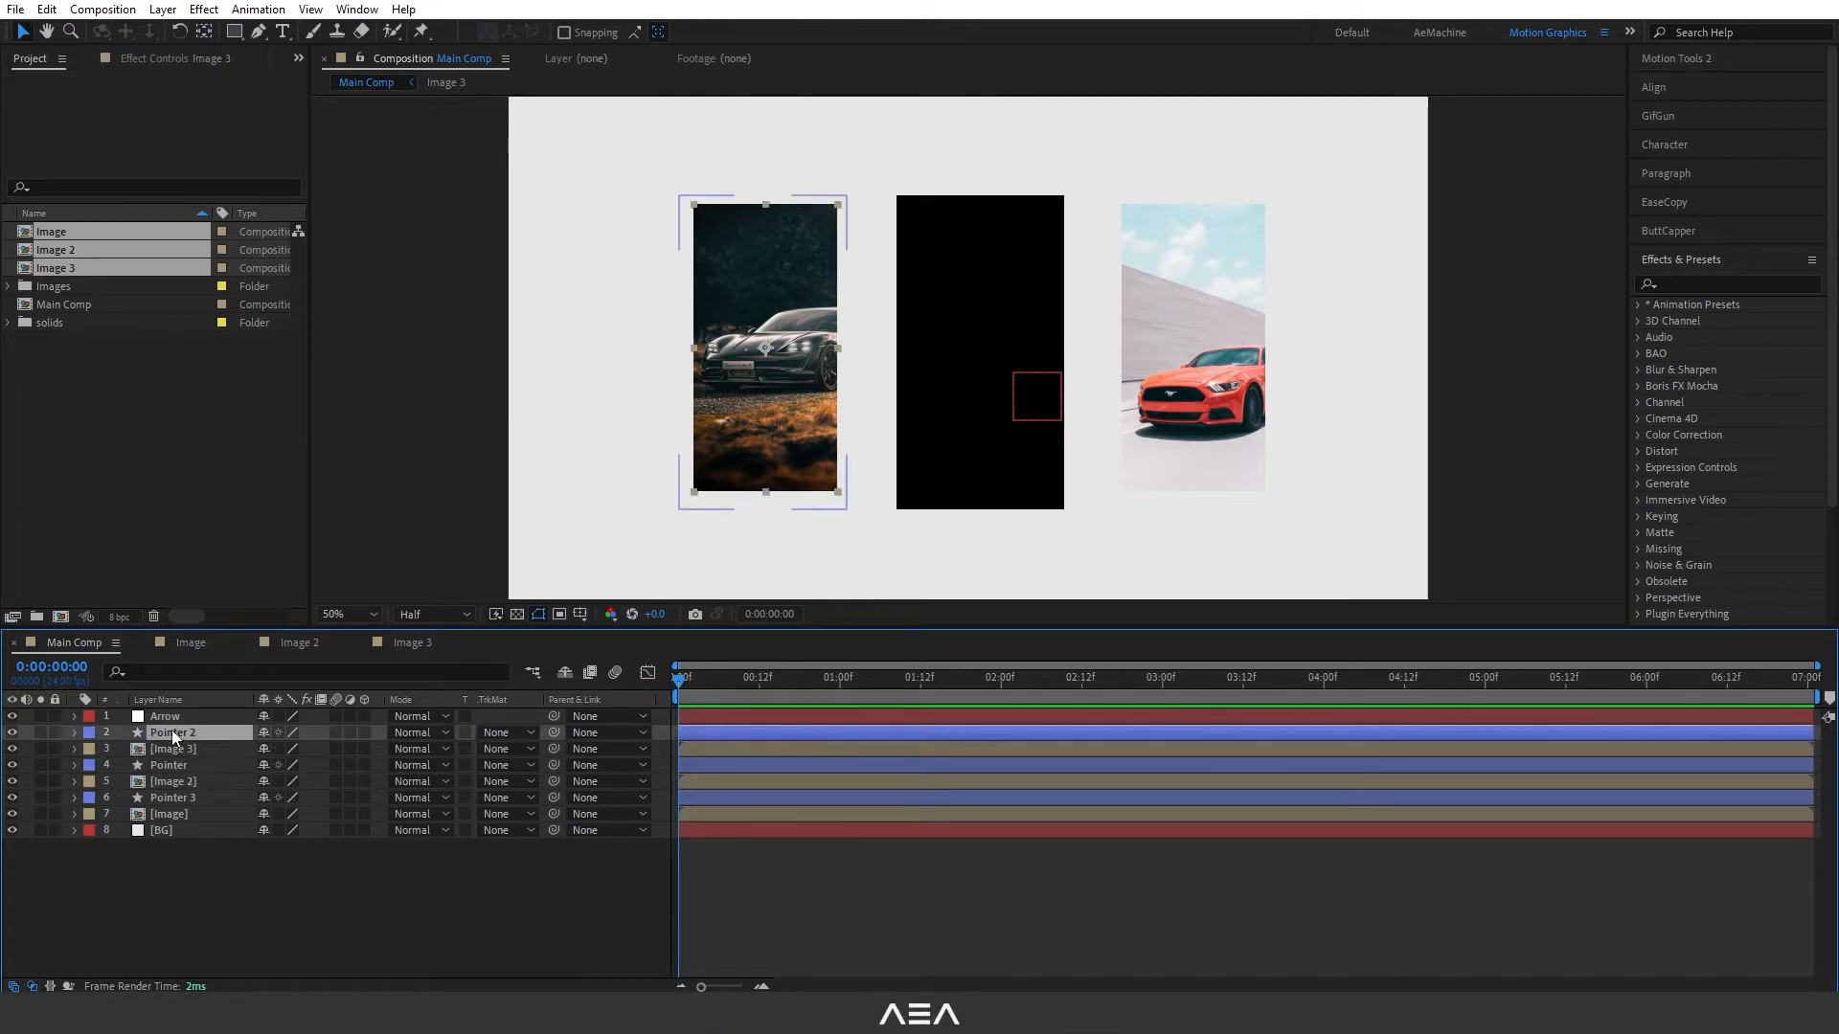
{"action": "left_click", "coordinate": [175, 865]}
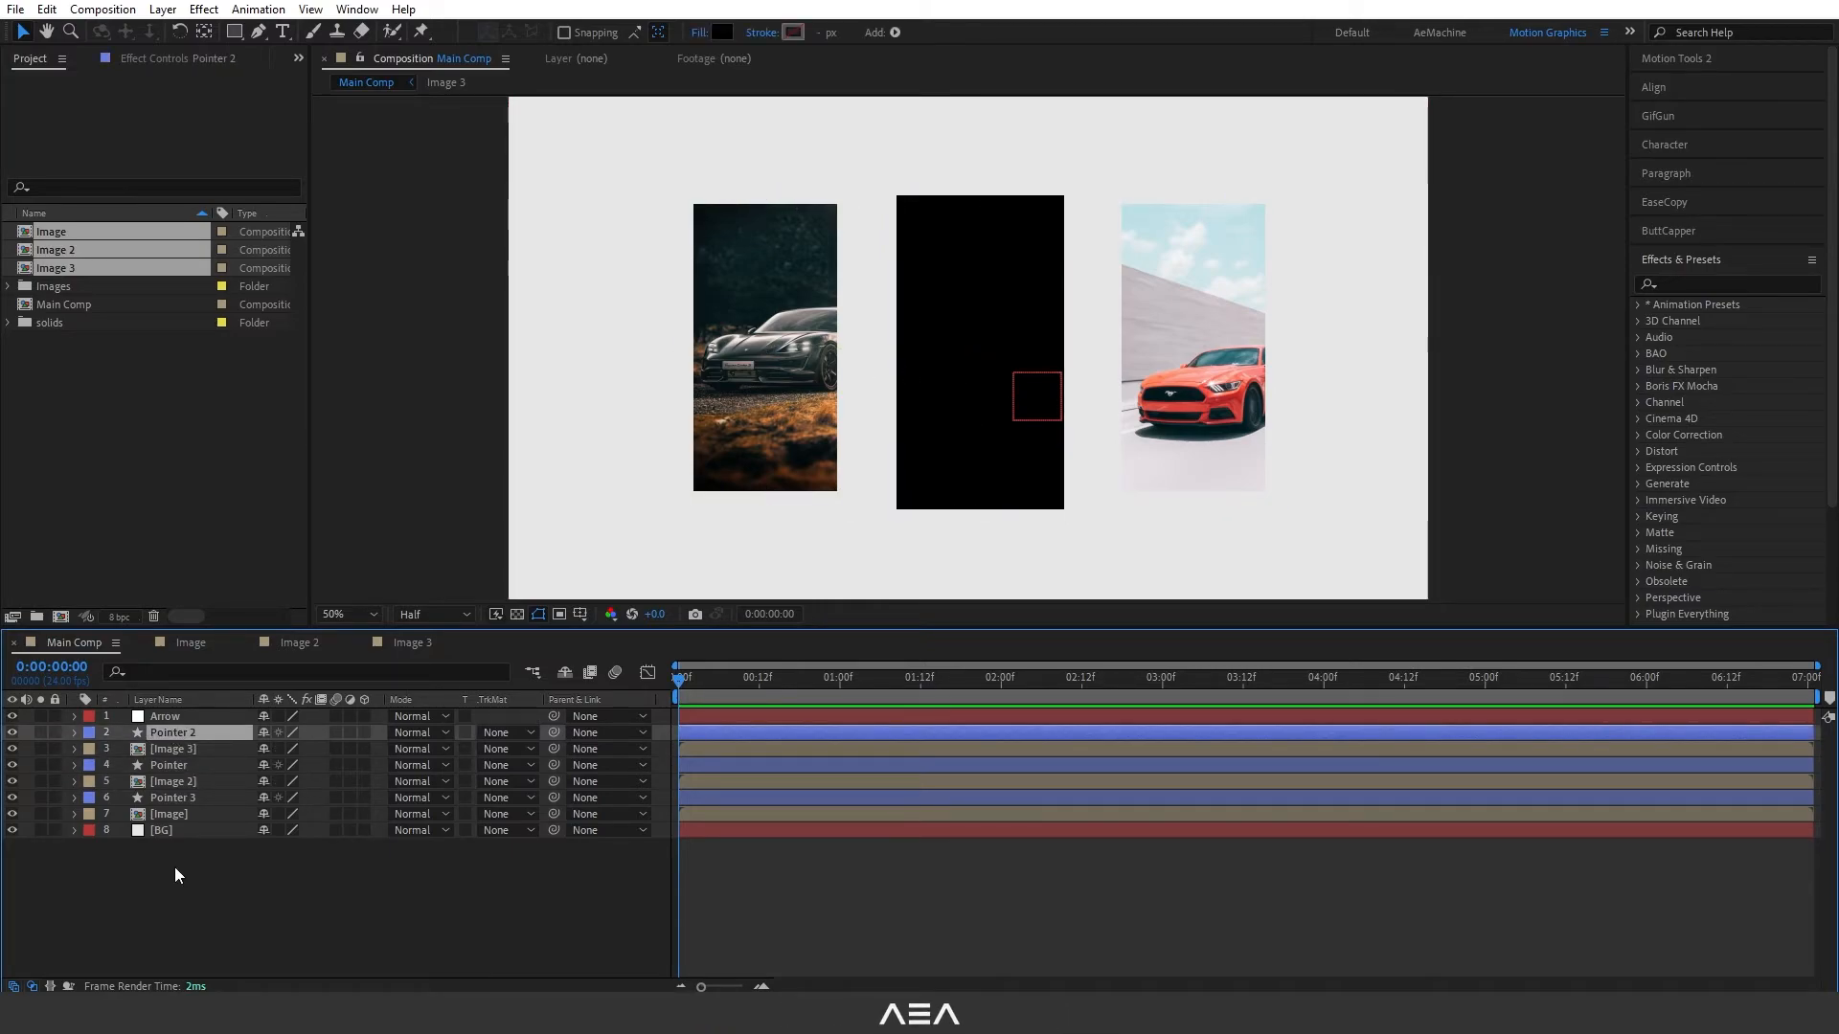
- Duplicate the Image 3, Image 2 and Image layers together
{"action": "left_click", "coordinate": [189, 749]}
{"action": "left_click", "coordinate": [197, 783], "text": "ctrl"}
{"action": "left_click", "coordinate": [197, 813], "text": "ctrl"}
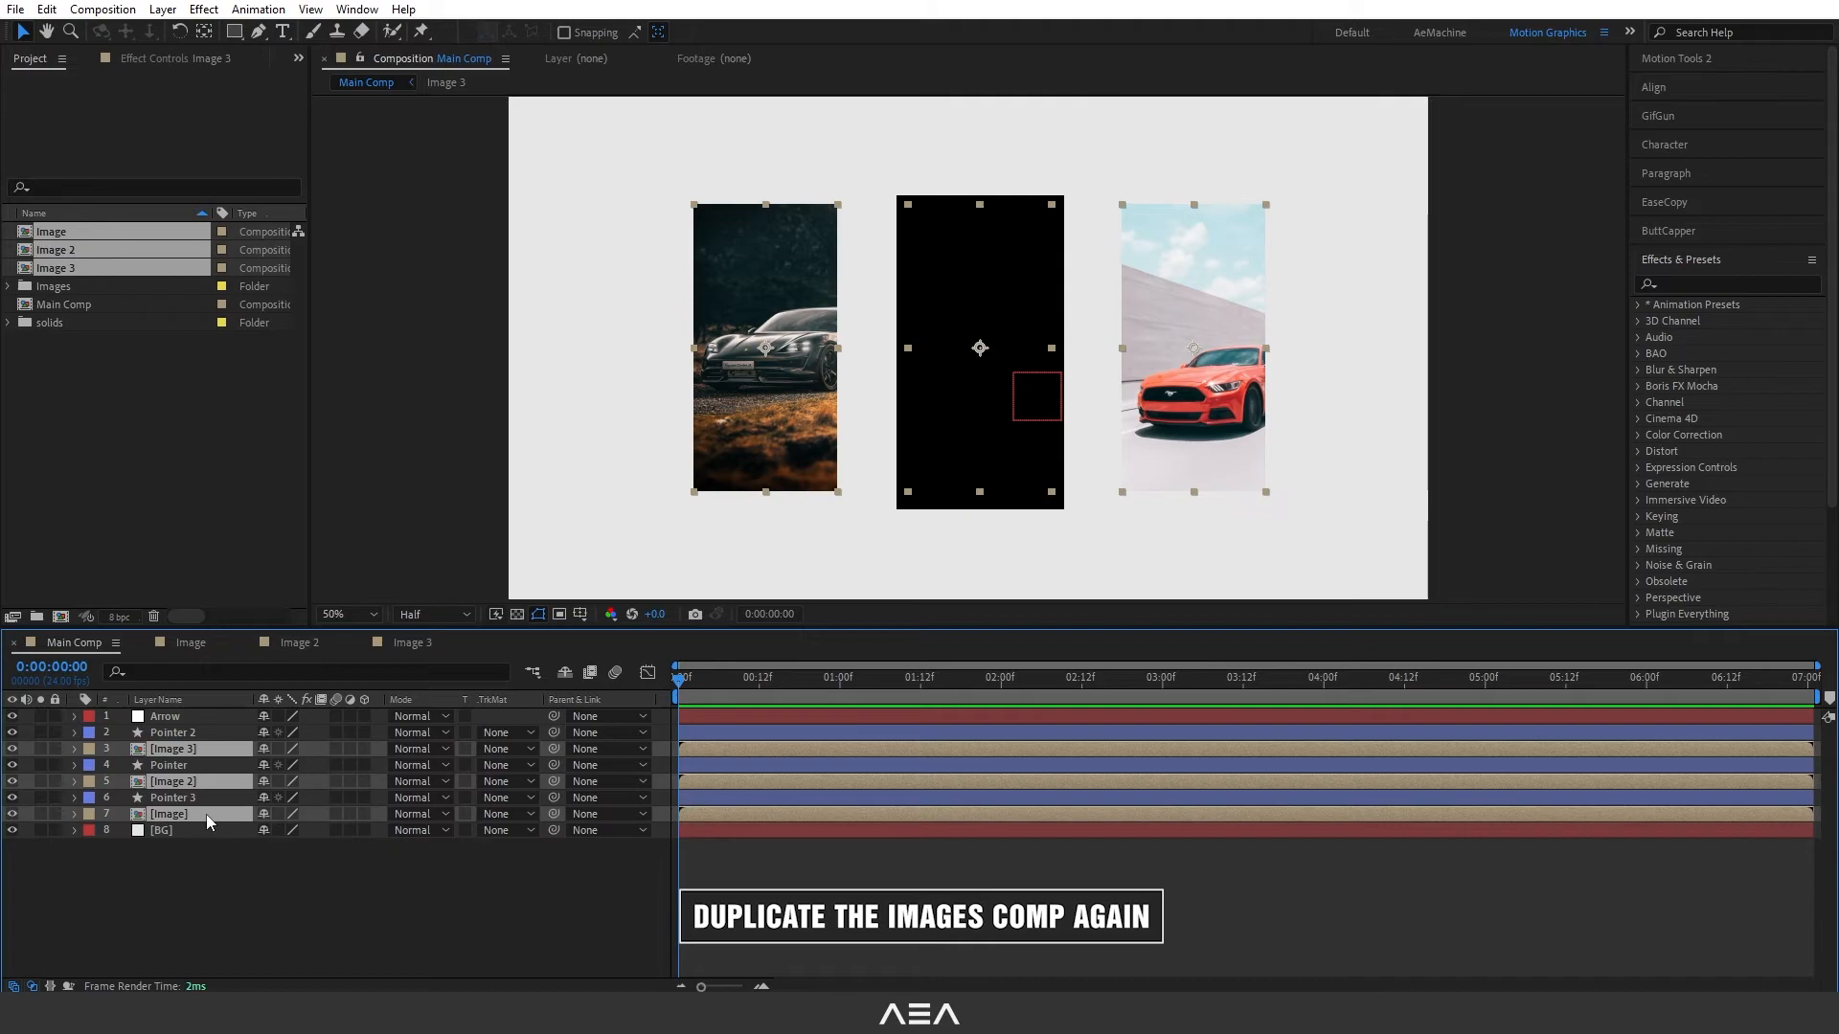
{"action": "key", "text": "ctrl+d"}
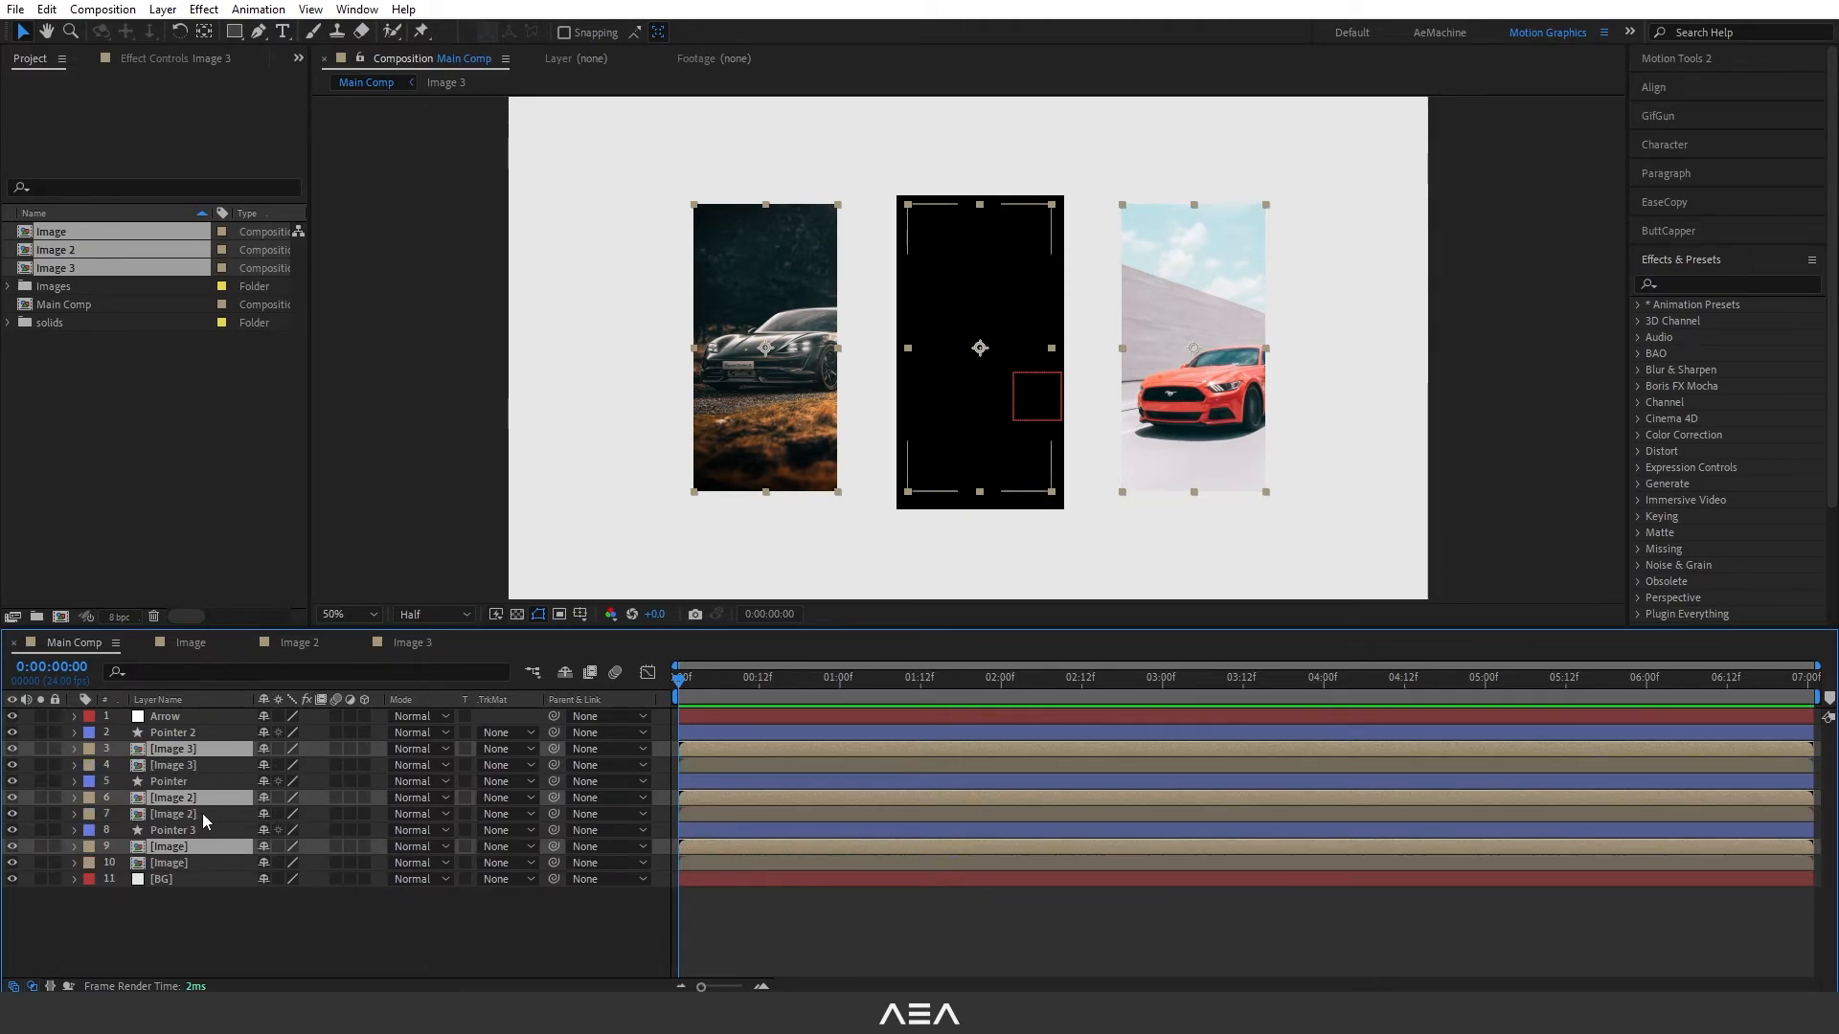
{"action": "left_click", "coordinate": [203, 911]}
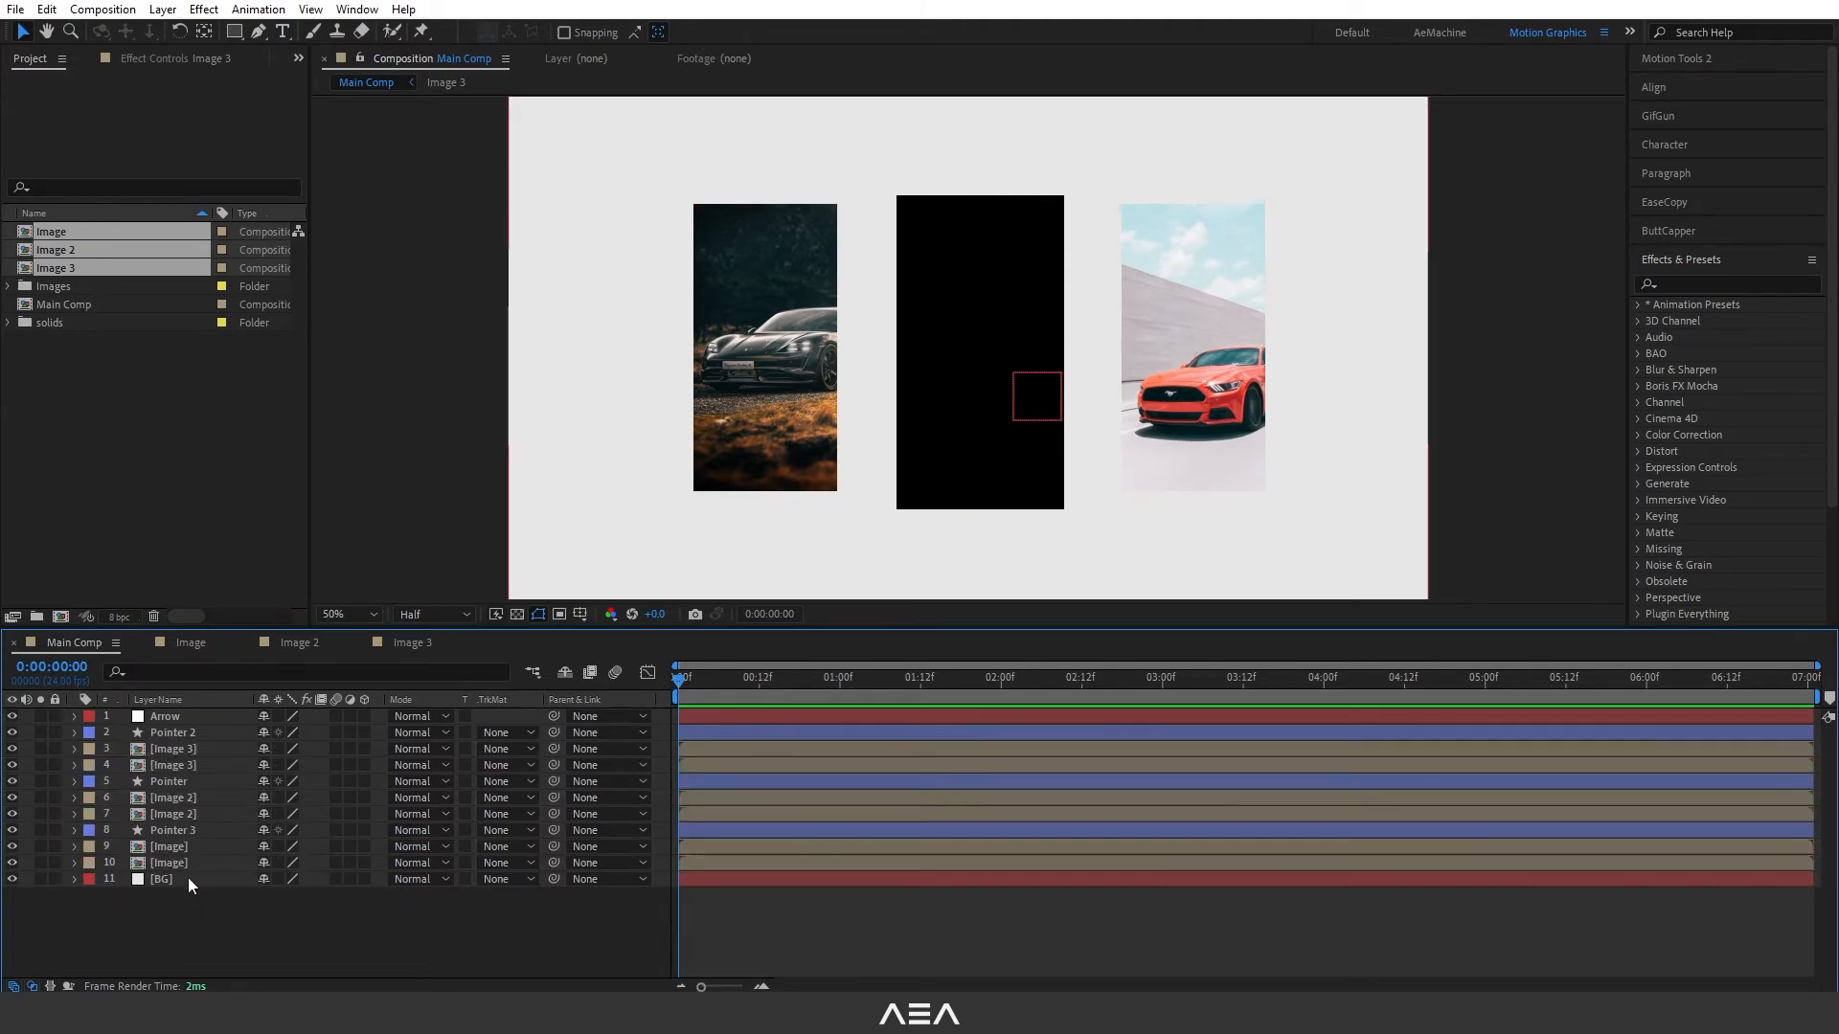
- Set the scale of the lower copies of Image, Image 2 and Image 3 to 90%
{"action": "left_click", "coordinate": [174, 861]}
{"action": "left_click", "coordinate": [187, 813], "text": "ctrl"}
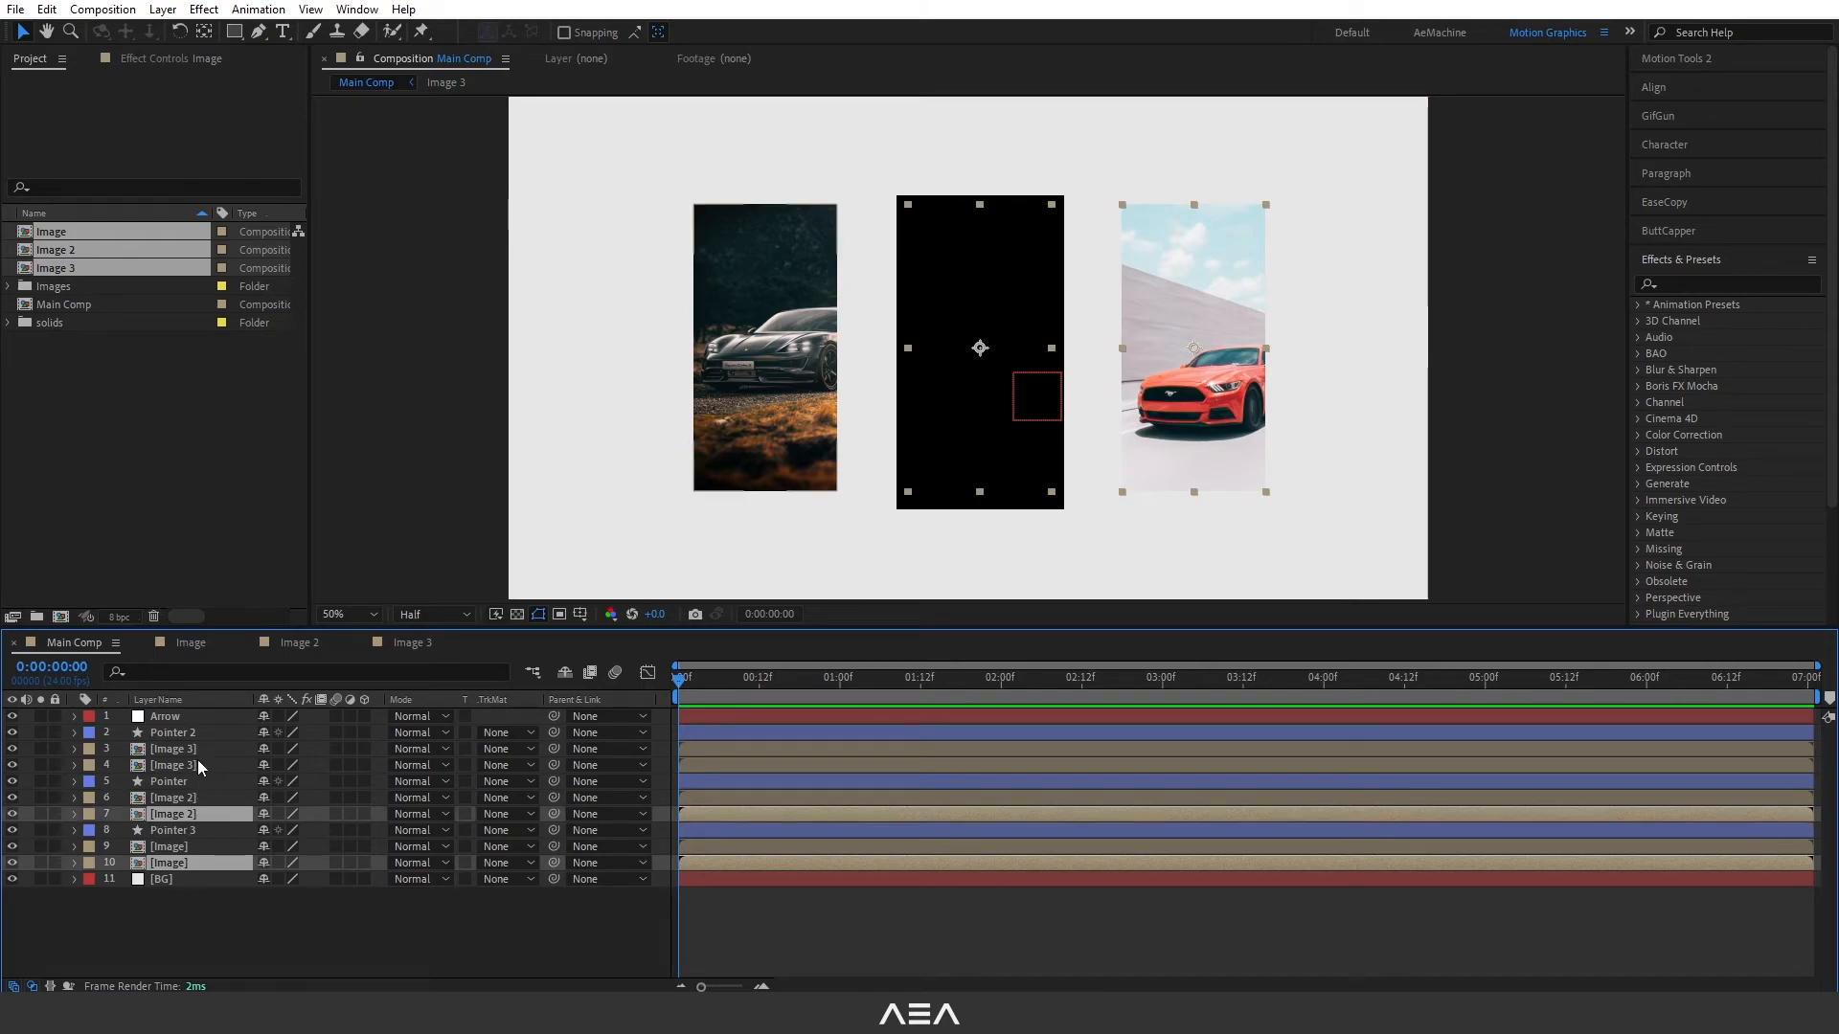
{"action": "left_click", "coordinate": [197, 764], "text": "ctrl"}
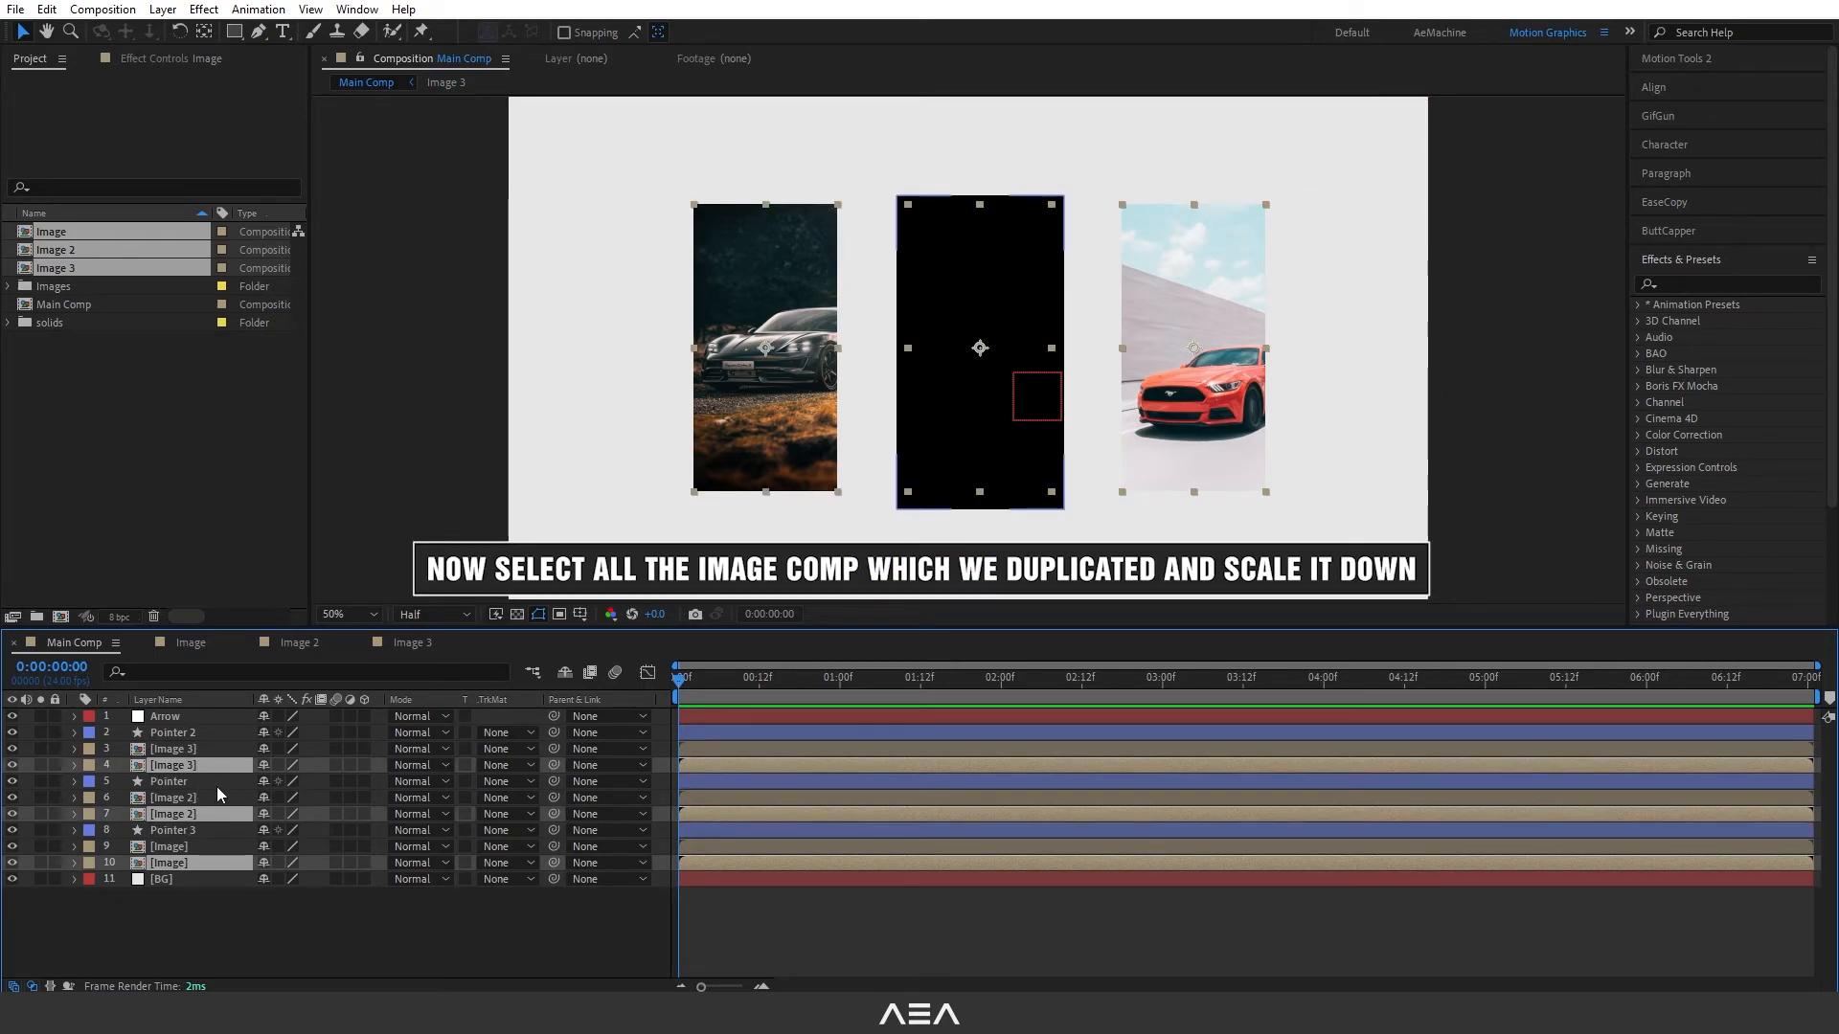
{"action": "key", "text": "s"}
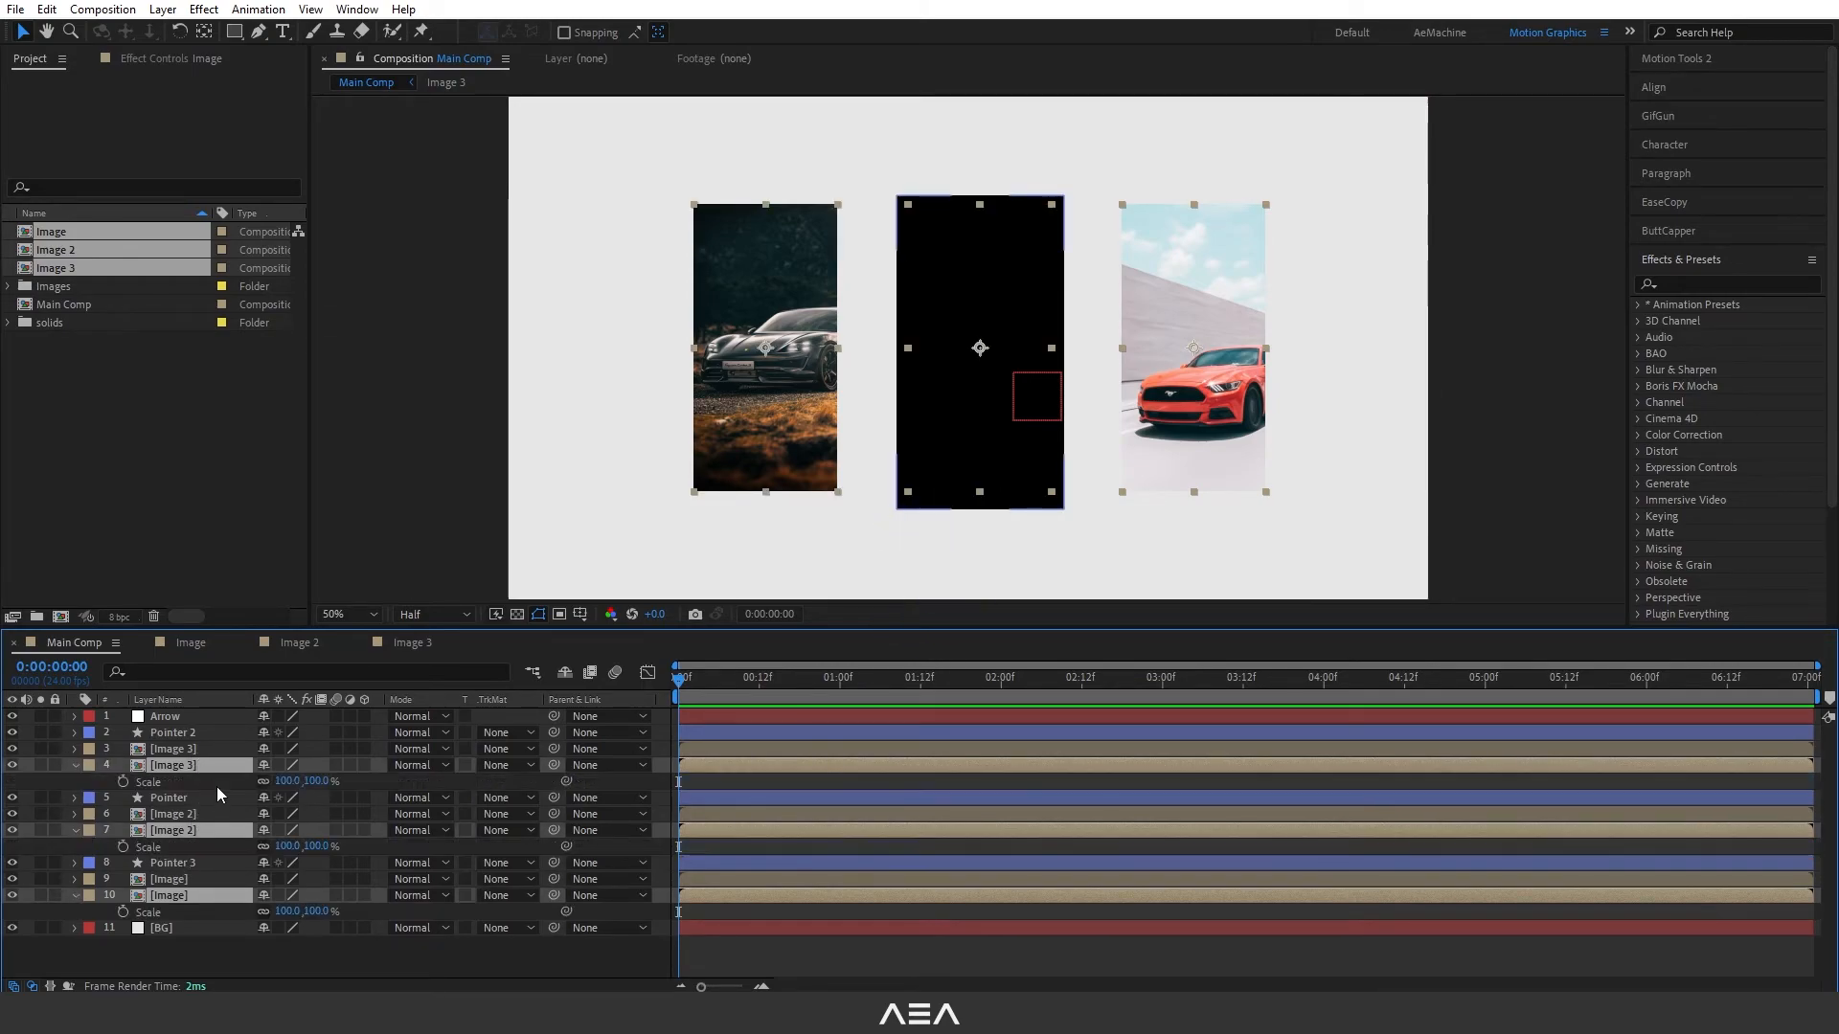
{"action": "left_click", "coordinate": [319, 781]}
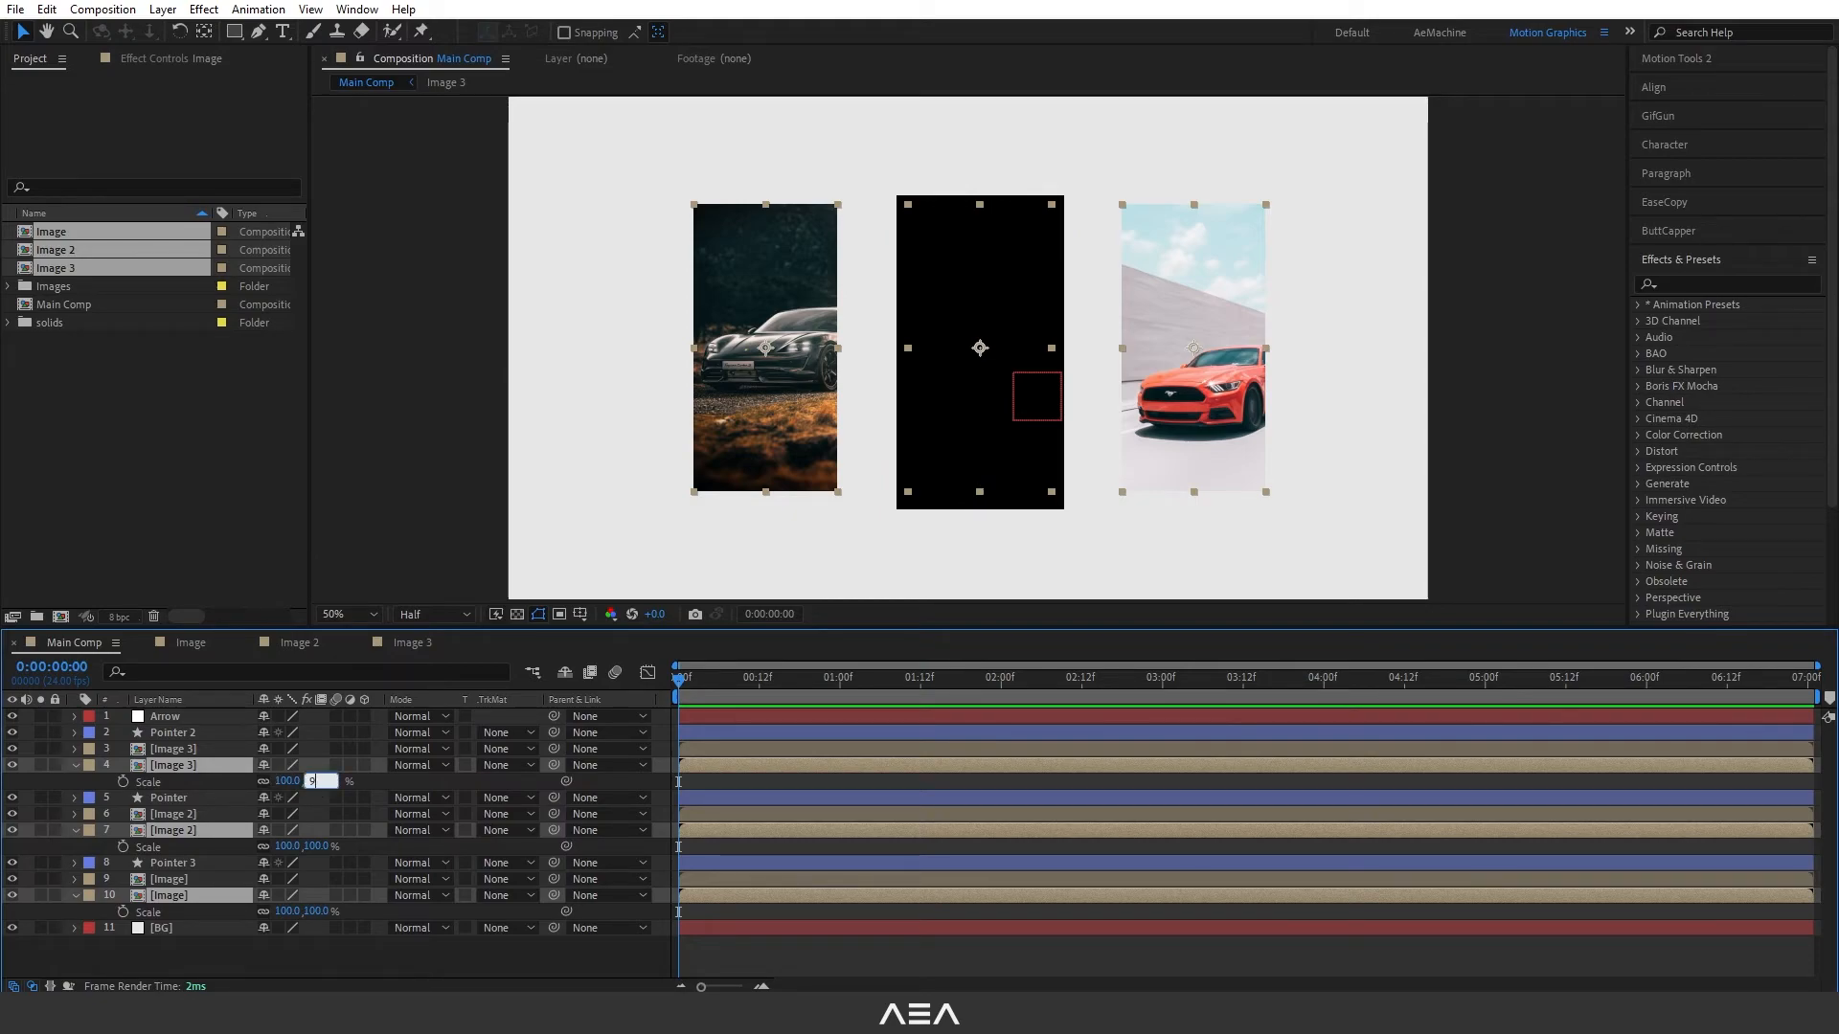
{"action": "key", "text": "Return"}
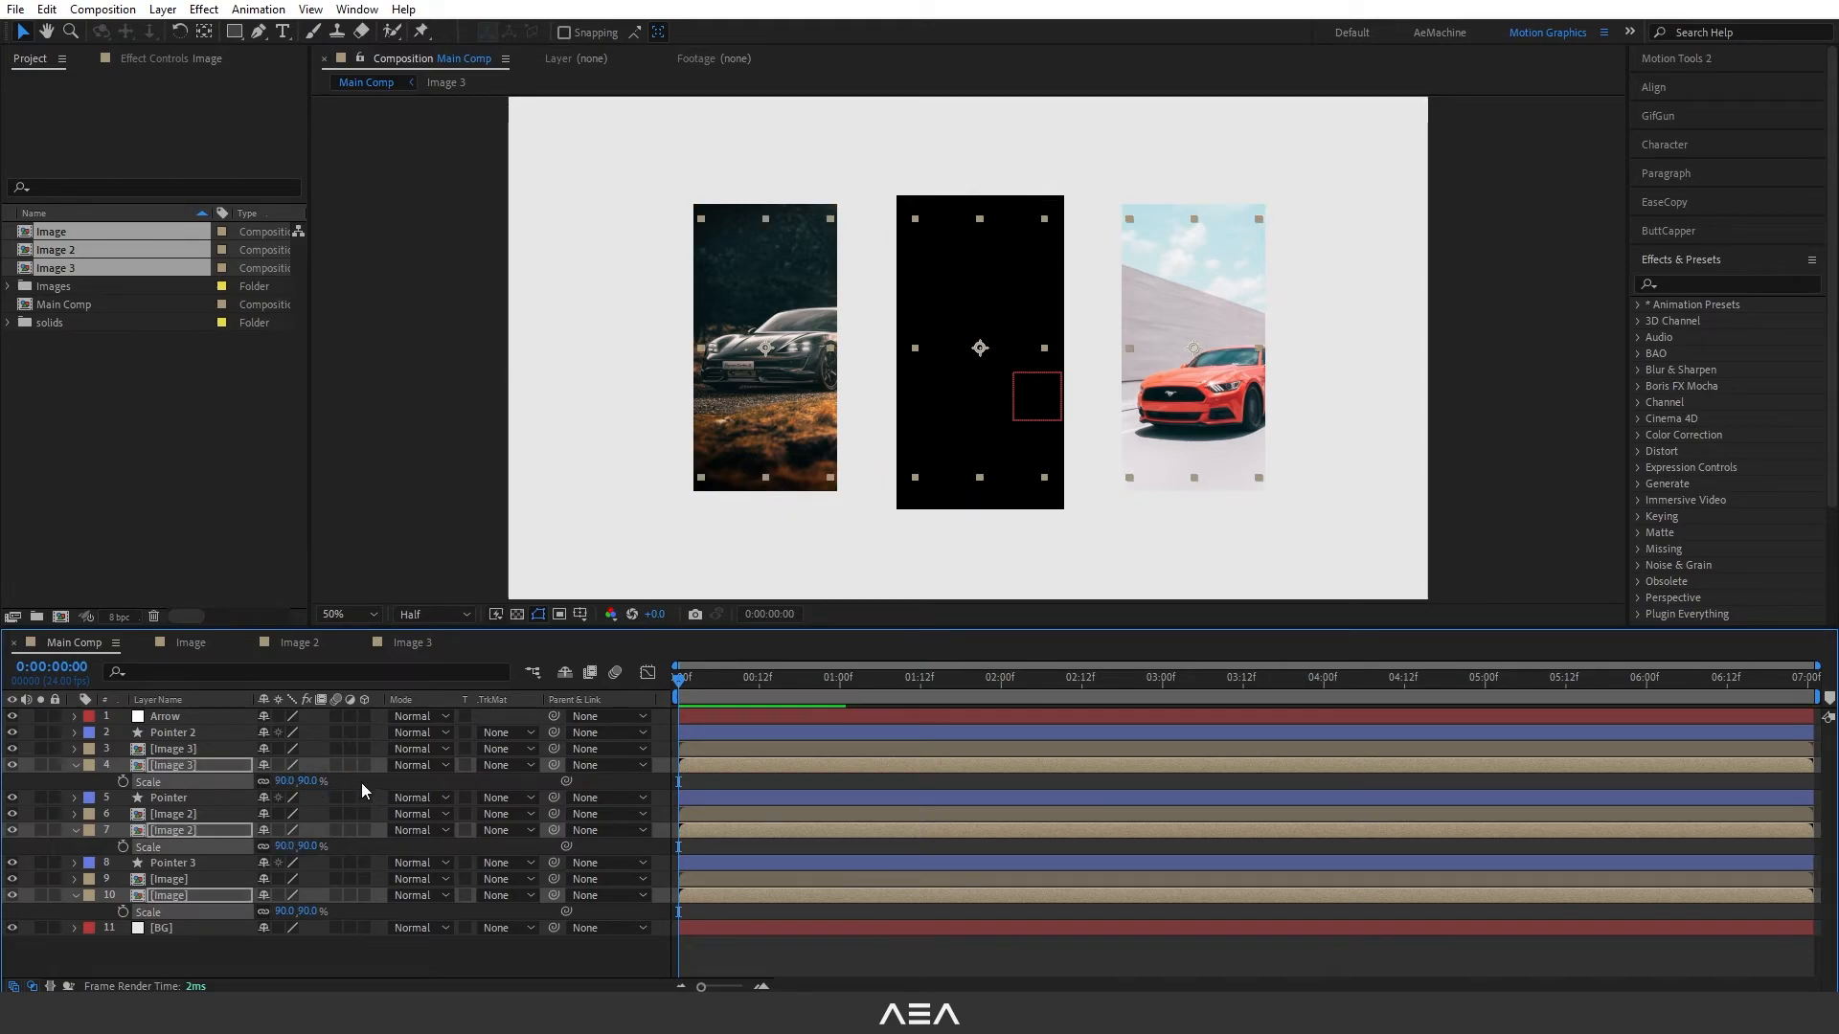
{"action": "left_click", "coordinate": [77, 767]}
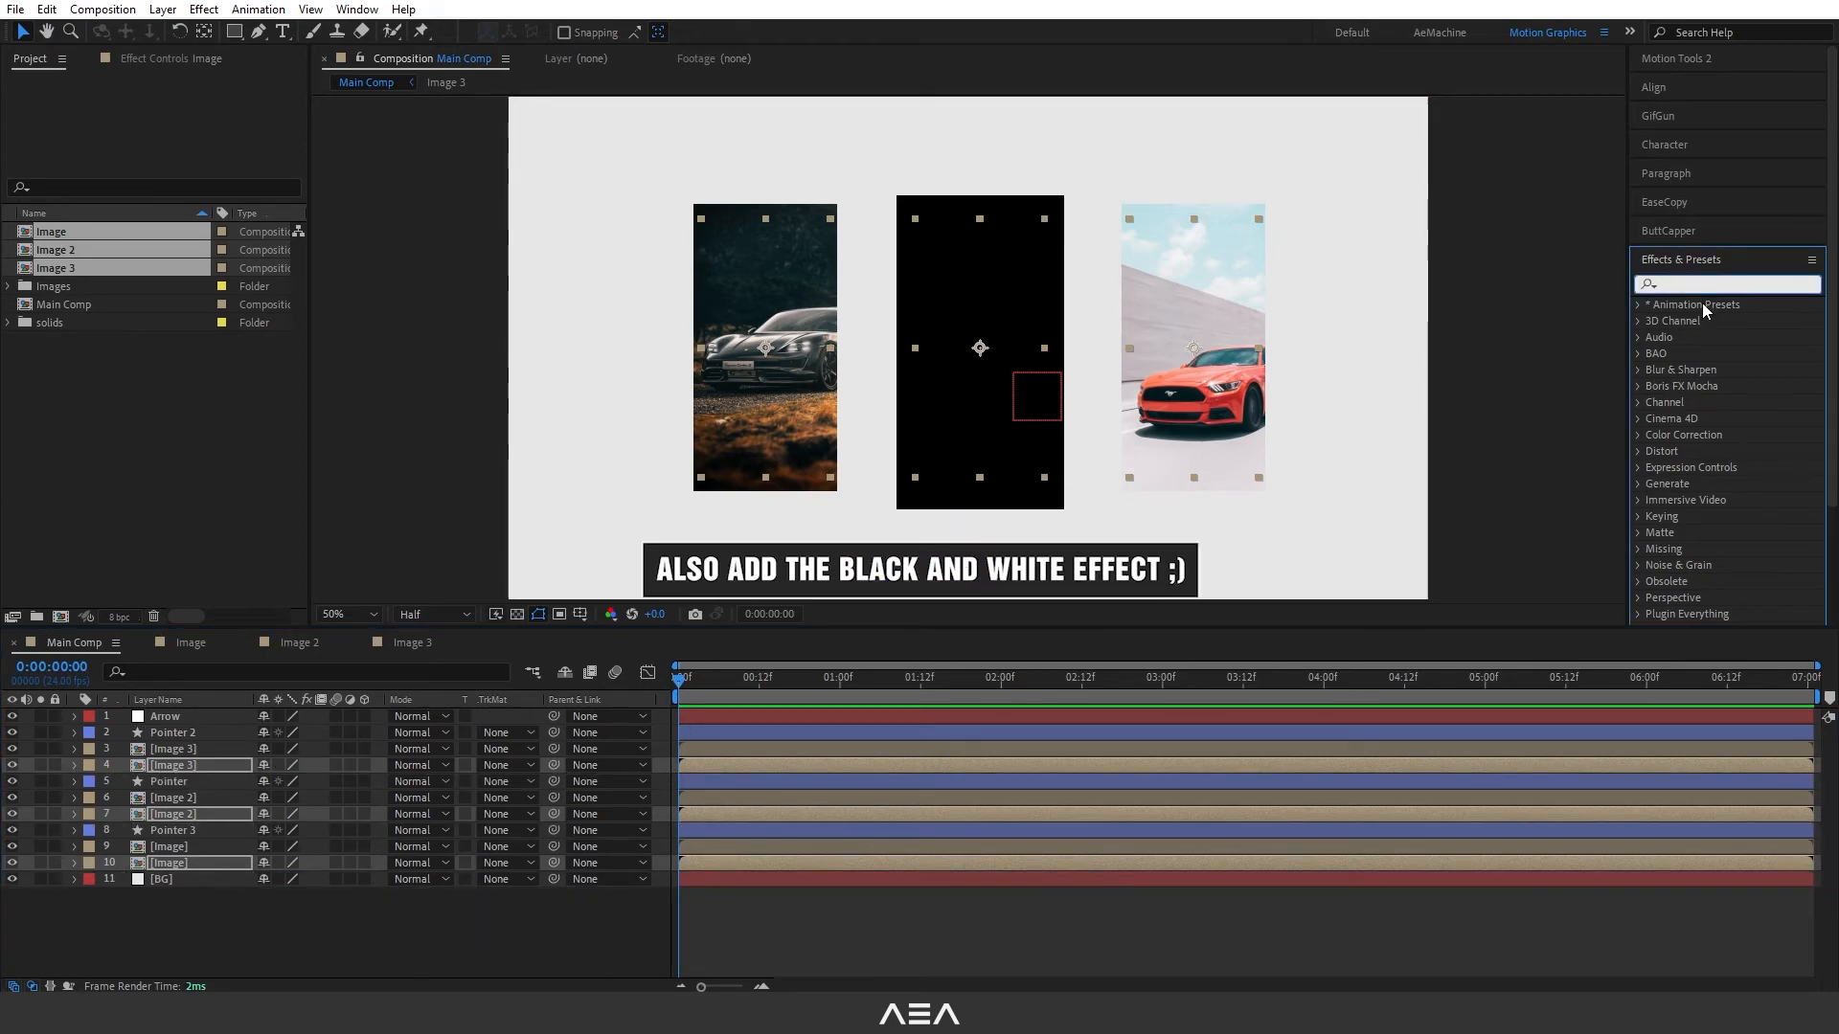
- Apply the Black & White effect to the three scaled-down image copies, leaving only the lower Image copy selected
{"action": "type", "text": "black"}
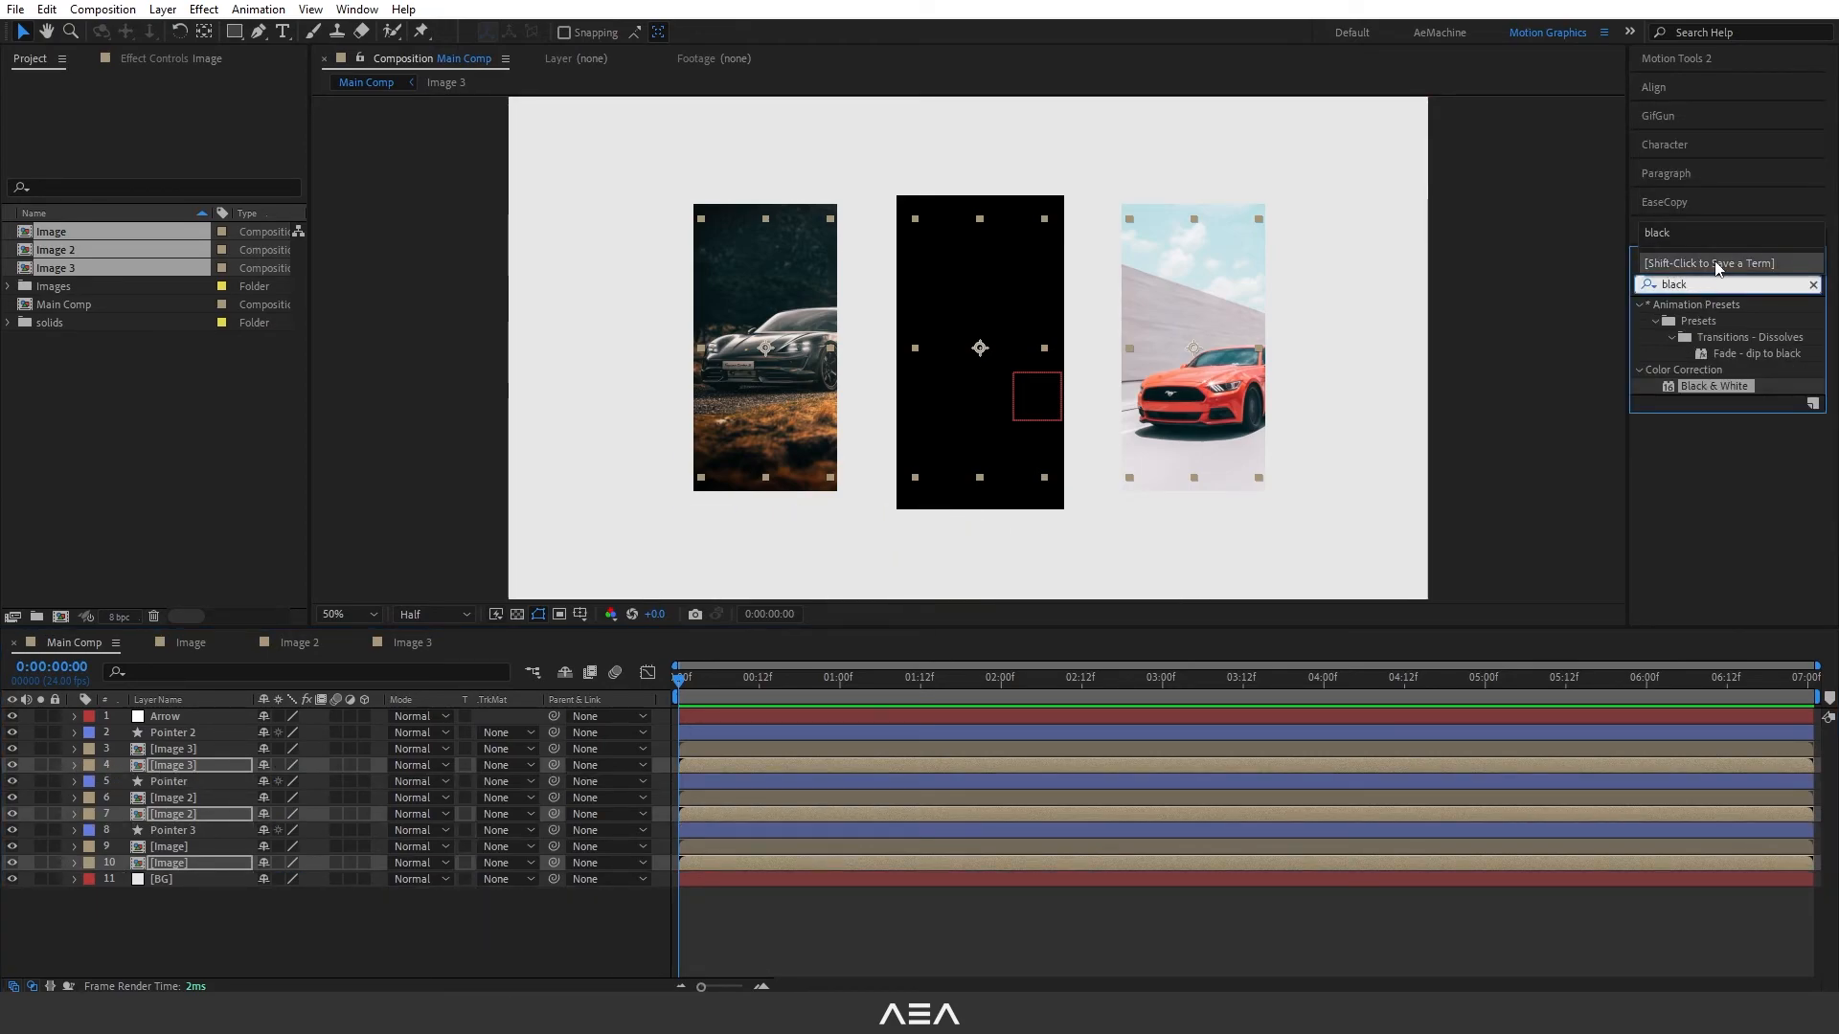
{"action": "double_click", "coordinate": [1714, 386]}
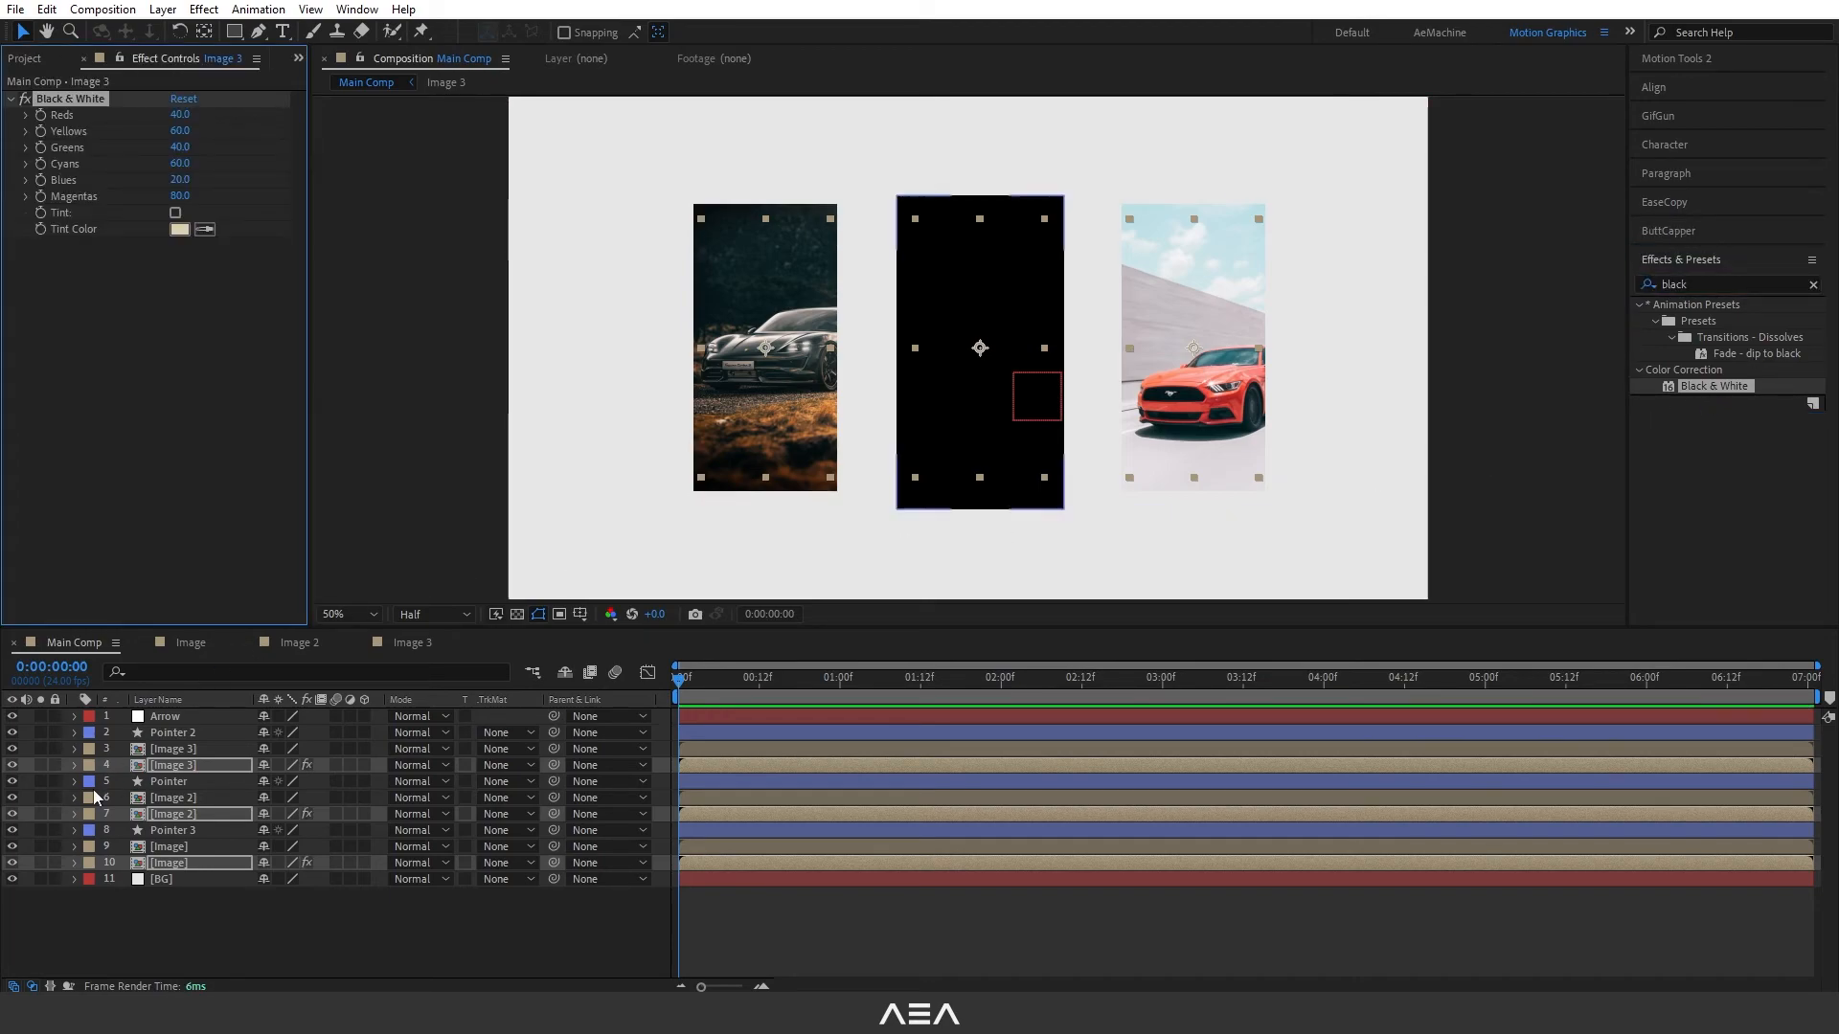
{"action": "left_click", "coordinate": [186, 815]}
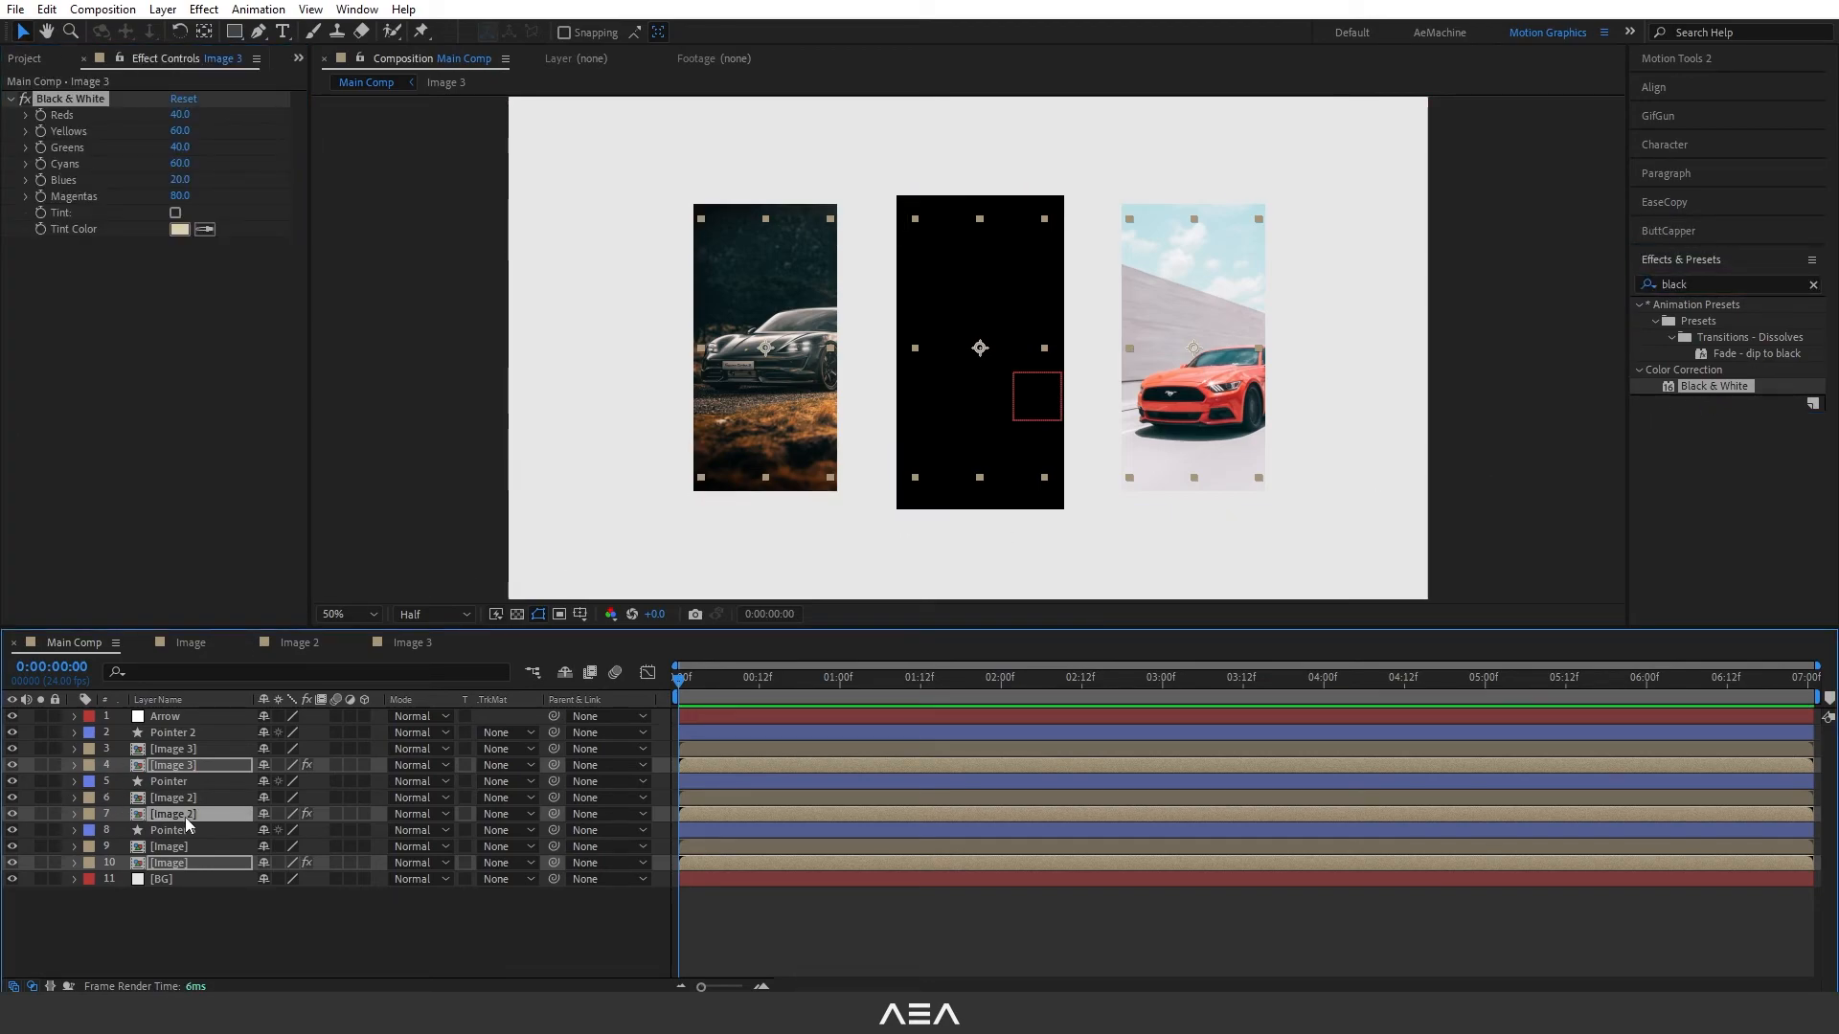
{"action": "left_click", "coordinate": [210, 922]}
{"action": "left_click", "coordinate": [164, 861]}
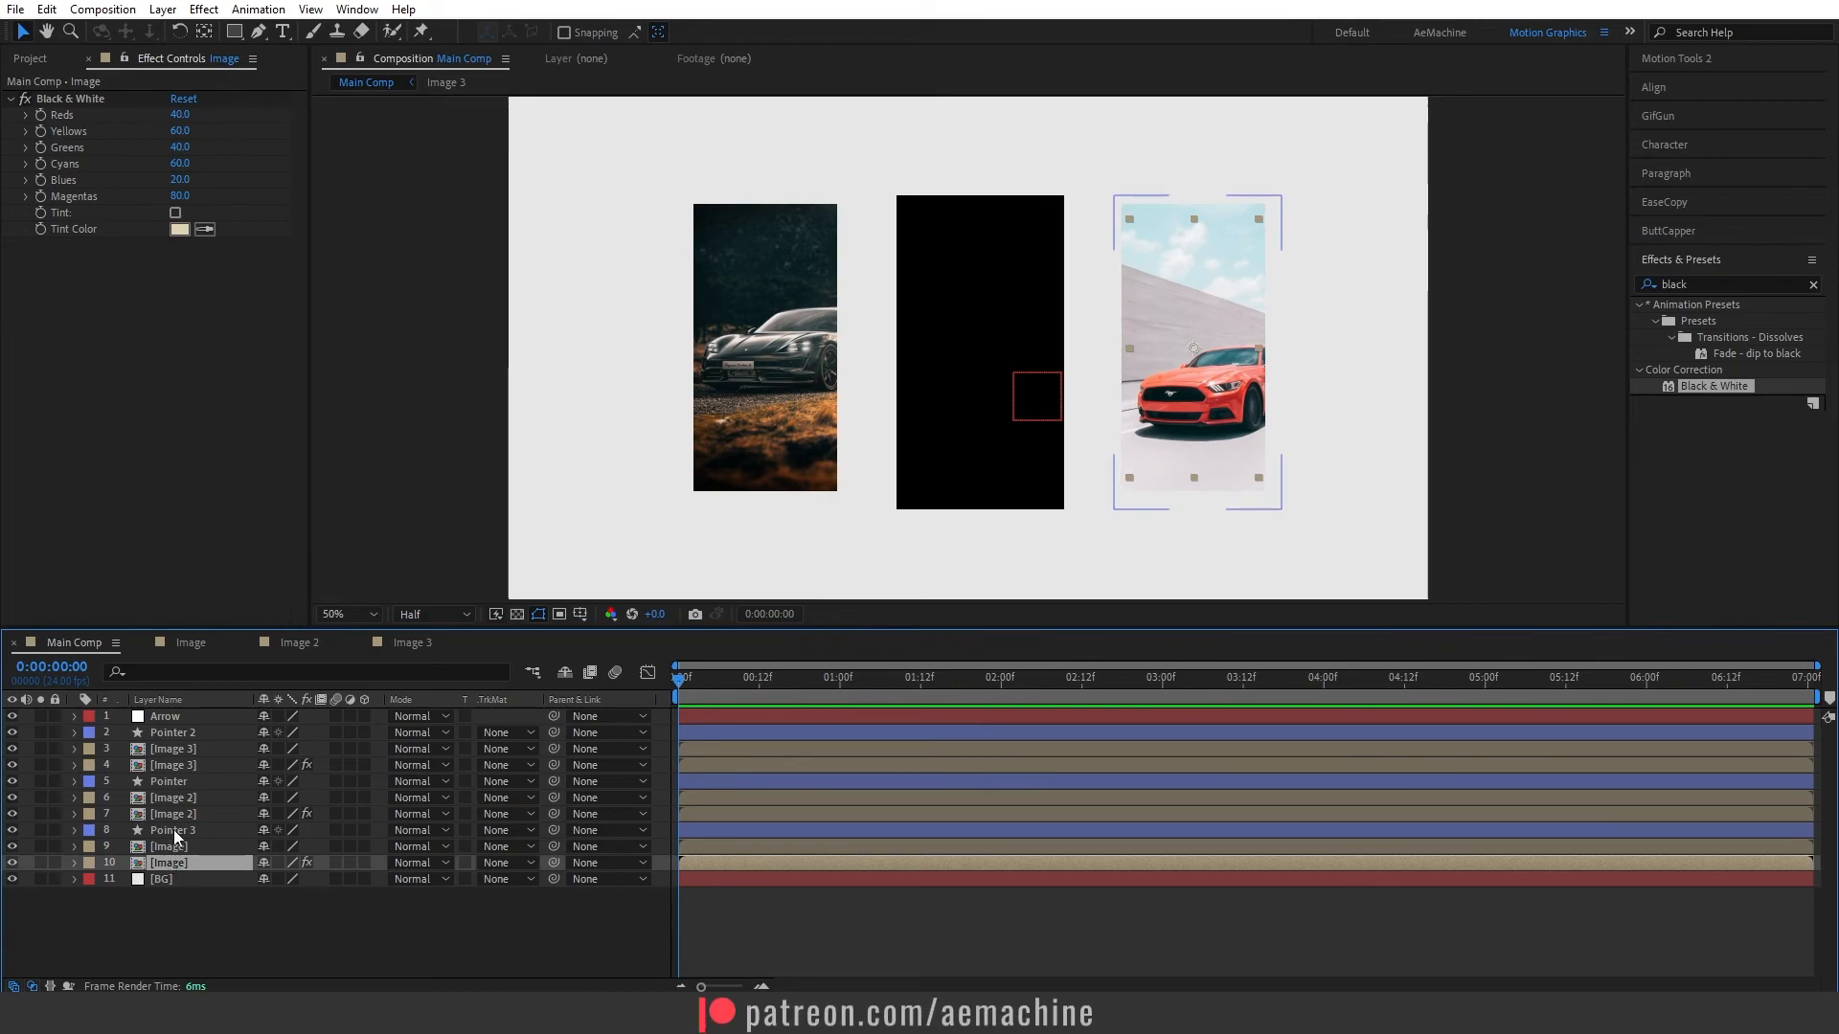
- Set the track matte of the upper, full-colour Image 3 layer to Alpha Matte "Pointer 2"
{"action": "left_click", "coordinate": [174, 829]}
{"action": "left_click", "coordinate": [174, 819]}
{"action": "left_click", "coordinate": [172, 763]}
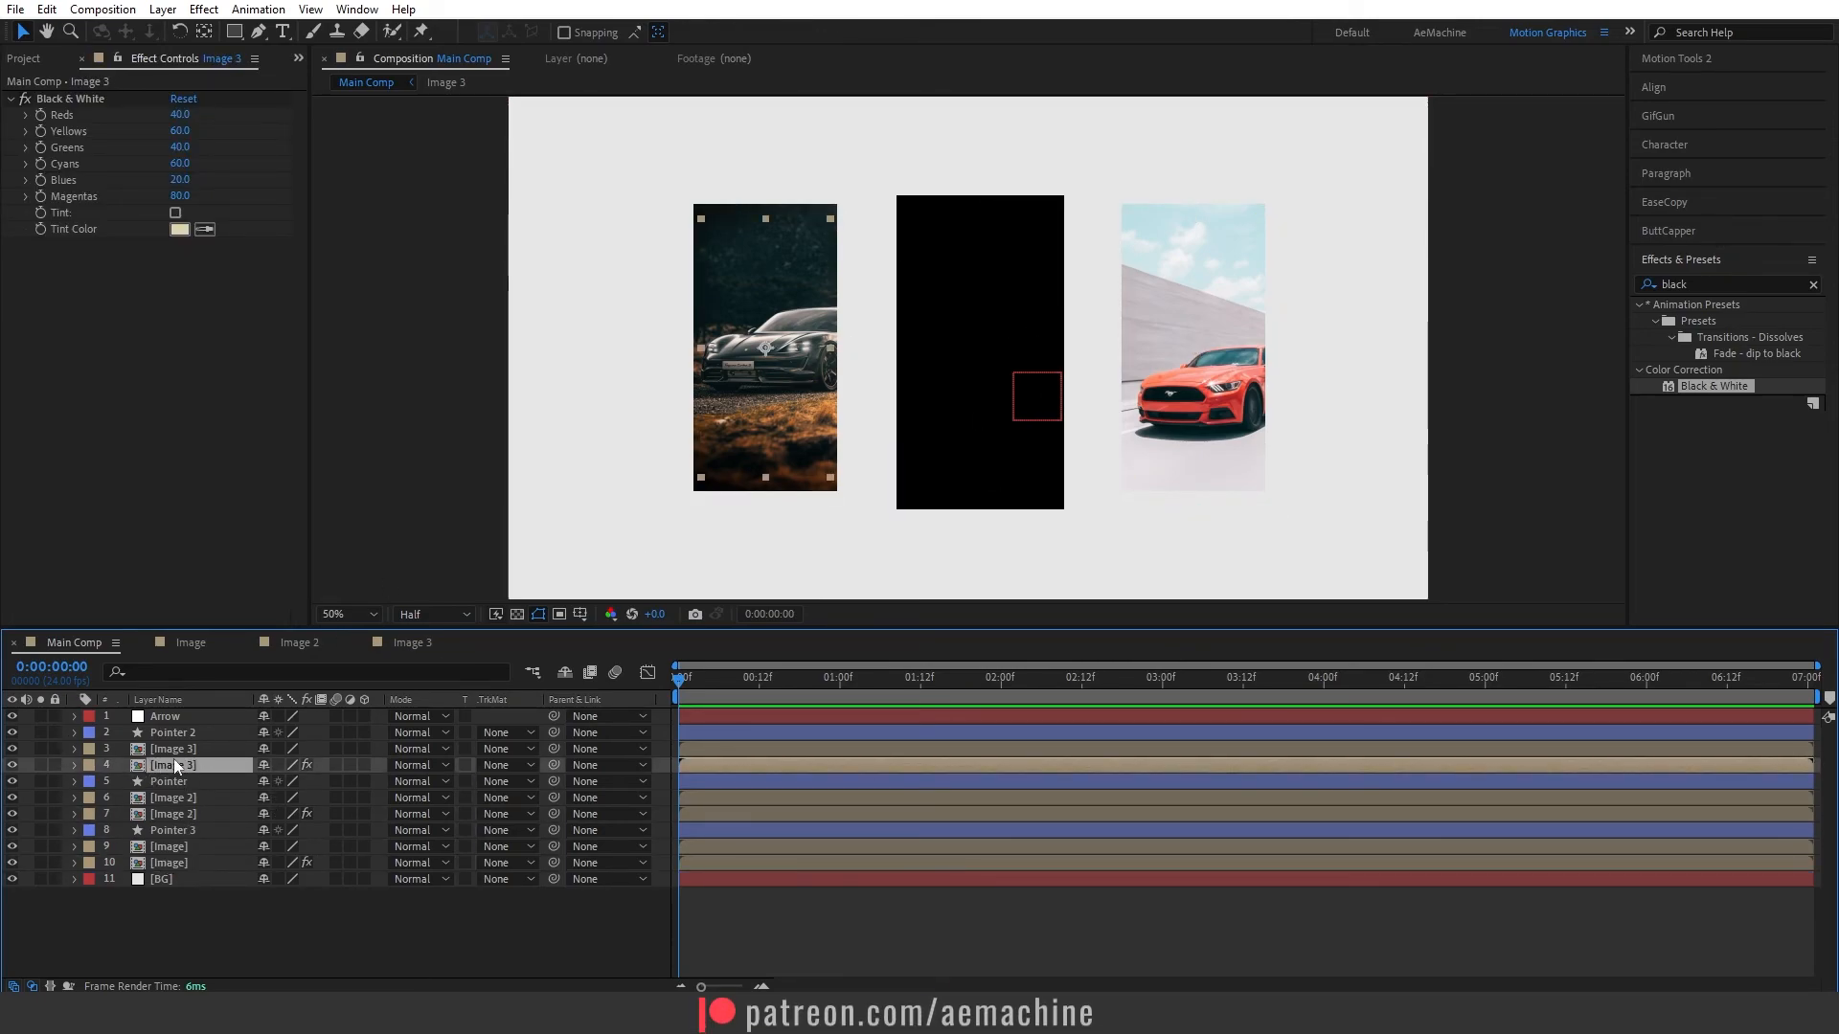
{"action": "left_click", "coordinate": [181, 736]}
{"action": "left_click", "coordinate": [177, 749]}
{"action": "left_click", "coordinate": [498, 753]}
{"action": "left_click", "coordinate": [546, 780]}
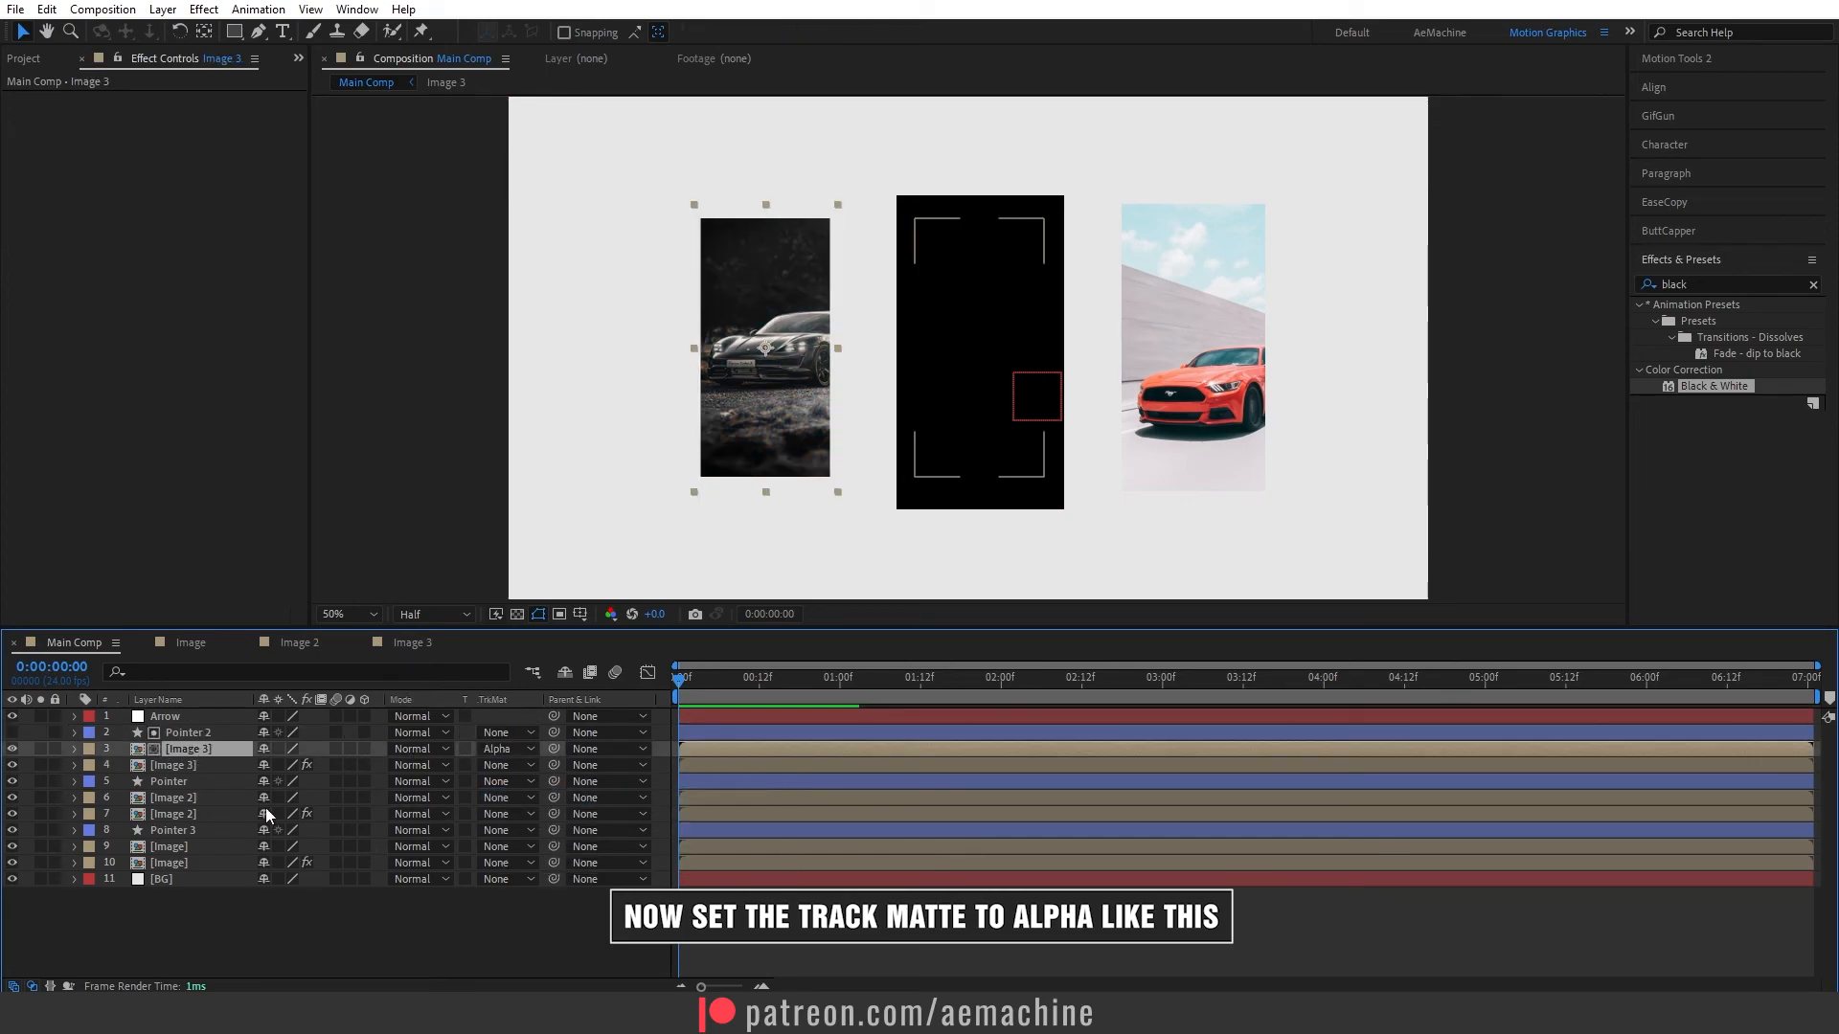
- Apply alpha track mattes to the upper Image 2 and Image layers, using Pointer for Image 2 and Pointer 3 for Image
{"action": "left_click", "coordinate": [182, 797]}
{"action": "left_click", "coordinate": [503, 798]}
{"action": "left_click", "coordinate": [536, 843]}
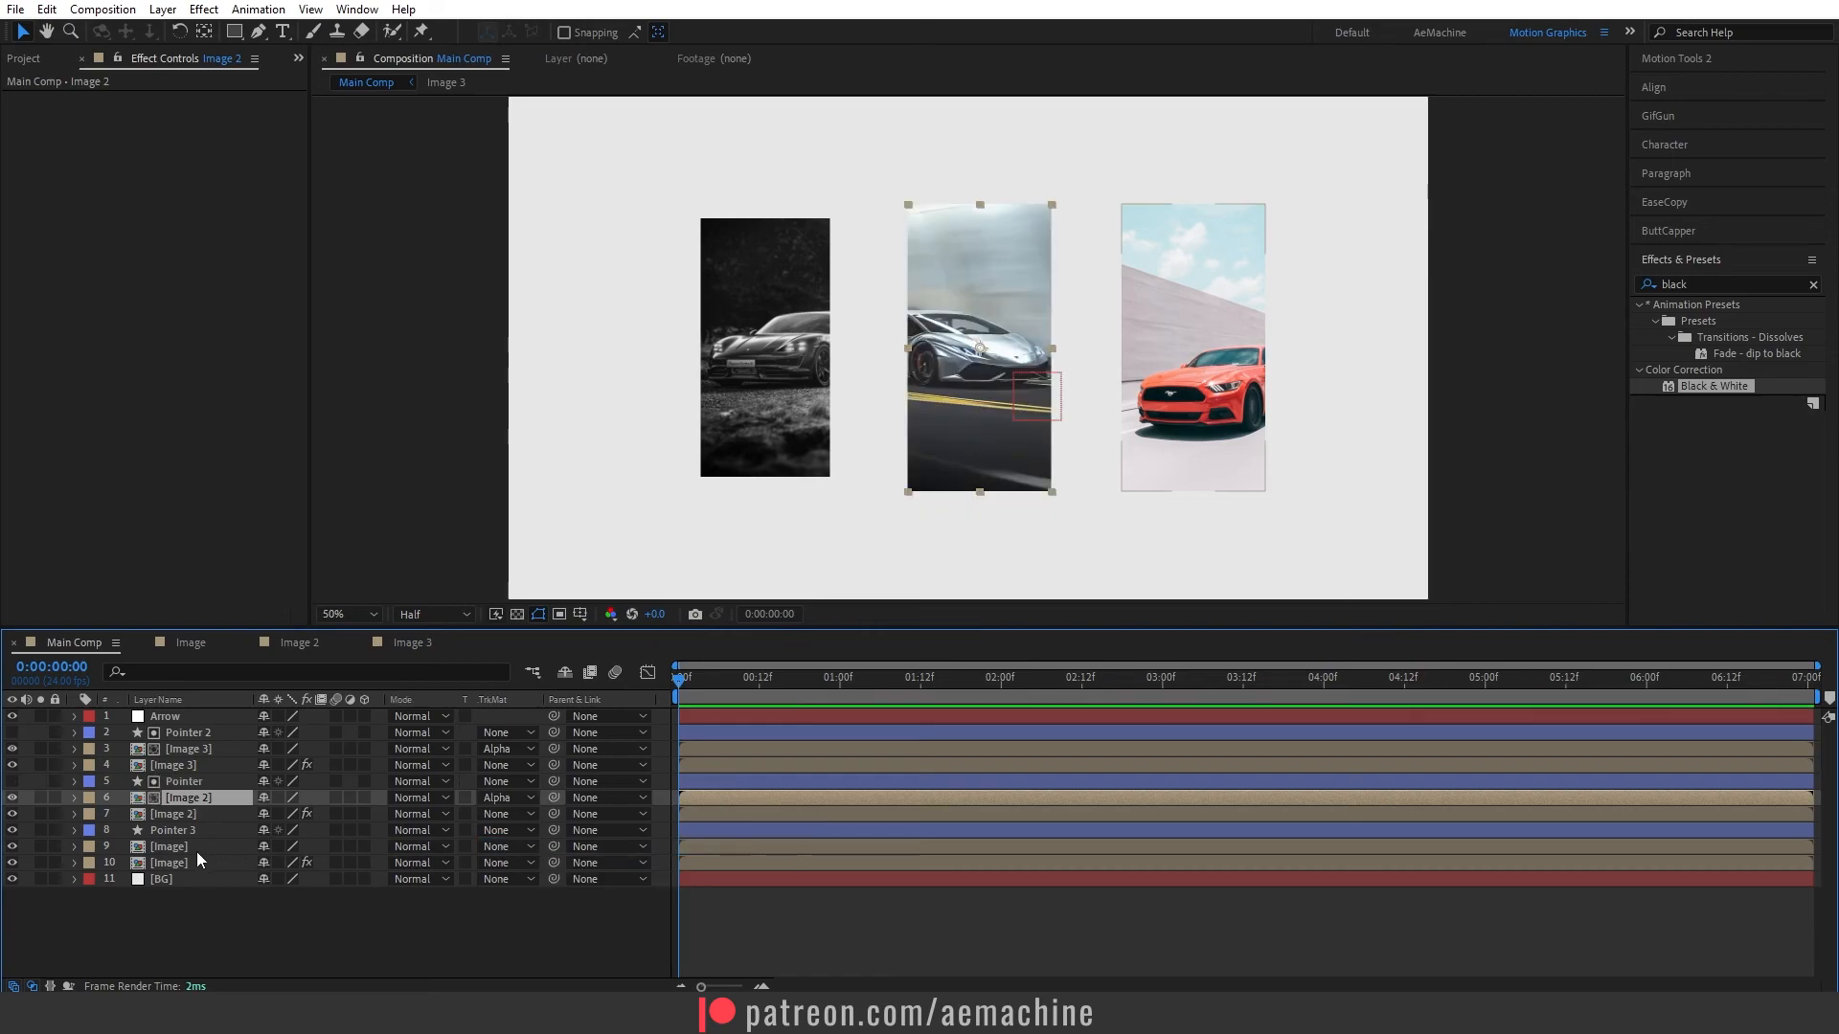
{"action": "left_click", "coordinate": [171, 851]}
{"action": "left_click", "coordinate": [507, 846]}
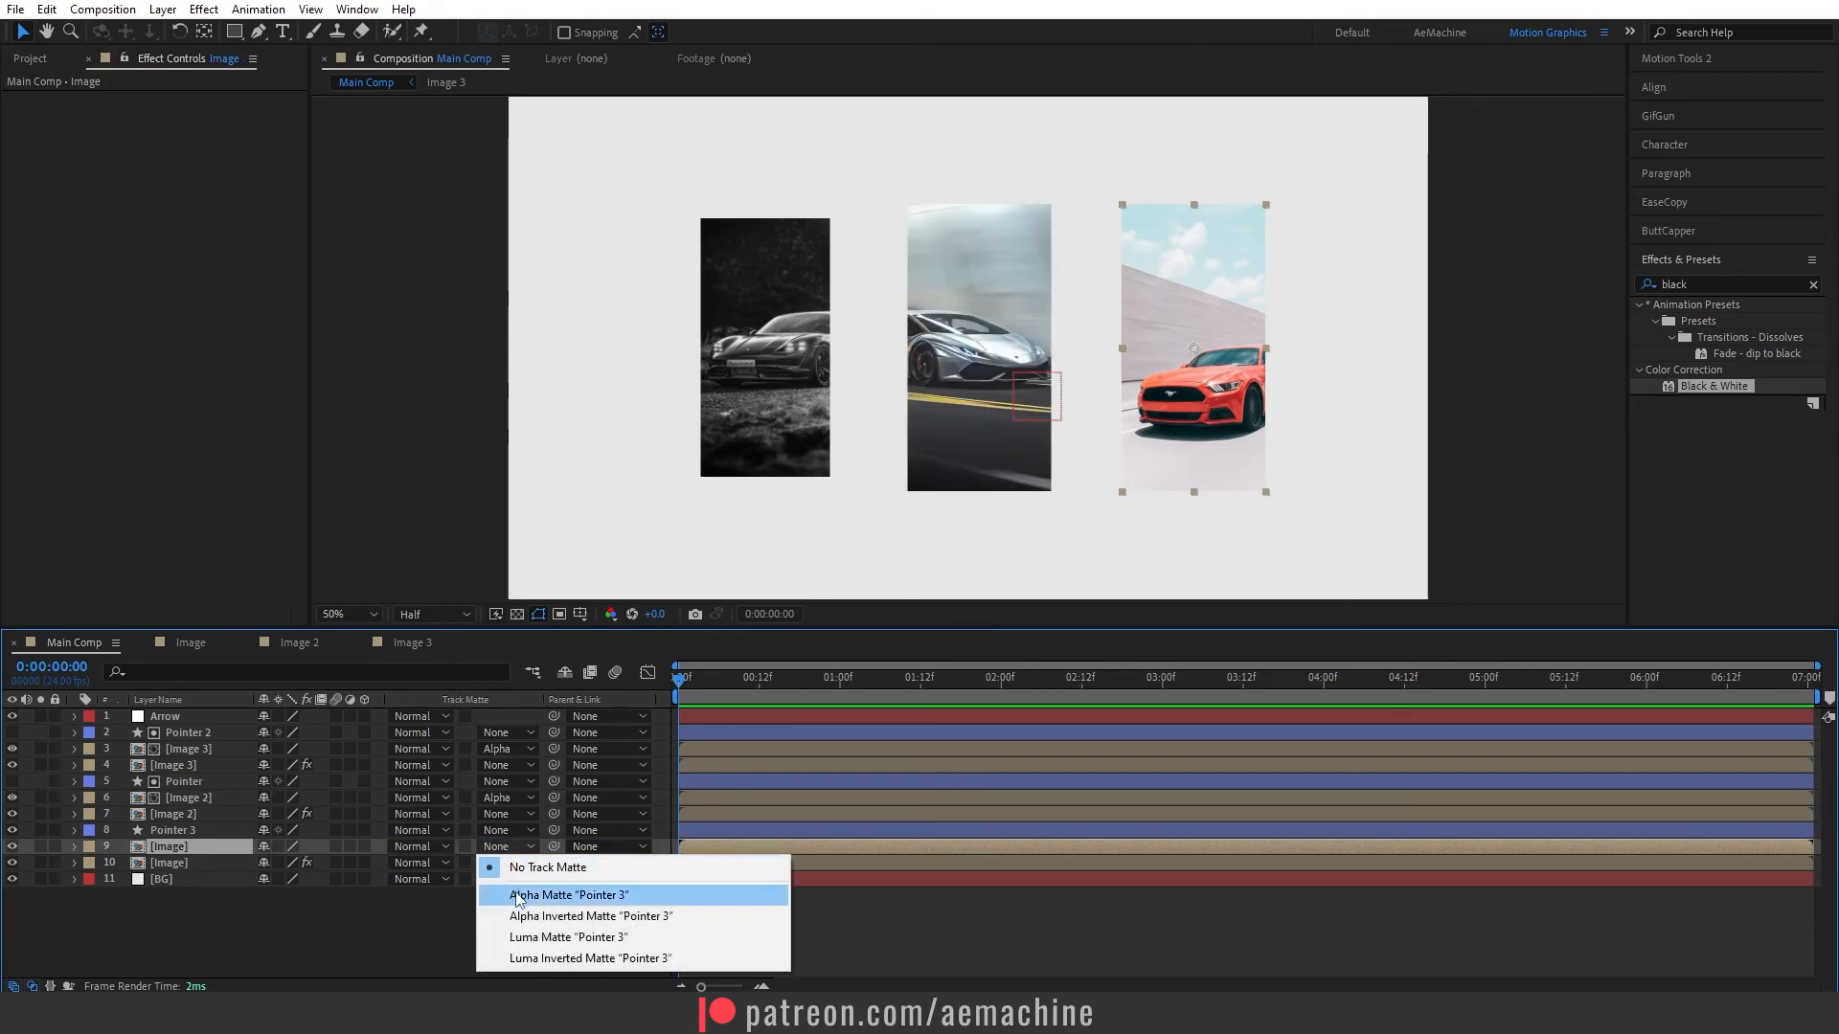
{"action": "left_click", "coordinate": [536, 890]}
{"action": "left_click", "coordinate": [349, 935]}
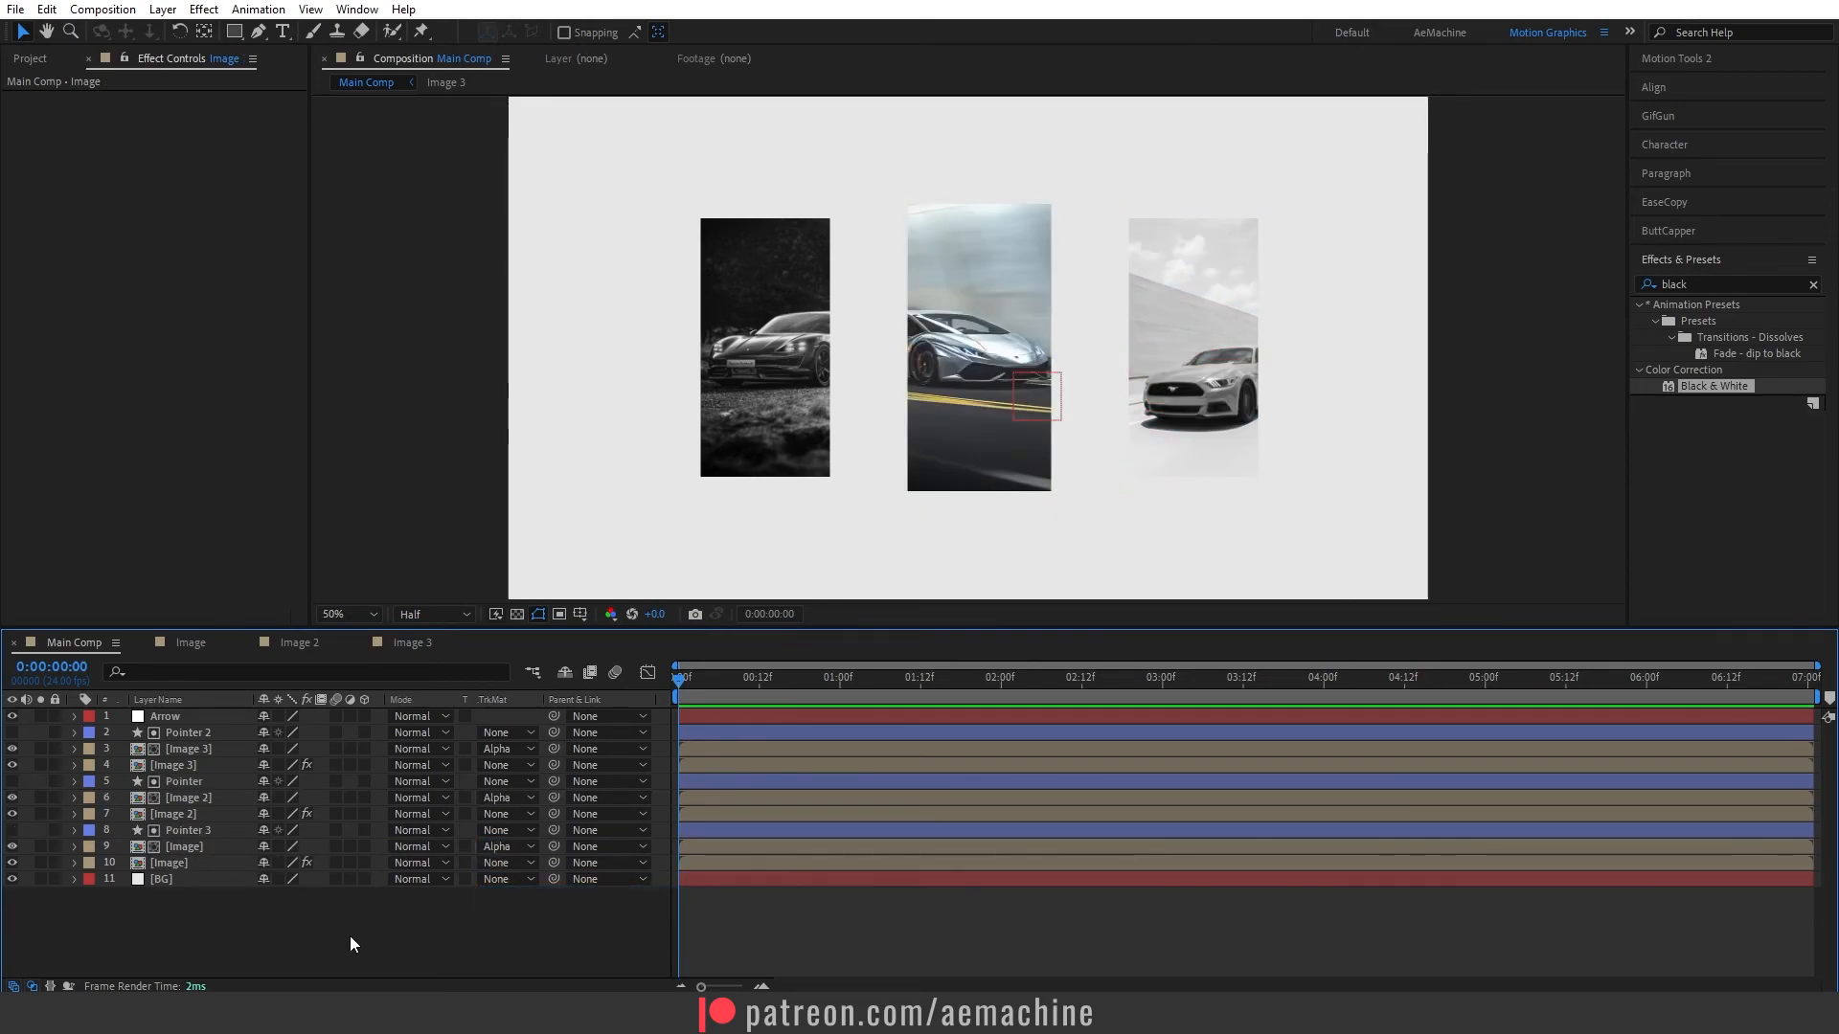
- Move the Arrow null from the middle photo across to the left car photo
{"action": "left_click", "coordinate": [170, 716]}
{"action": "left_click_drag", "start_coordinate": [1081, 395], "coordinate": [699, 411]}
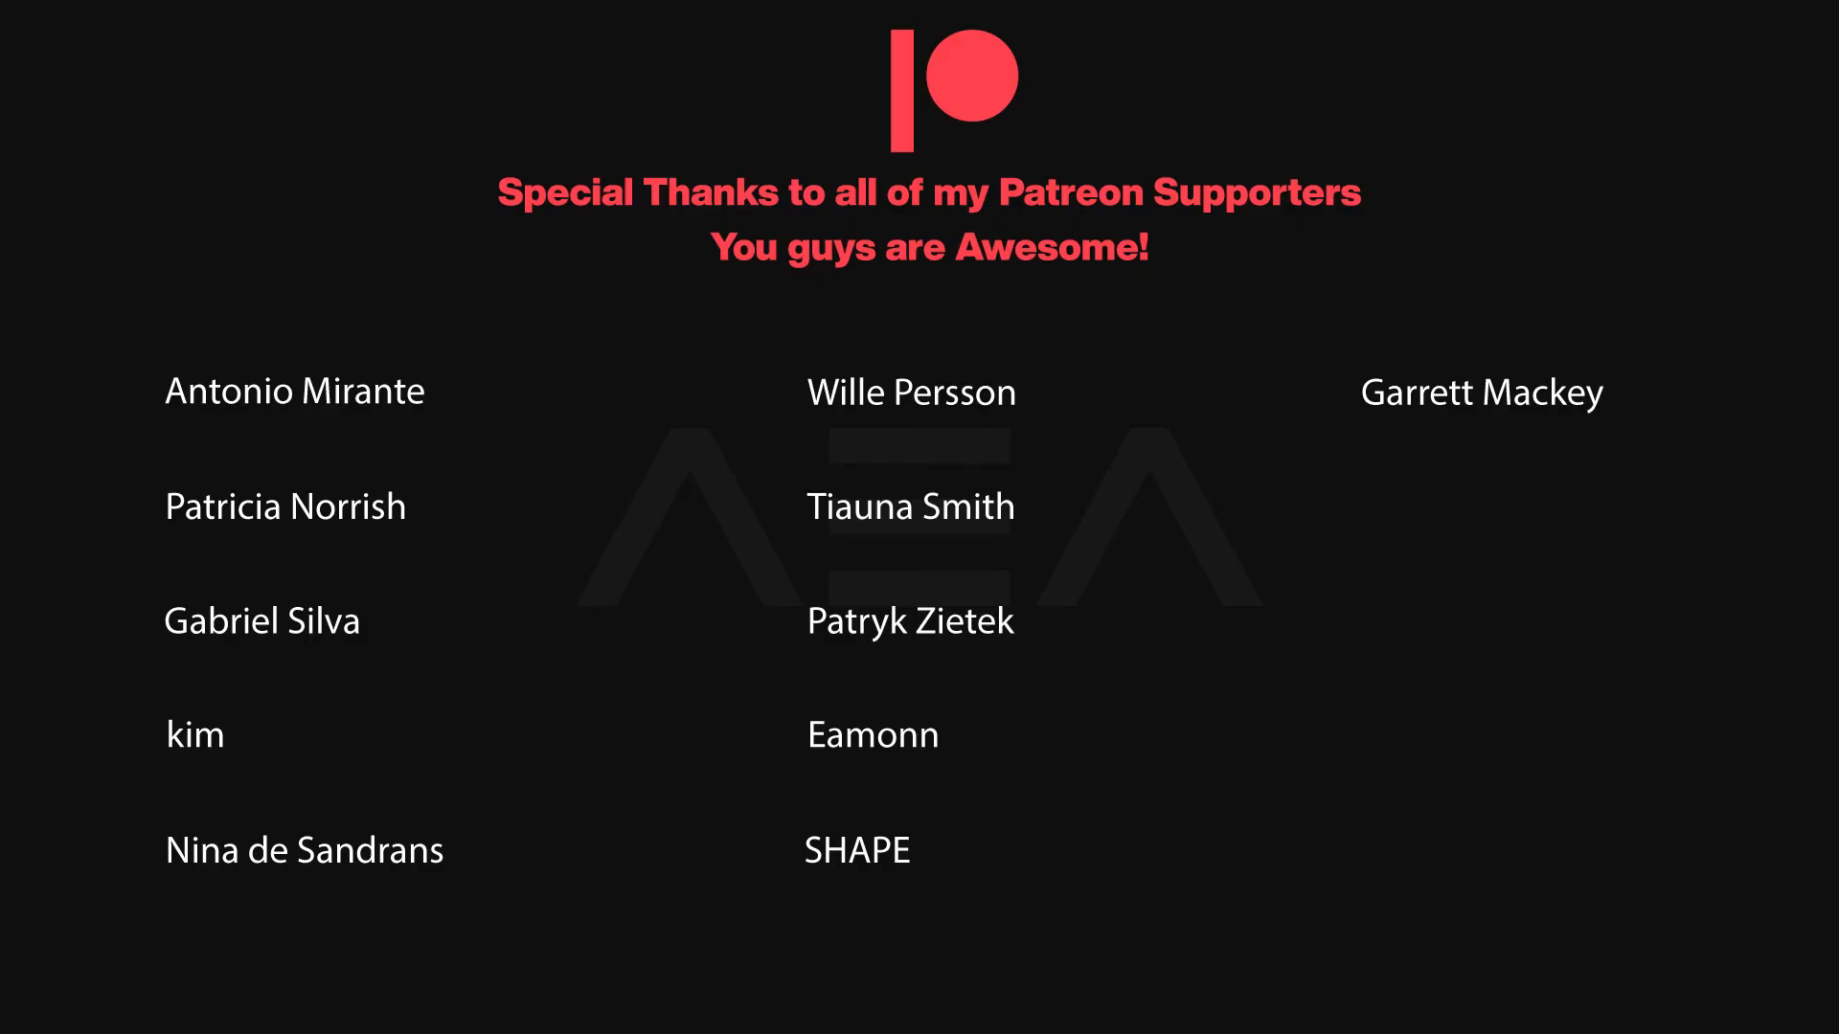